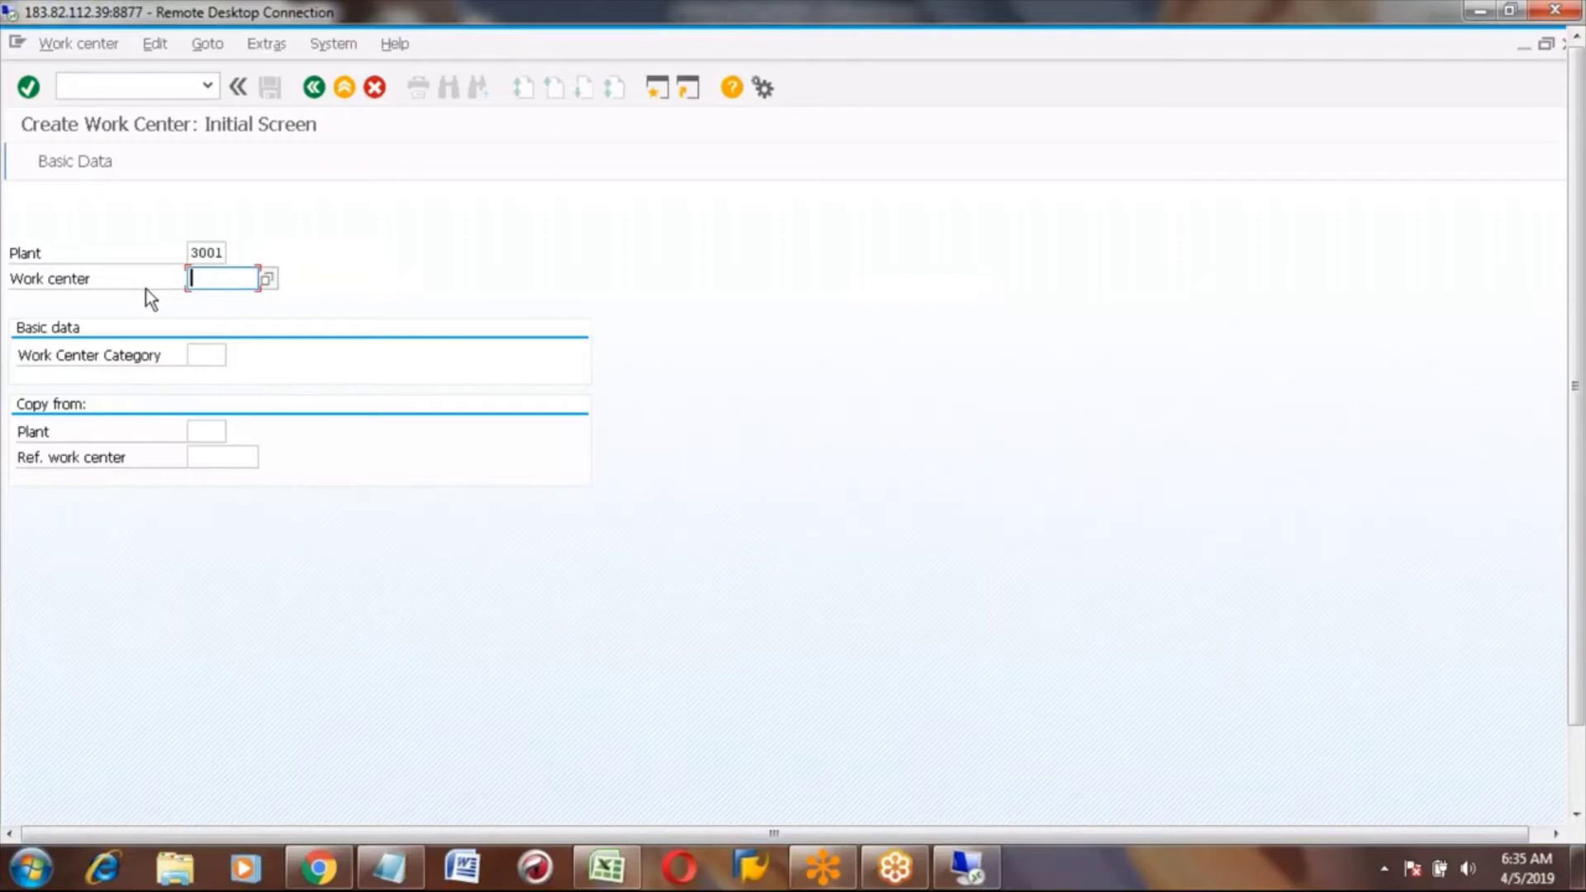
Start creating work center WC001 in plant 3001 with category 0001 (Machine) and proceed to its basic data.
type("wc001")
left_click(191, 355)
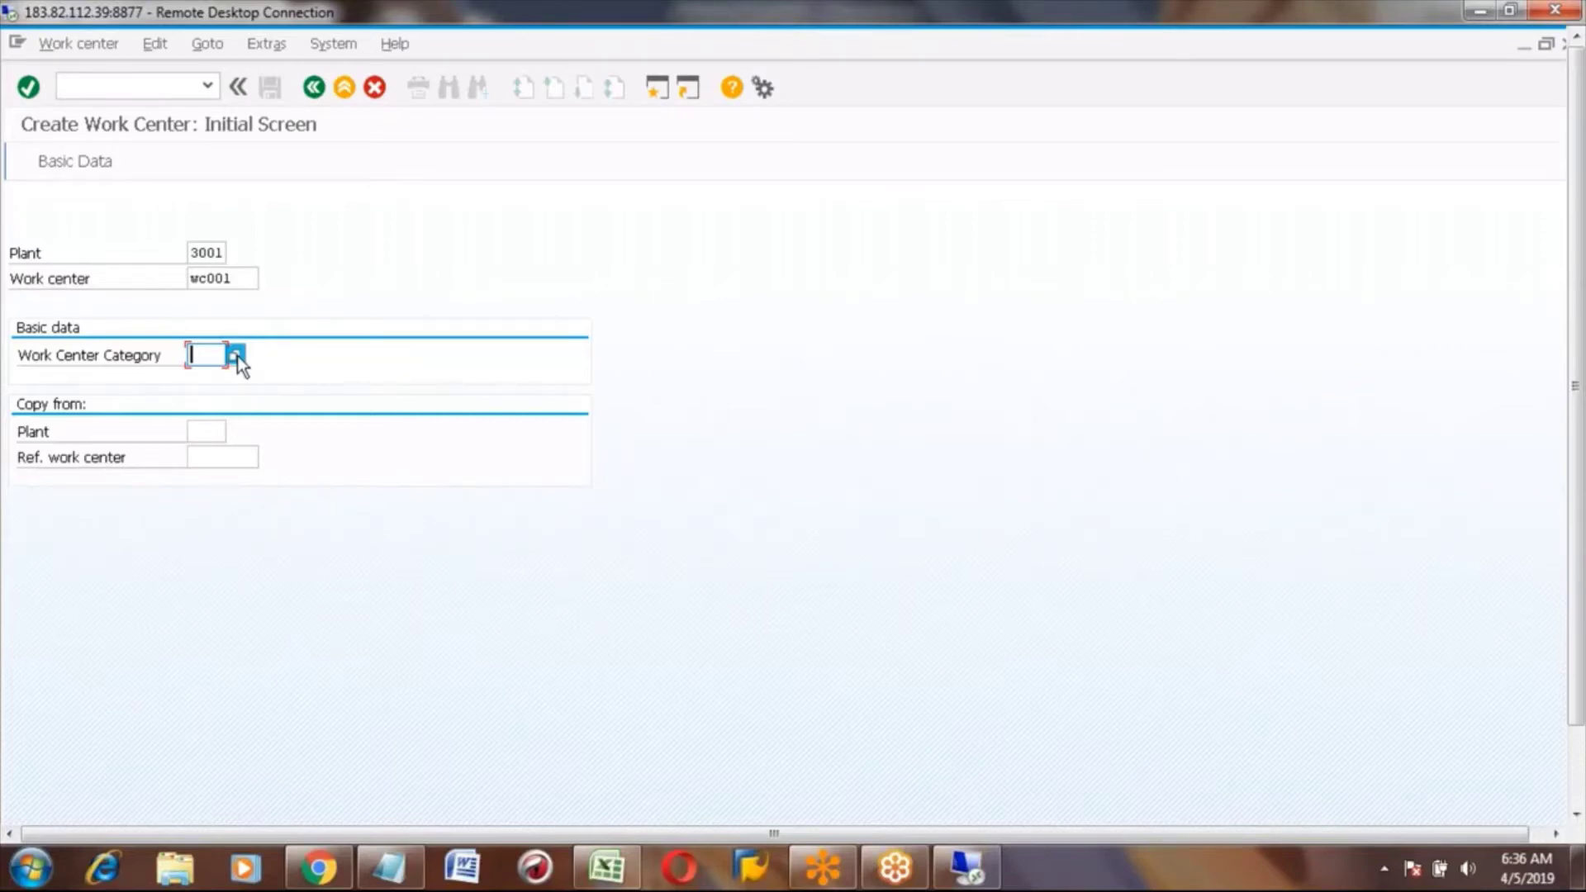
left_click(234, 355)
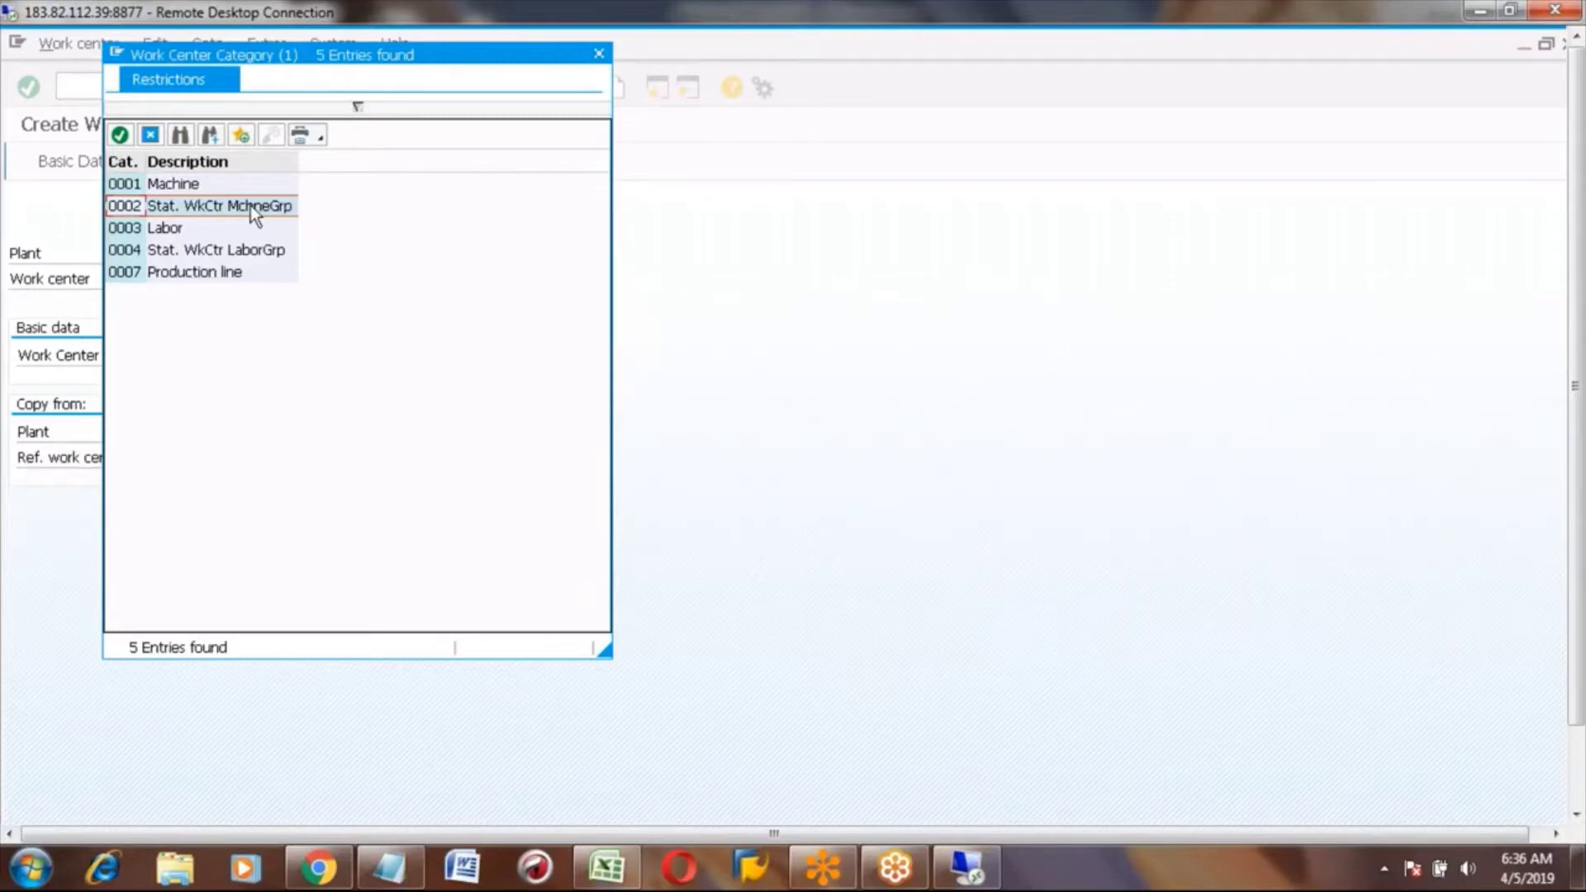
left_click(128, 186)
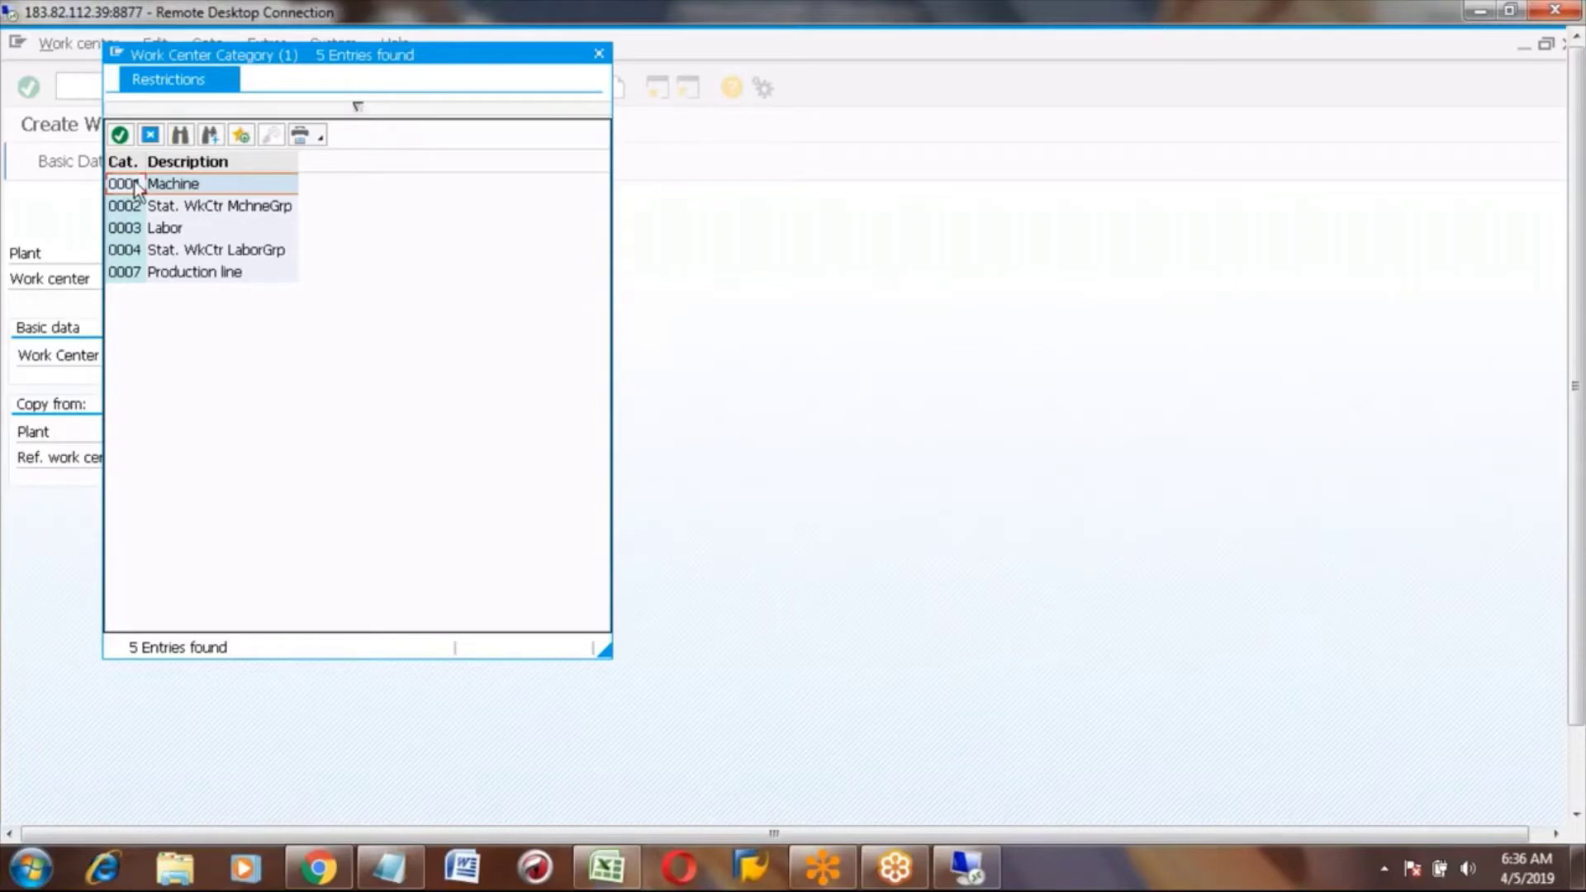
double_click(134, 184)
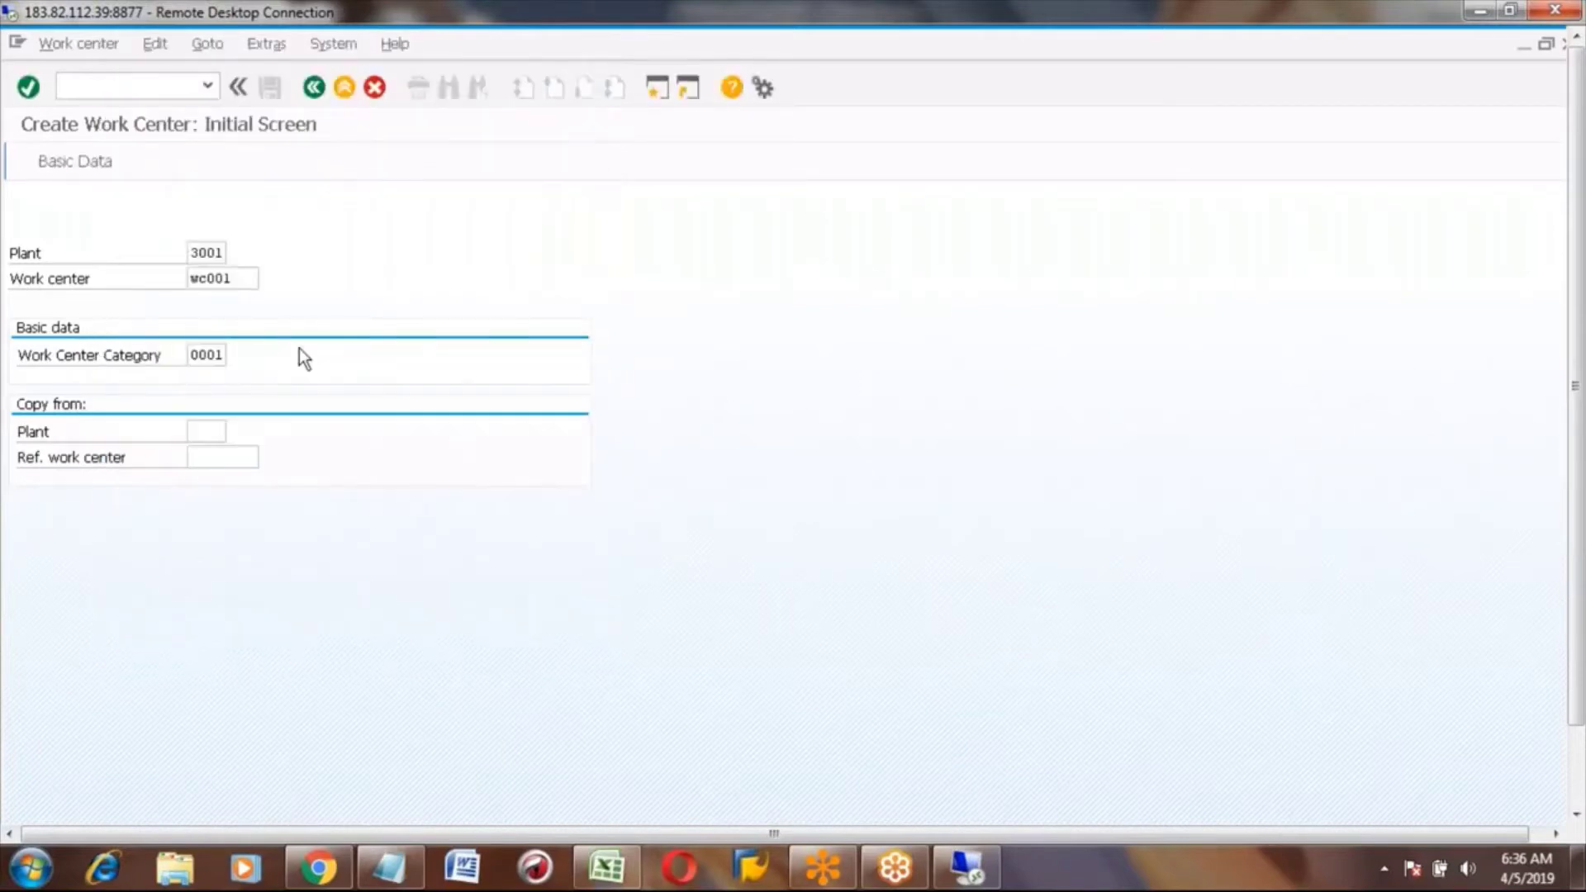
key("Return")
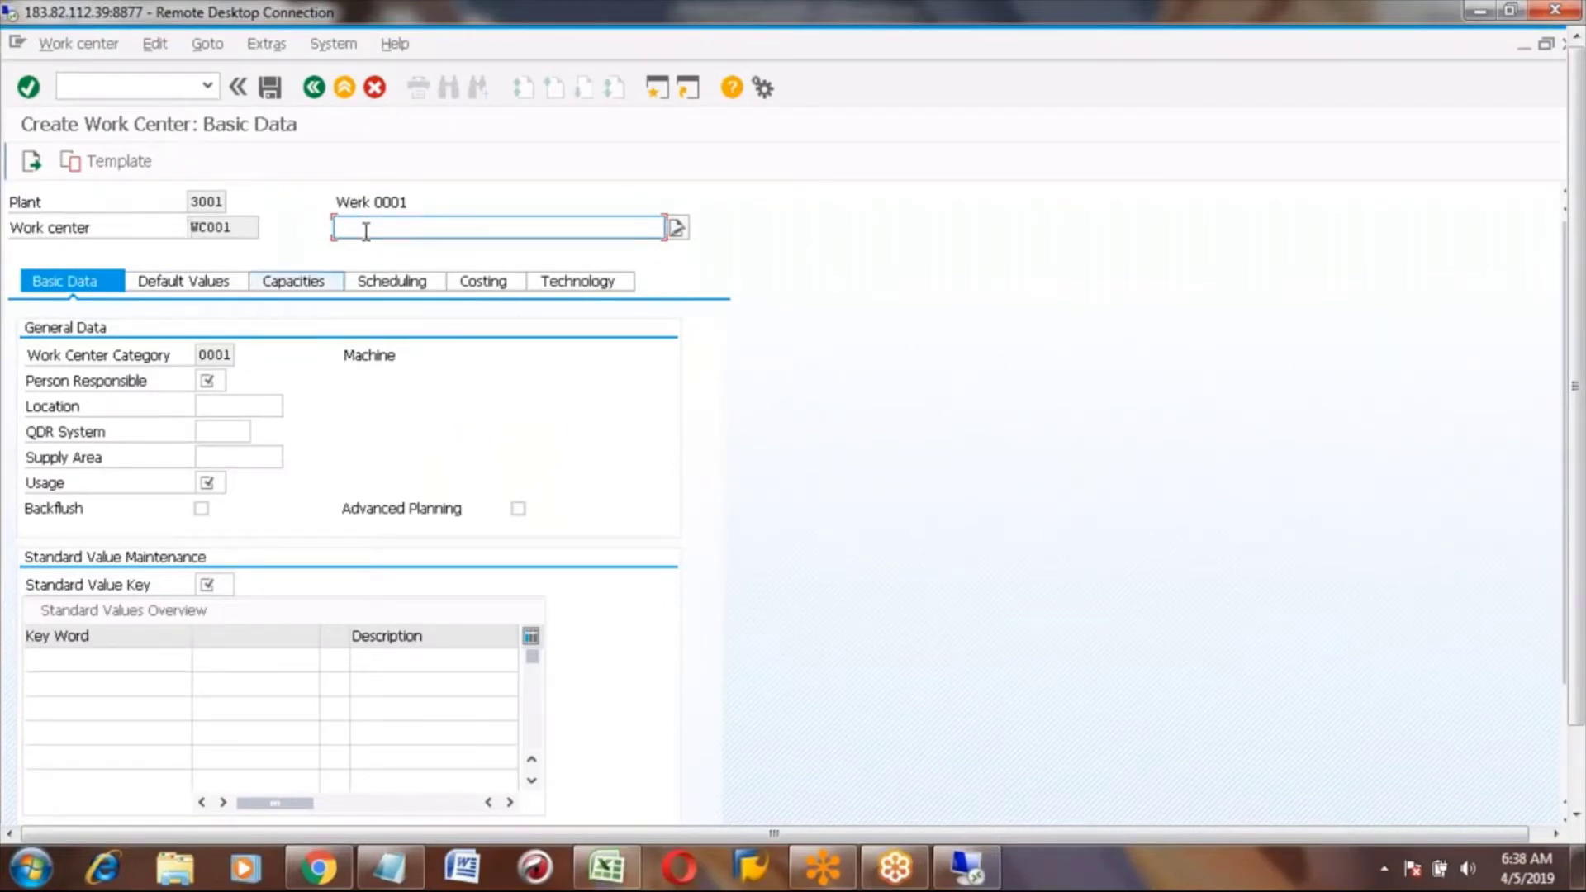
Enter "Assembling Car" as the work center description and set the person responsible to 001.
type("A")
type("ssem")
type("bling")
type(" Mac")
type("hine")
key("BackSpace")
key("BackSpace")
key("BackSpace")
key("BackSpace")
key("BackSpace")
key("BackSpace")
key("BackSpace")
type("Car")
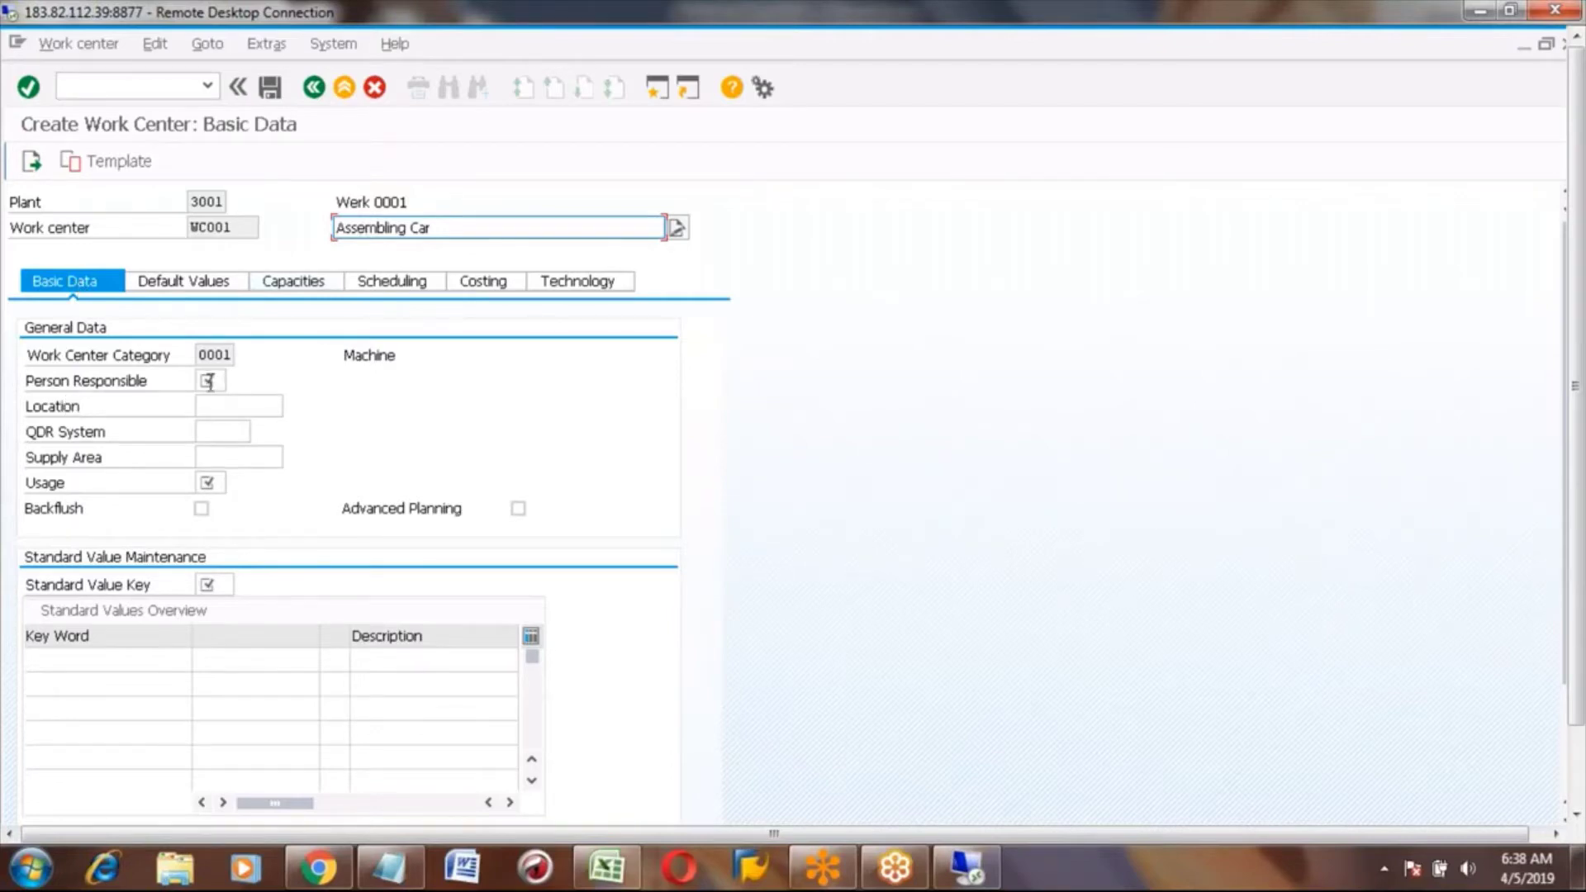
key("Tab")
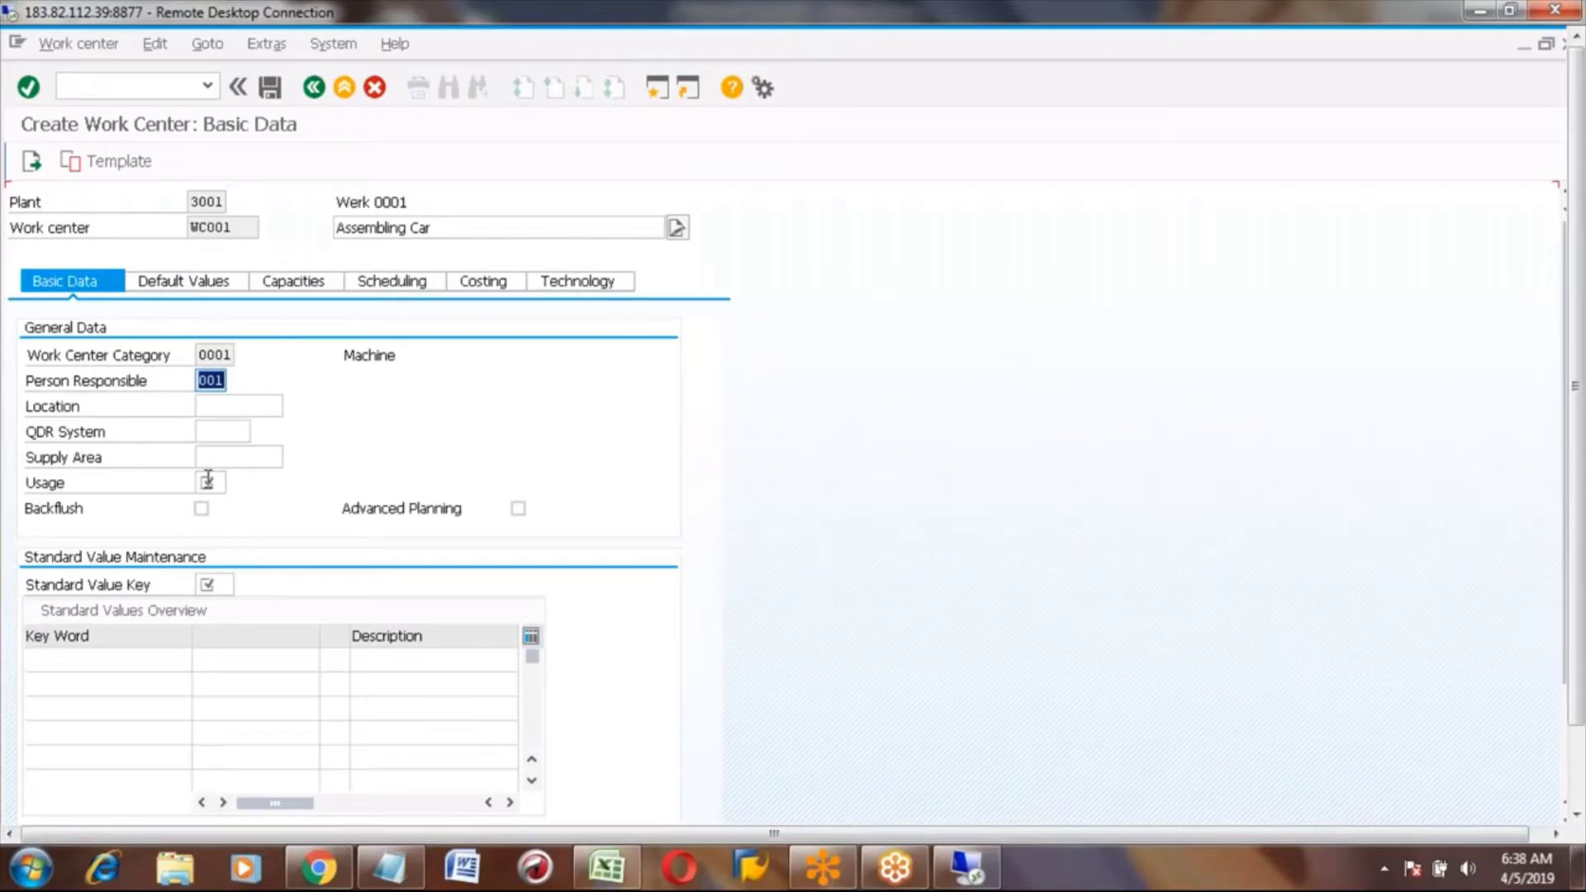
Set the work center's task list usage to 009 (All task list types).
left_click(207, 480)
key("F4")
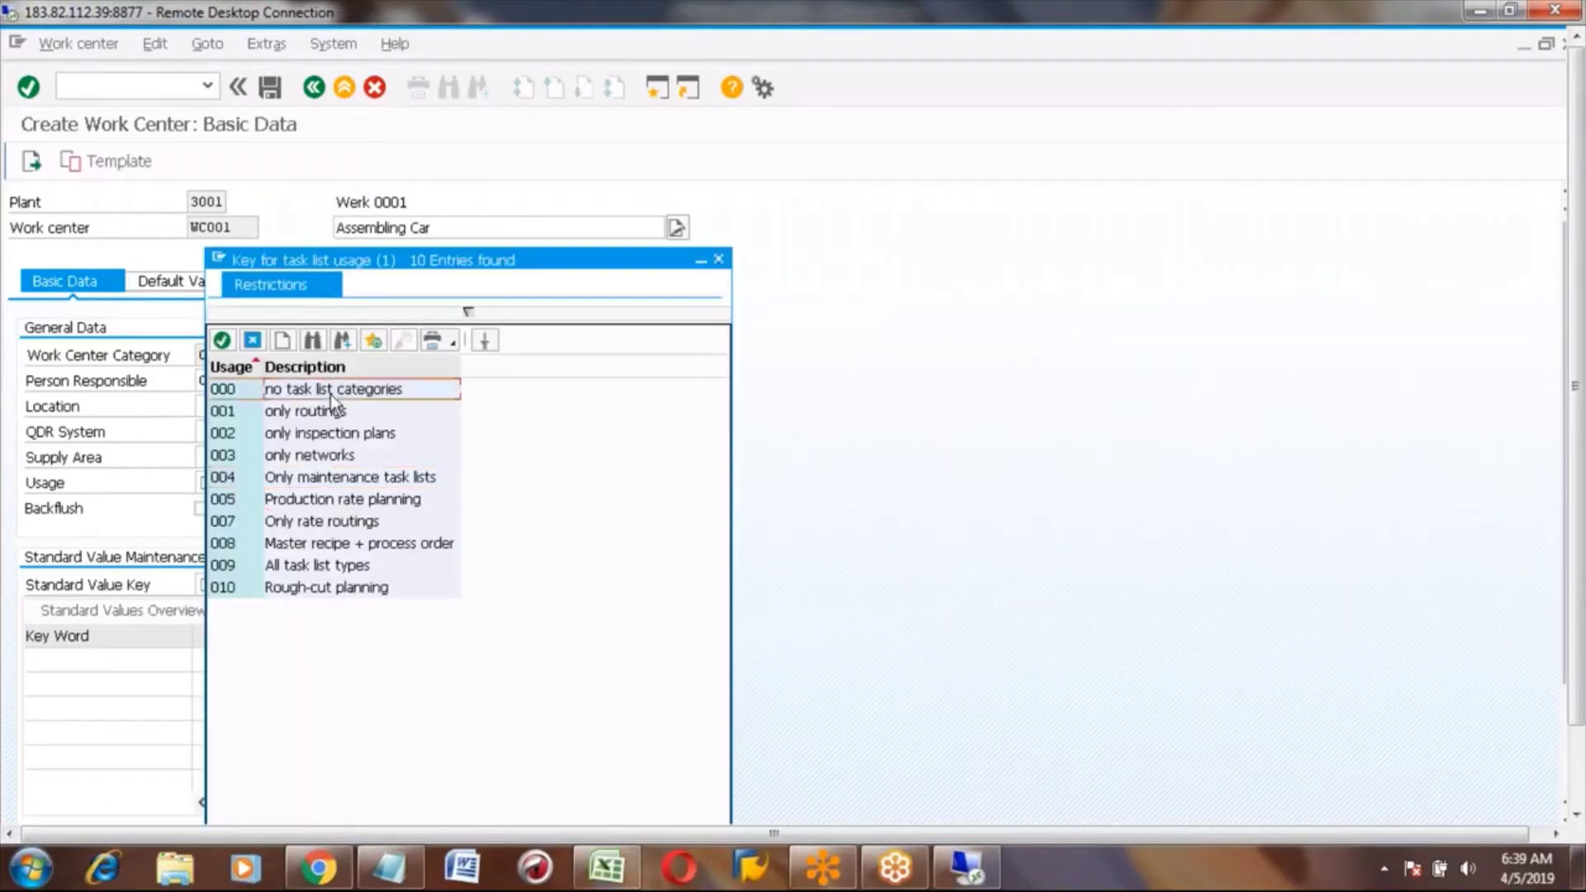
left_click(319, 522)
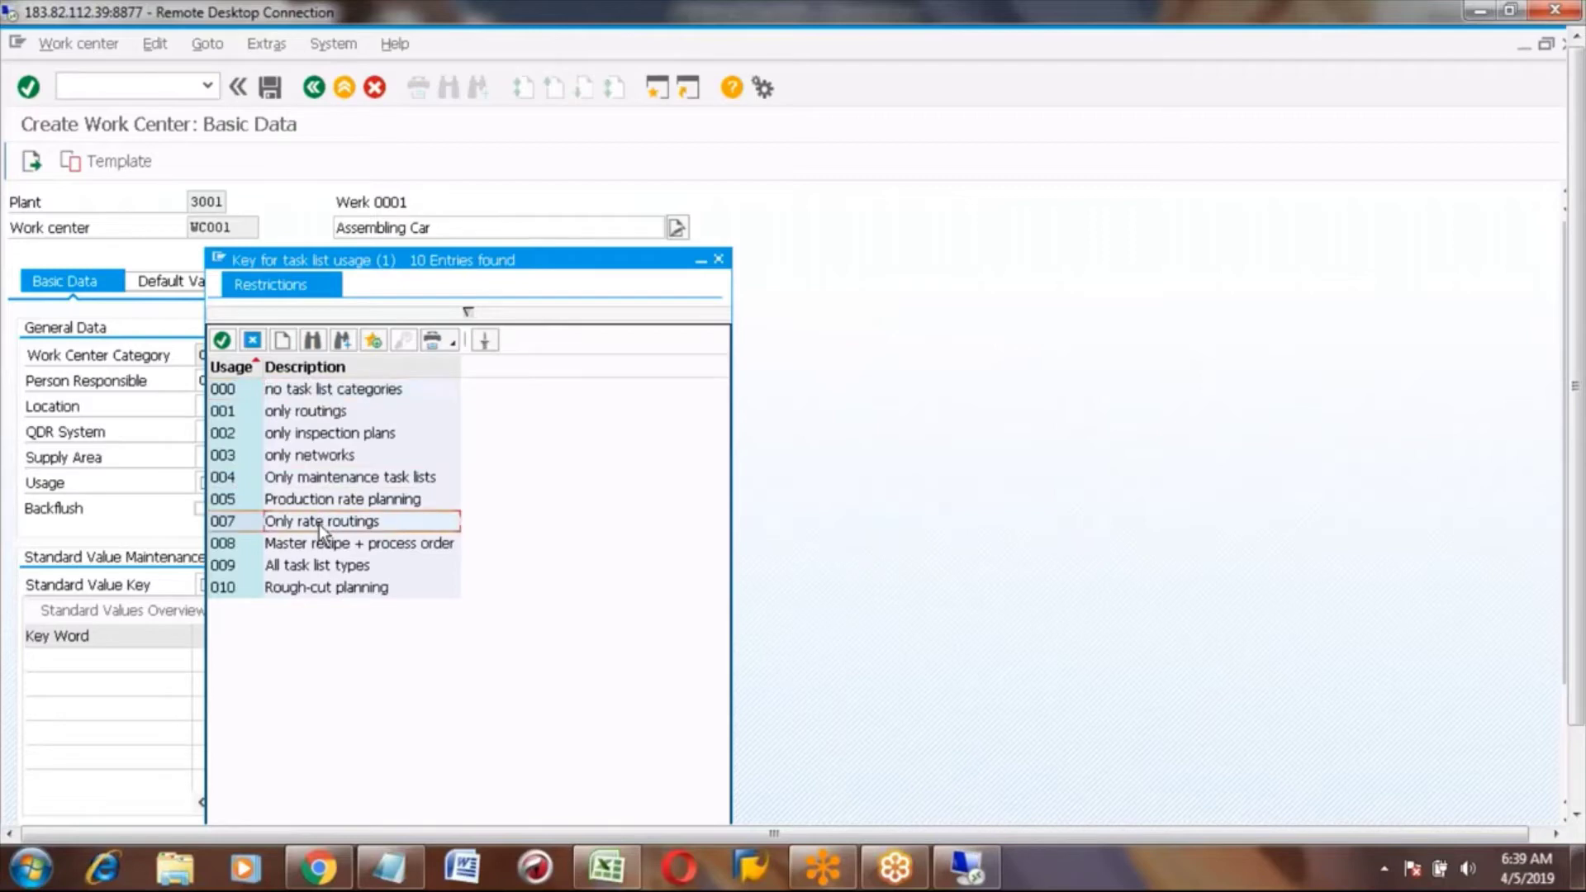
key("Down")
key("Down")
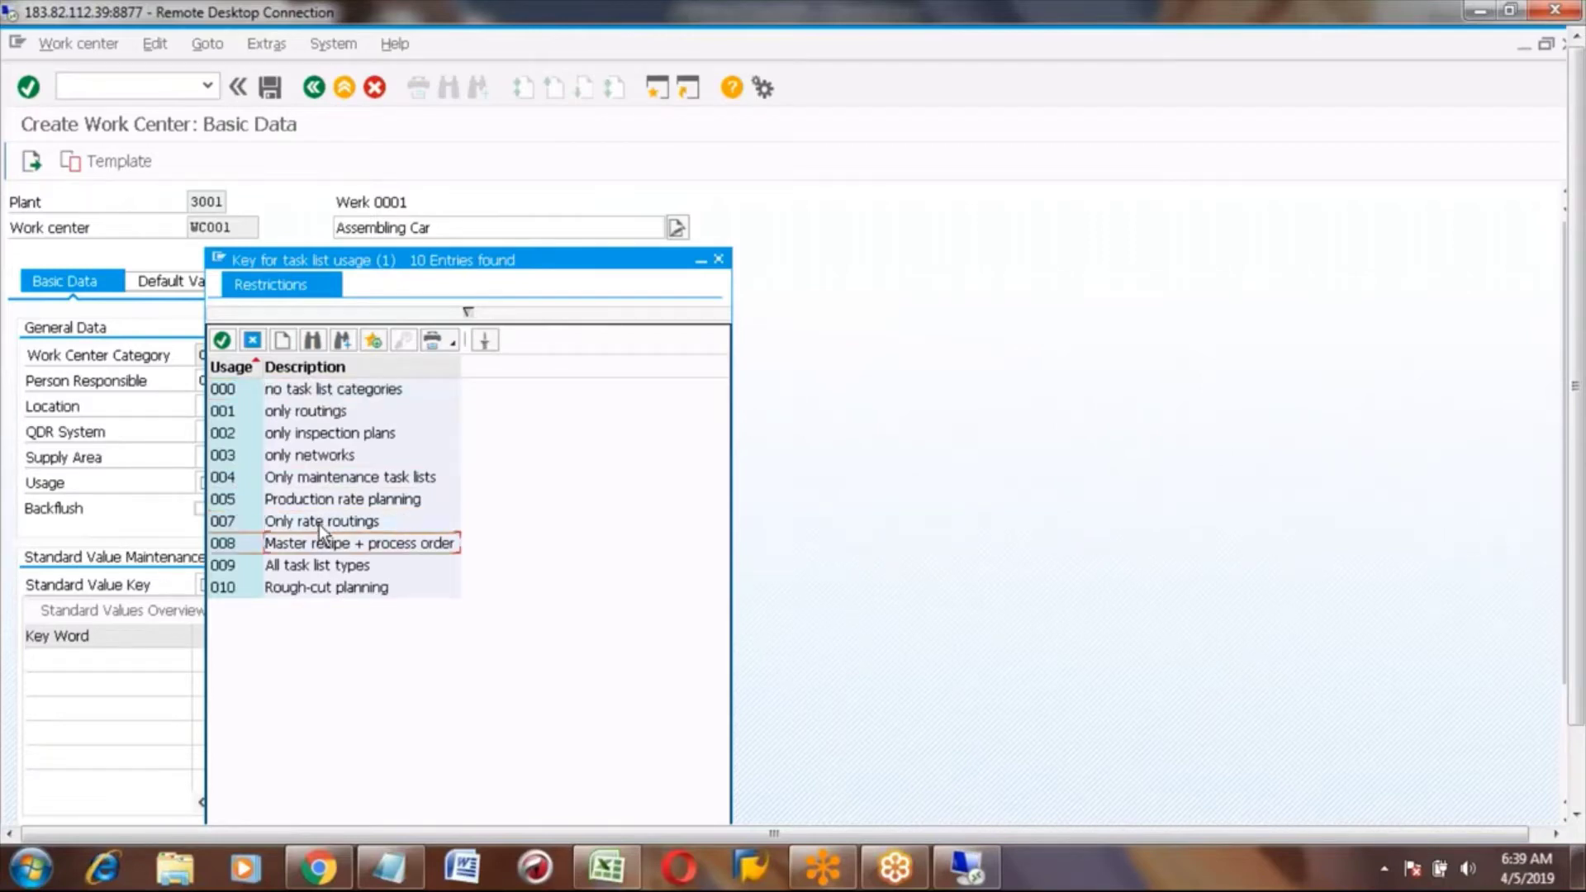
key("Up")
key("Up")
key("Up")
key("Up")
key("Up")
key("Up")
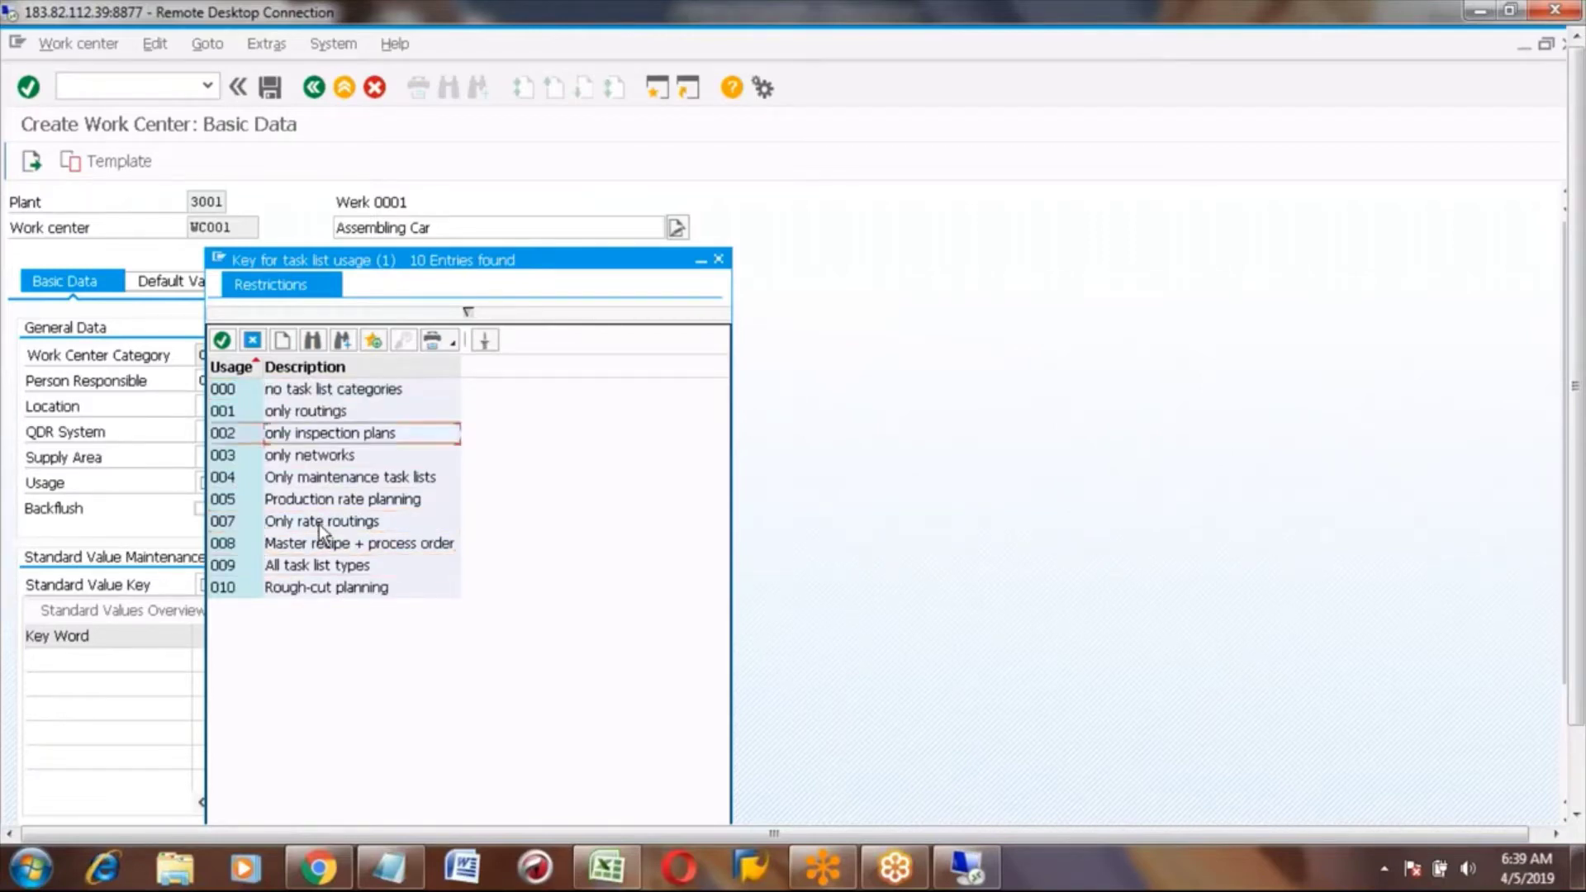
key("Up")
key("Up")
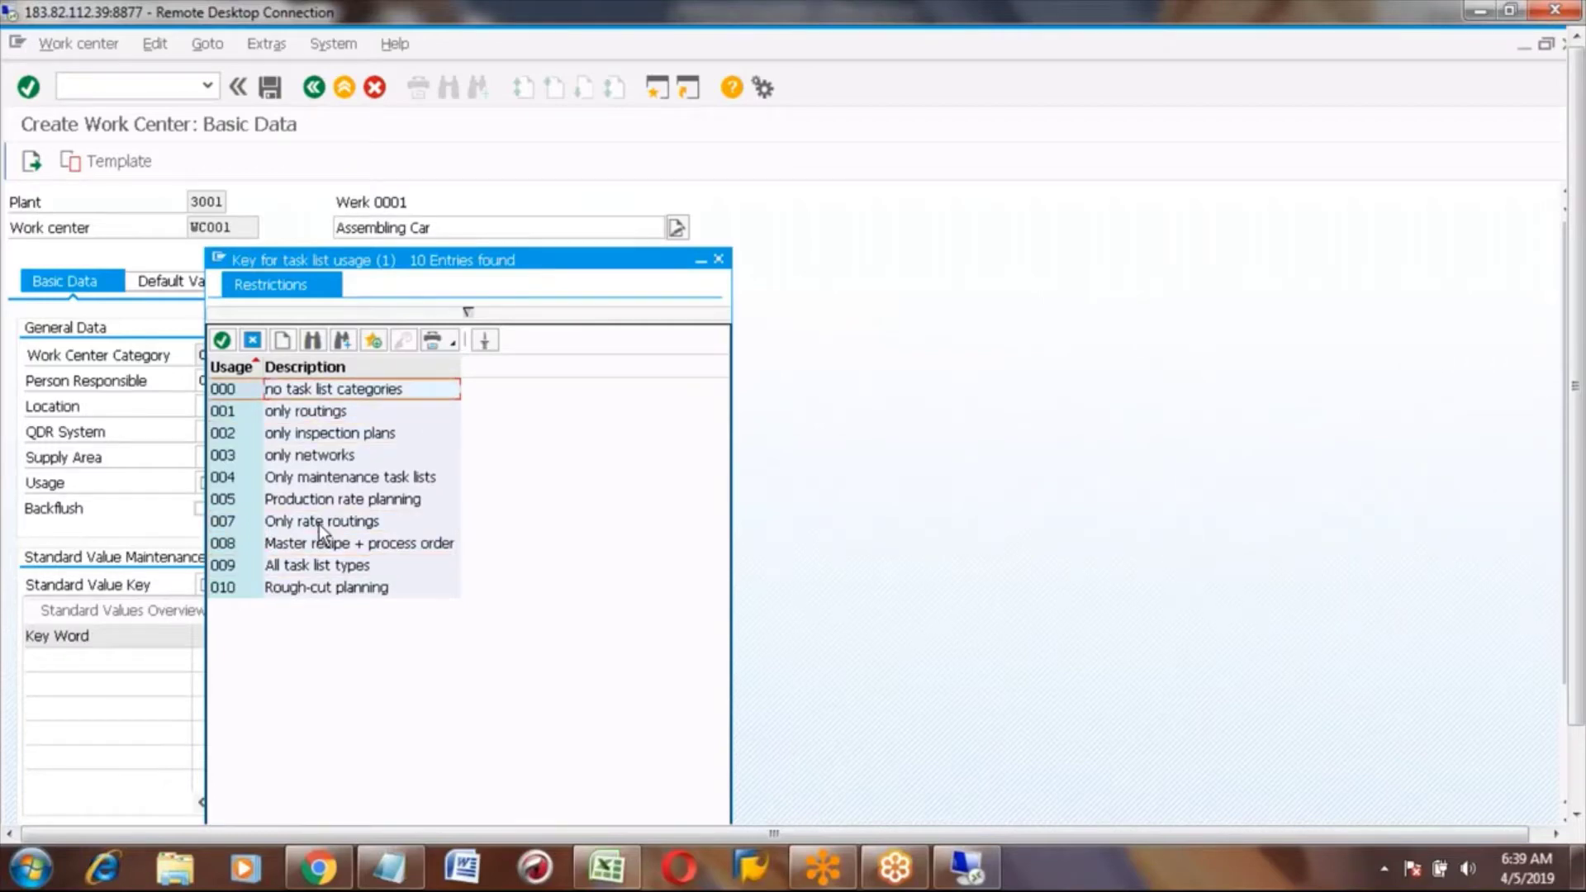
left_click(231, 566)
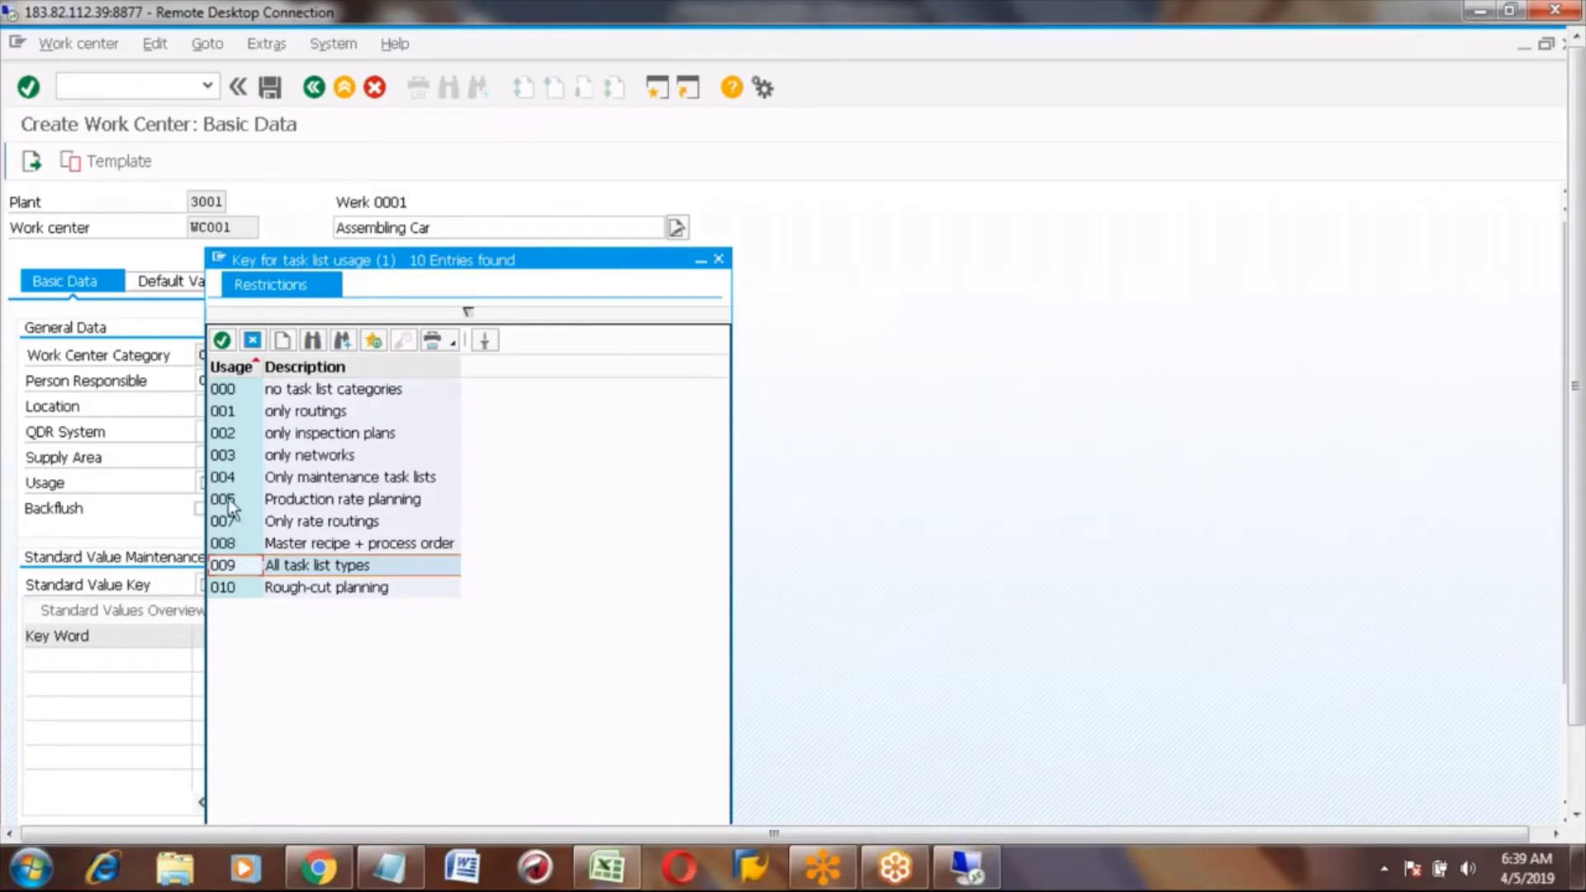
double_click(308, 567)
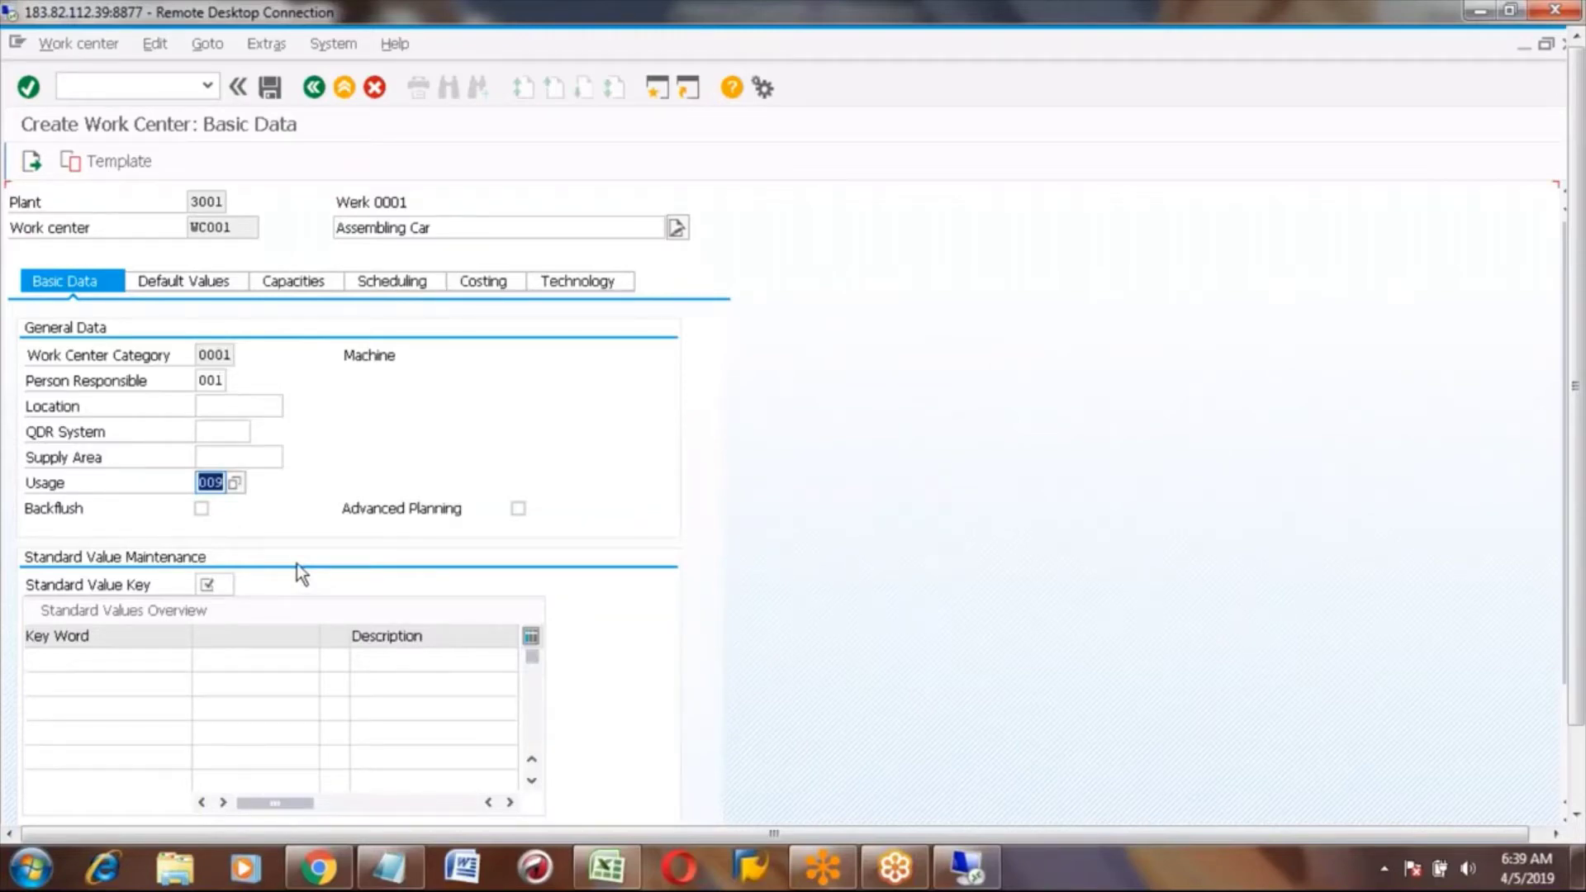
Set the standard value key to SAP1 (Normal production) and review its key words in the standard values overview.
left_click(207, 585)
key("Return")
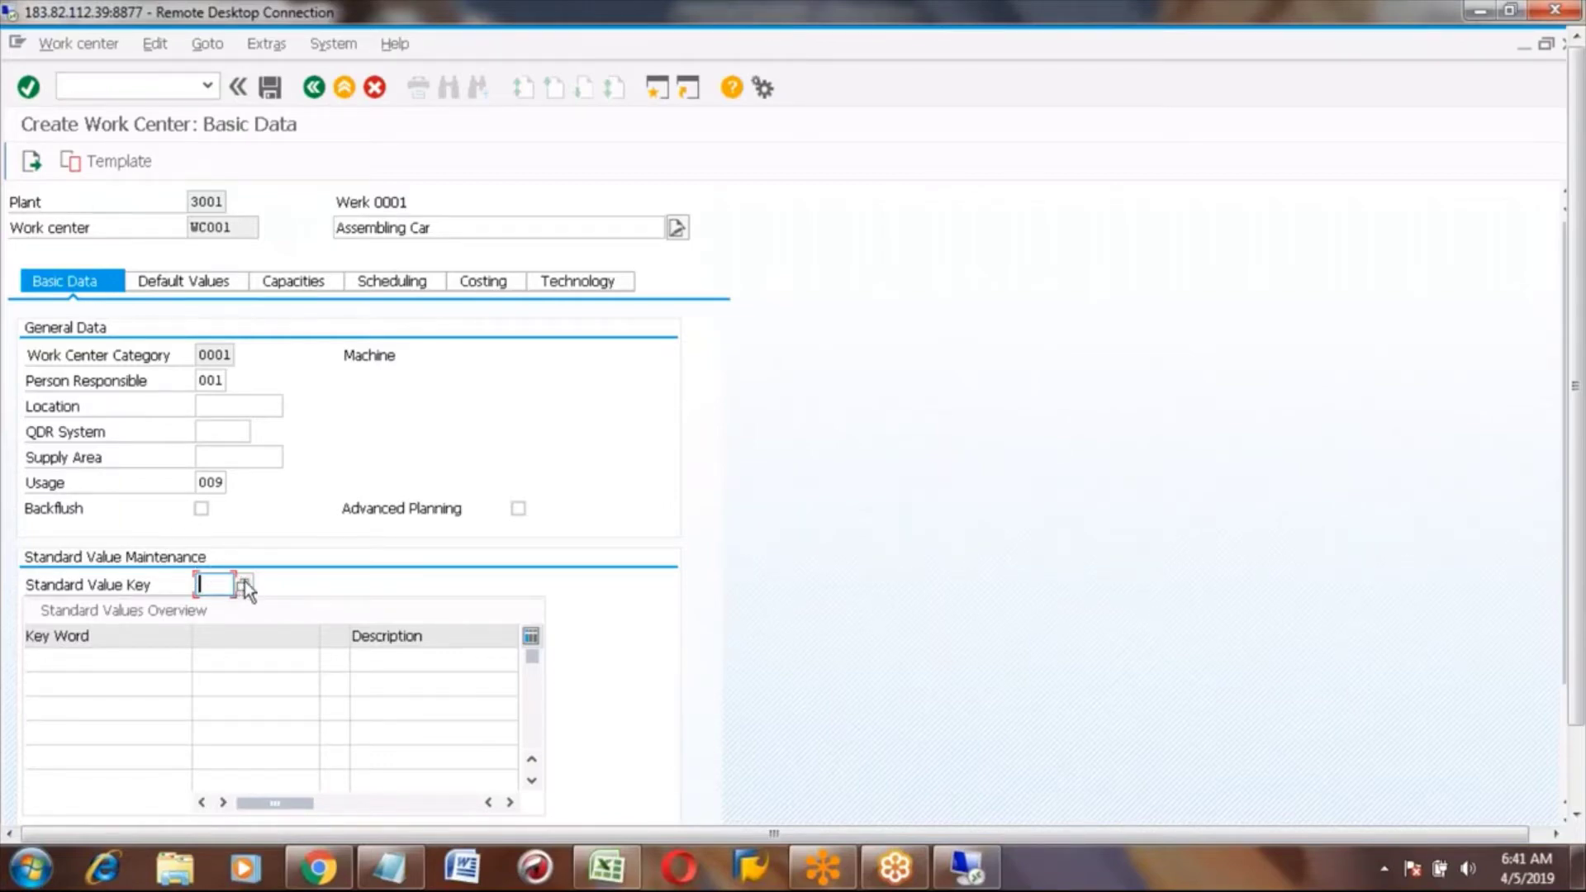
left_click(243, 587)
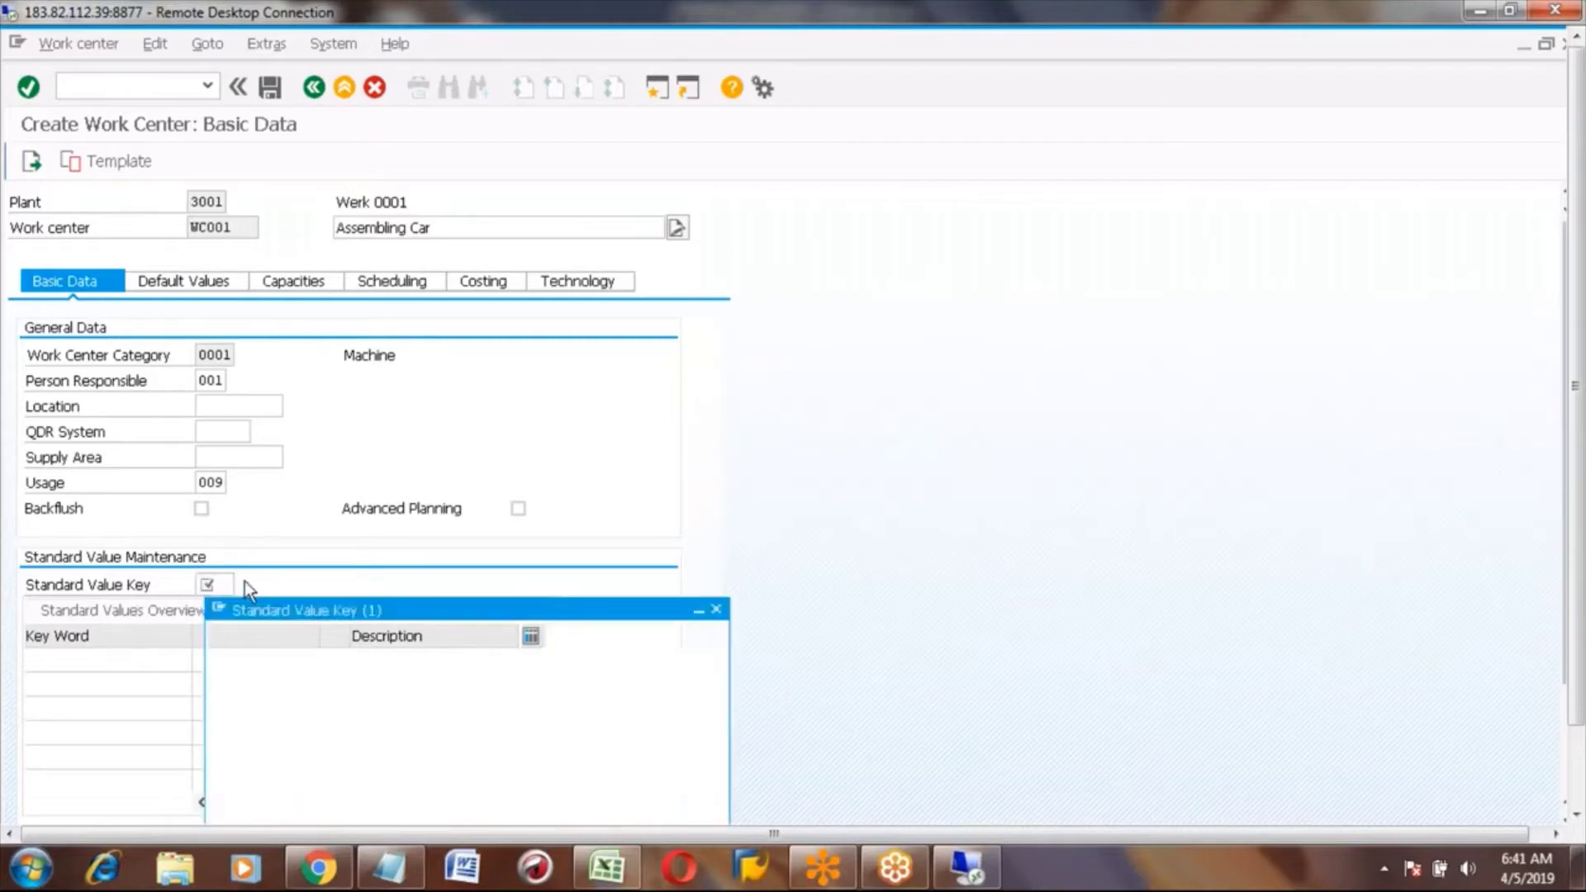
key("Down")
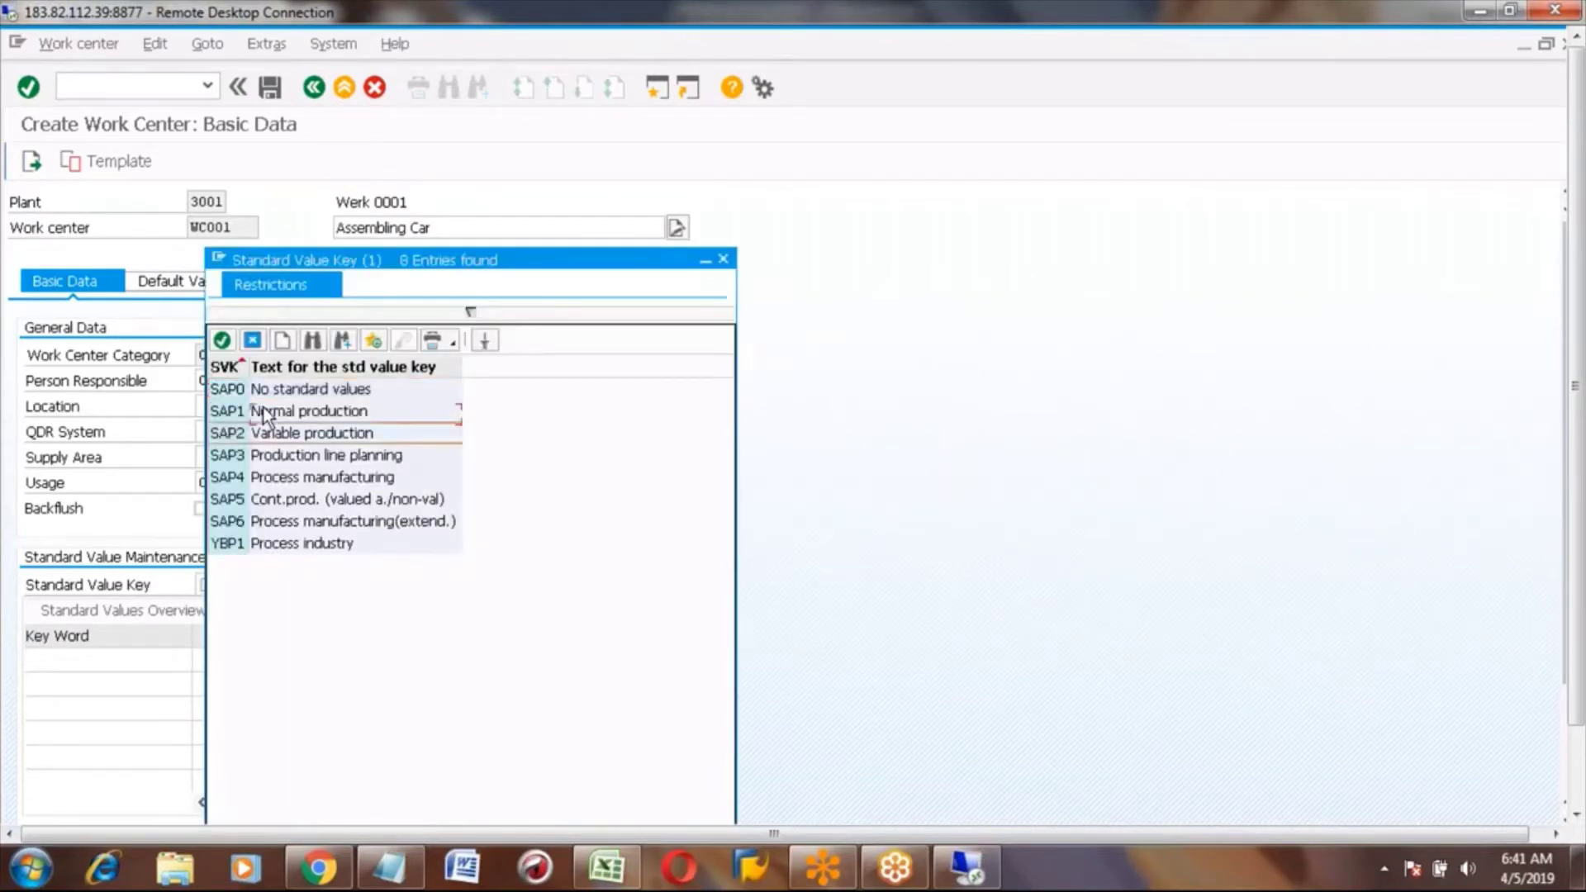
key("Down")
key("Up")
key("Down")
key("Down")
key("Down")
key("Down")
key("Down")
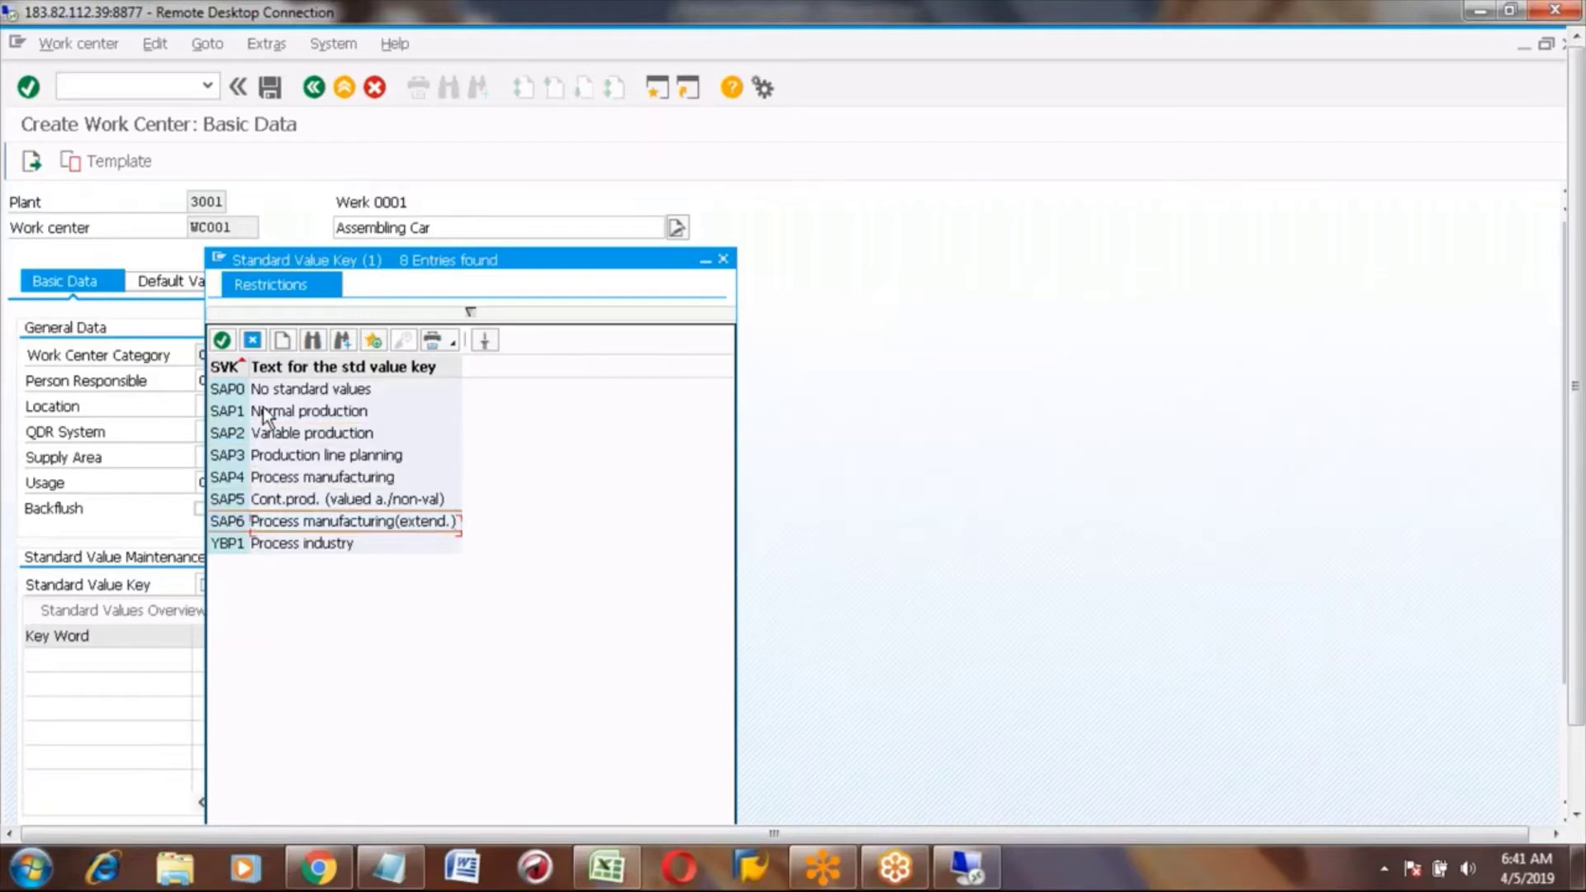
left_click(264, 413)
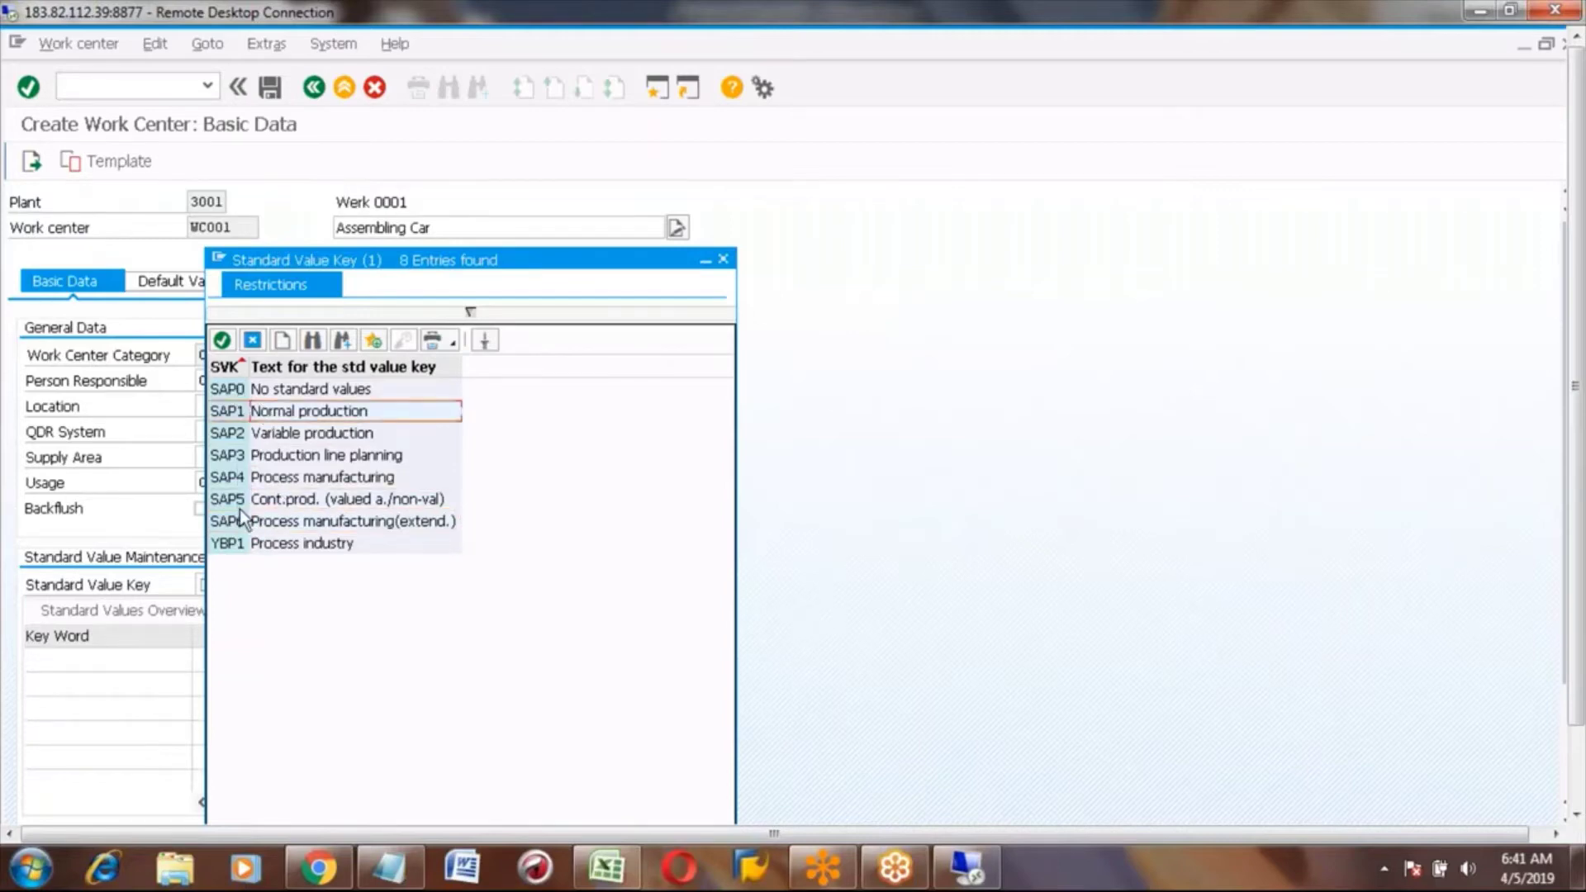
left_click(246, 416)
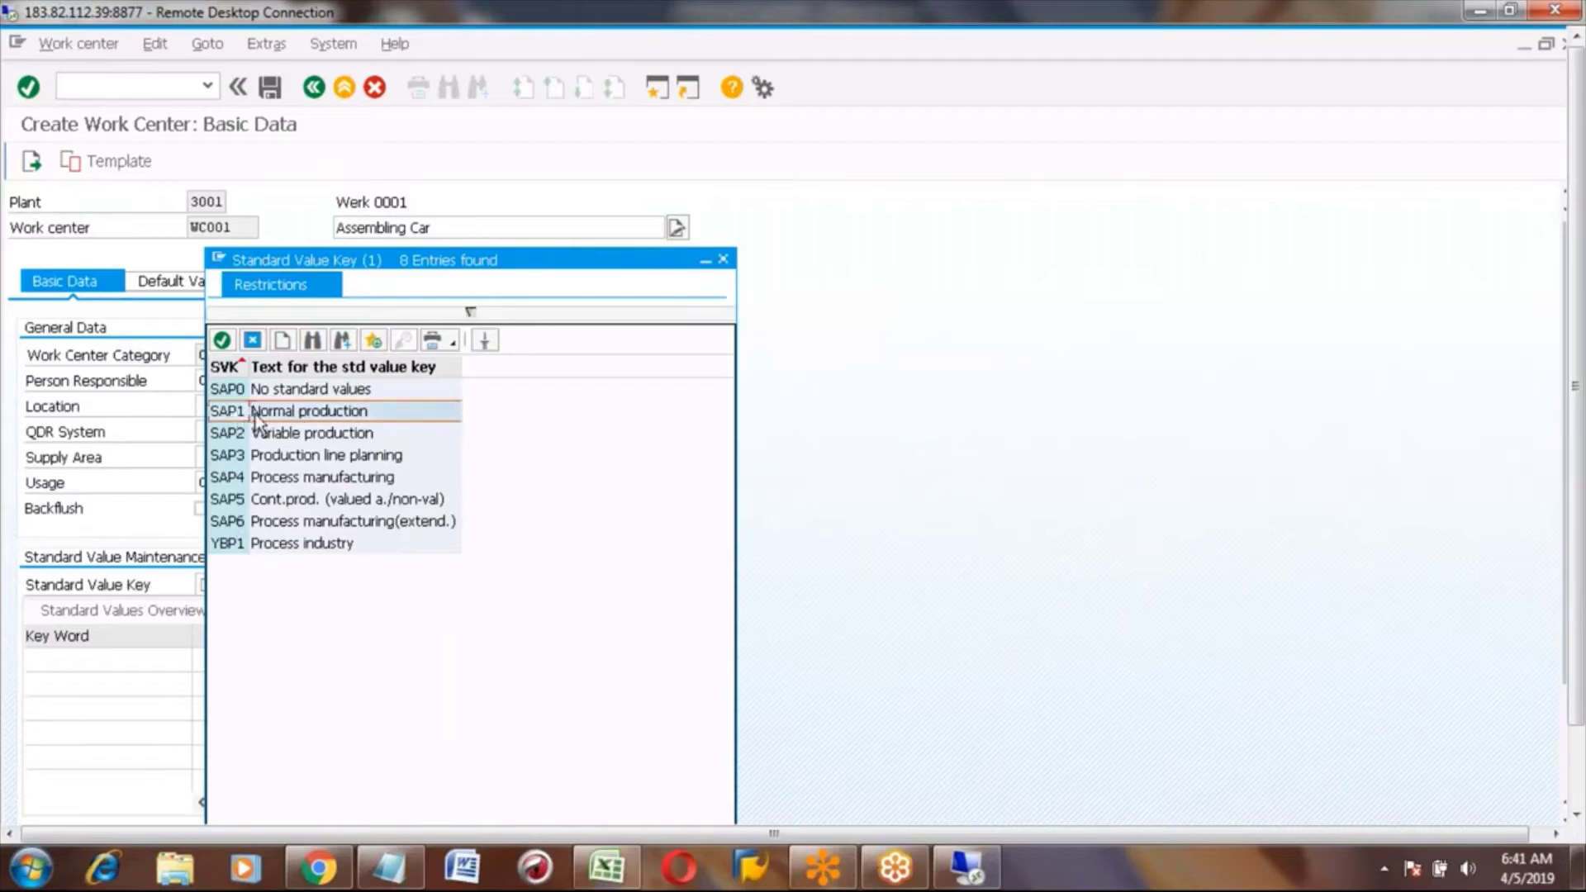
double_click(316, 410)
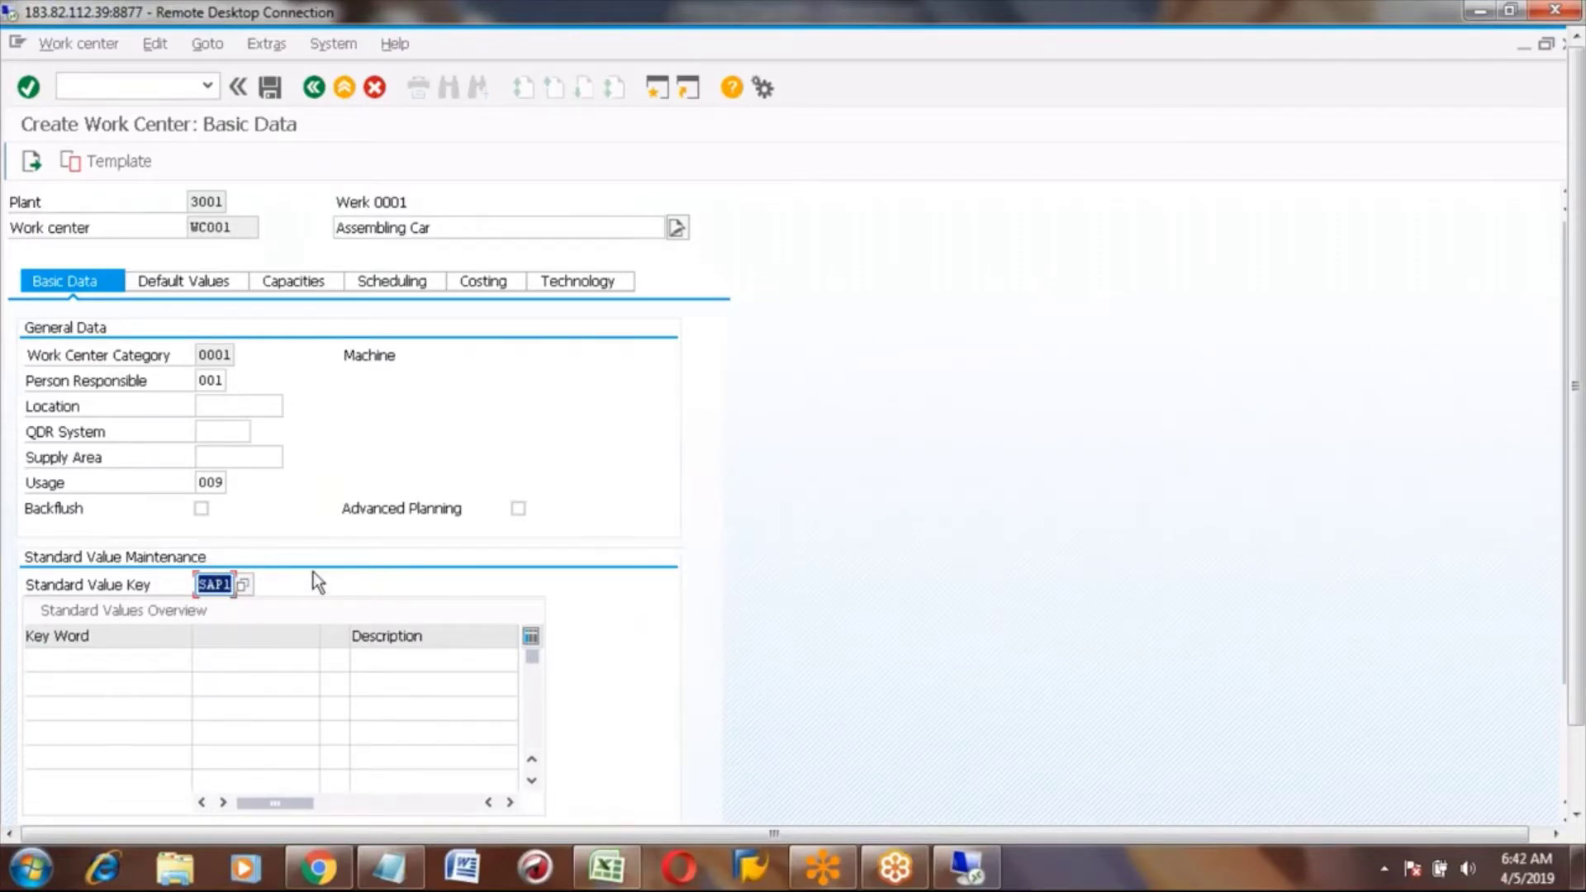
key("Return")
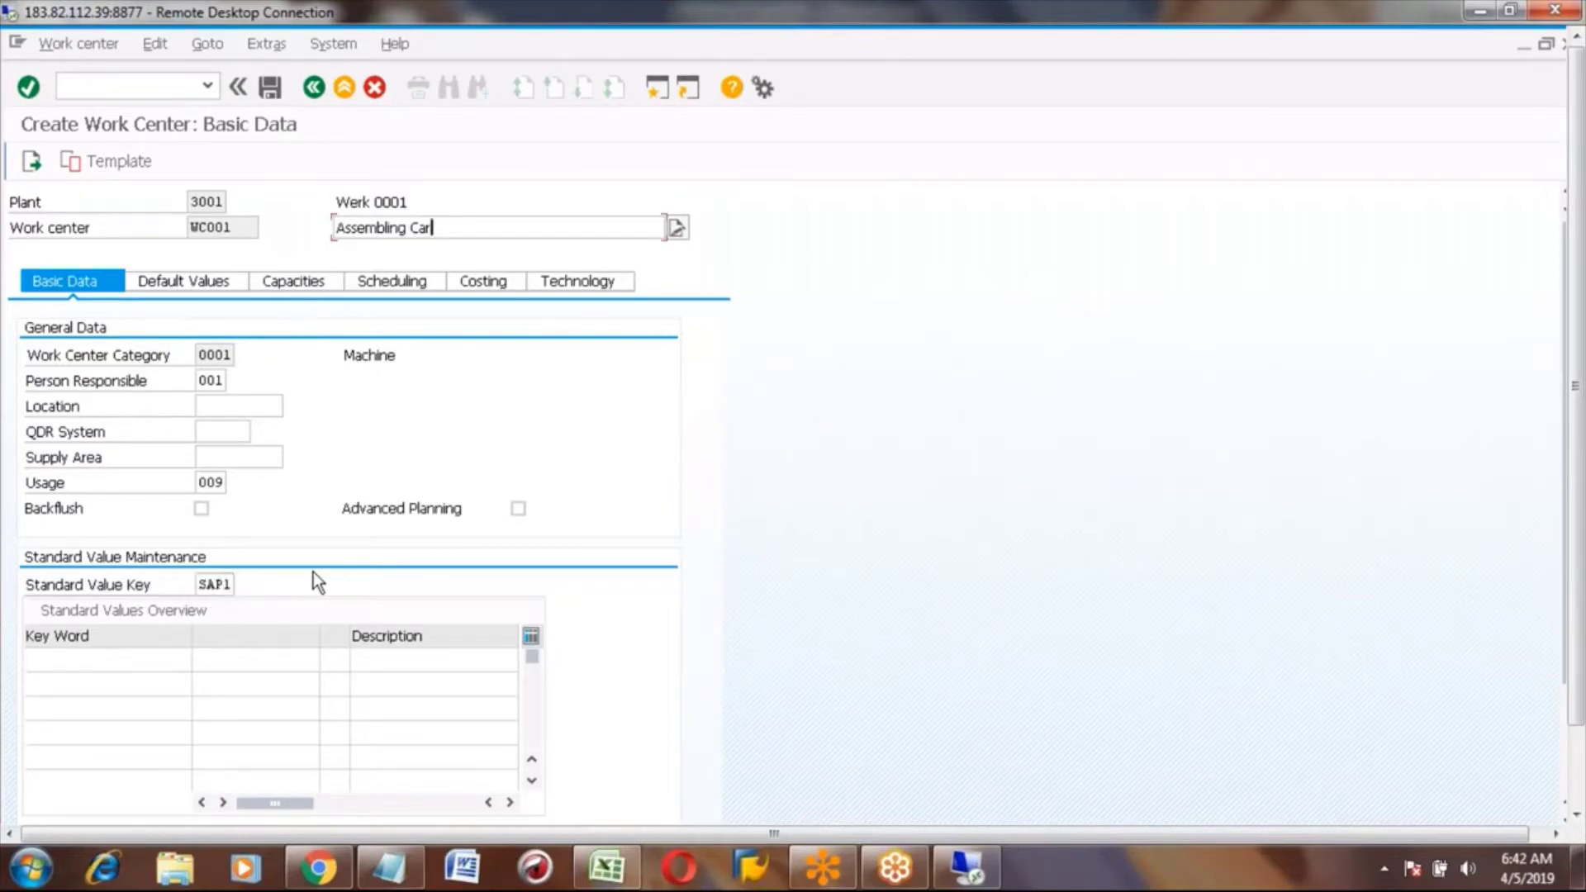
left_click(78, 685)
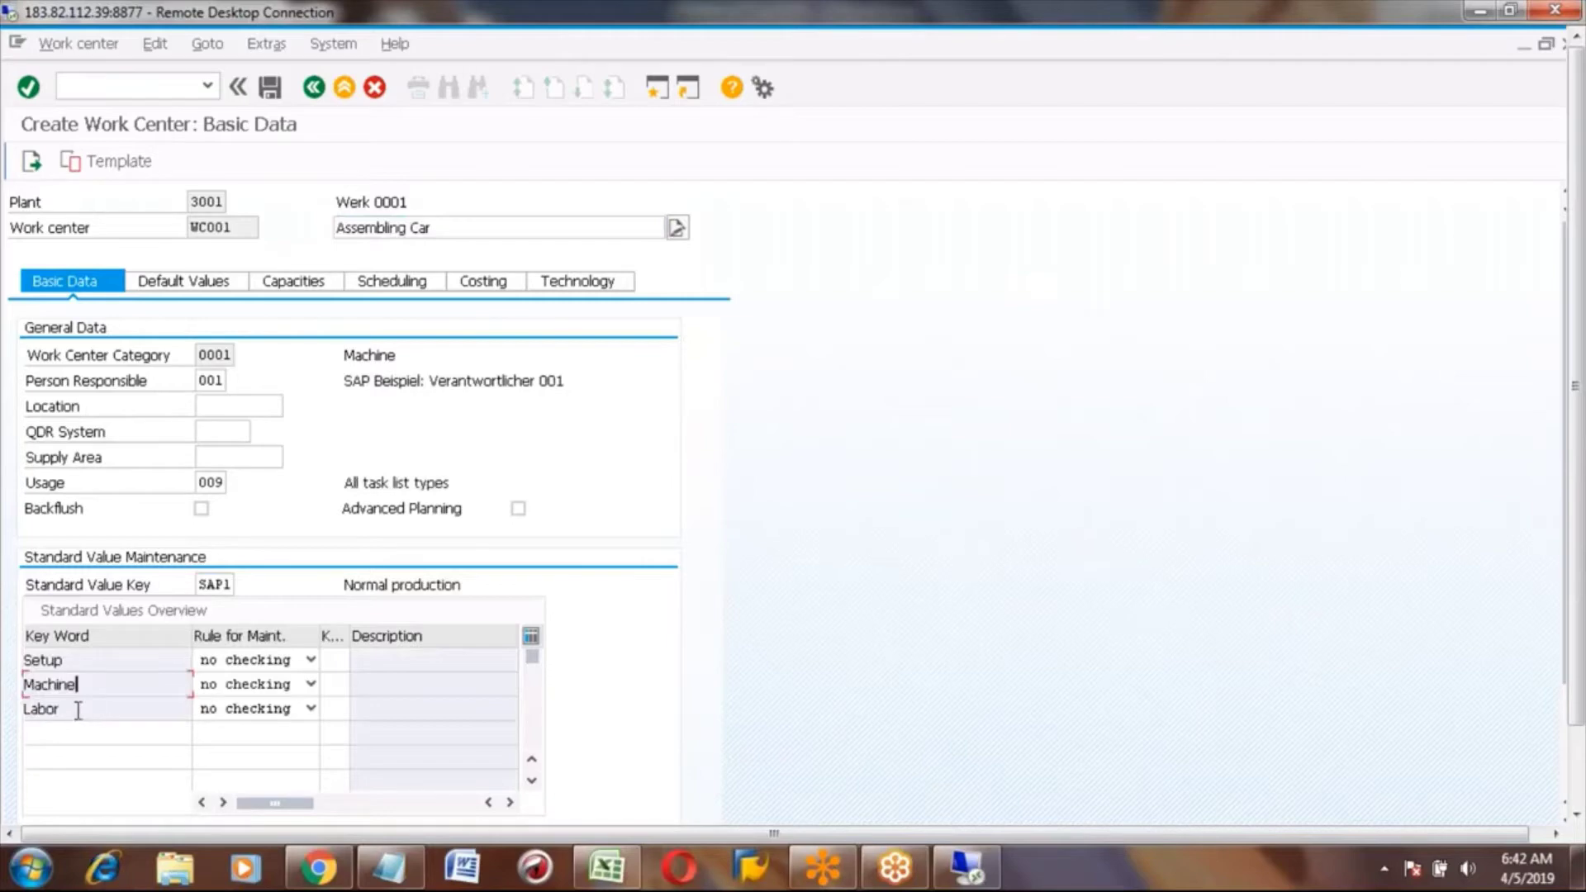
left_click(72, 660)
left_click(89, 684)
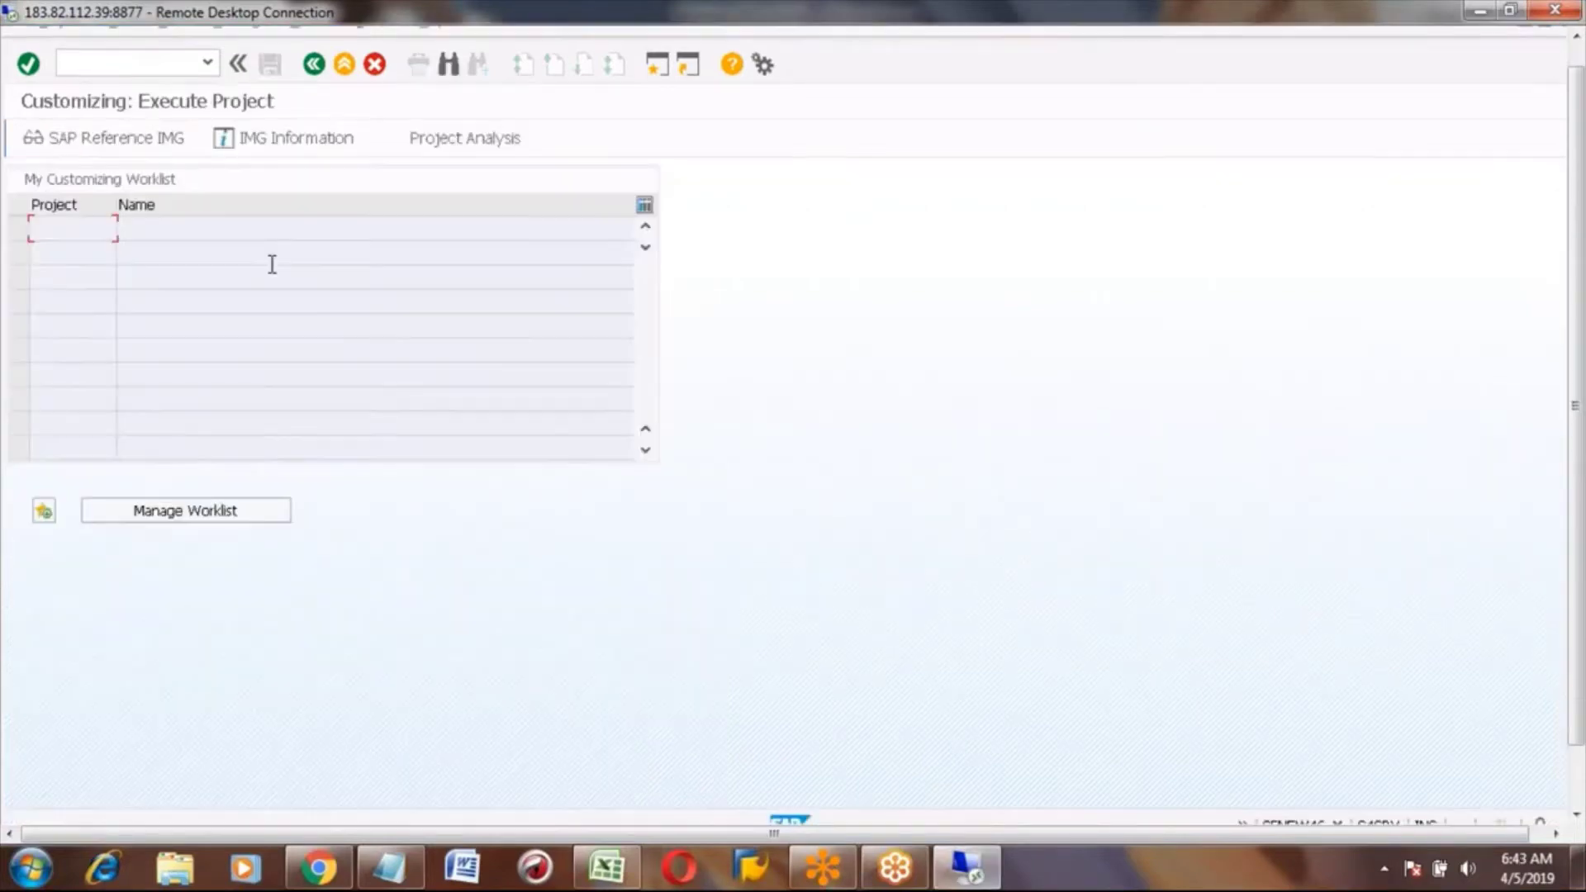
Open the standard value key maintenance in the SAP Reference IMG under Production, Basic Data, Work Center, General Data, Standard Value.
left_click(112, 138)
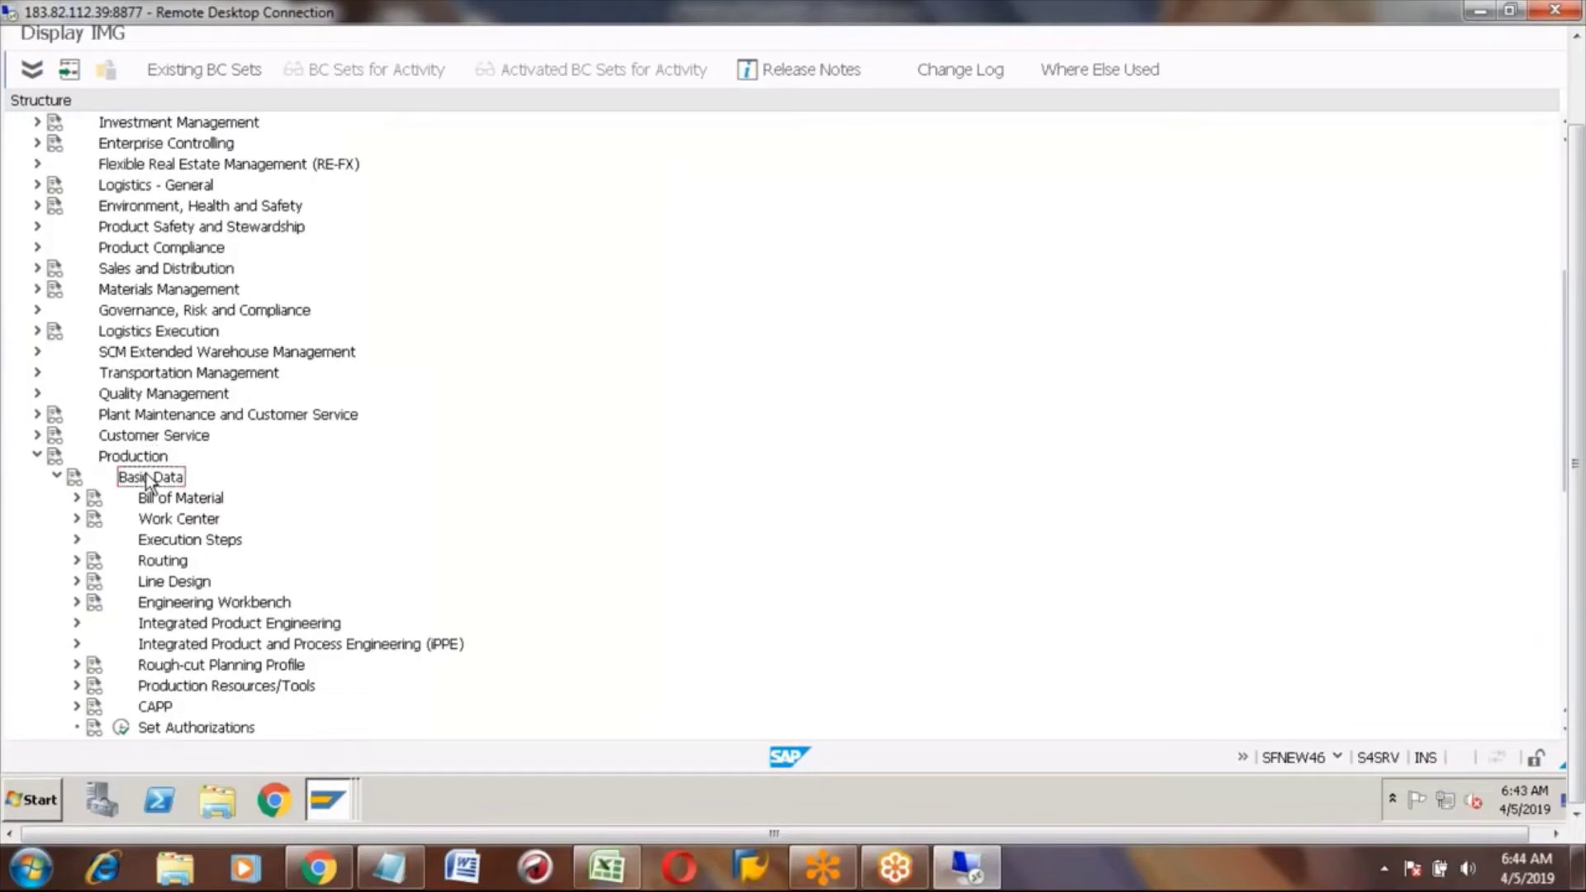
left_click(181, 522)
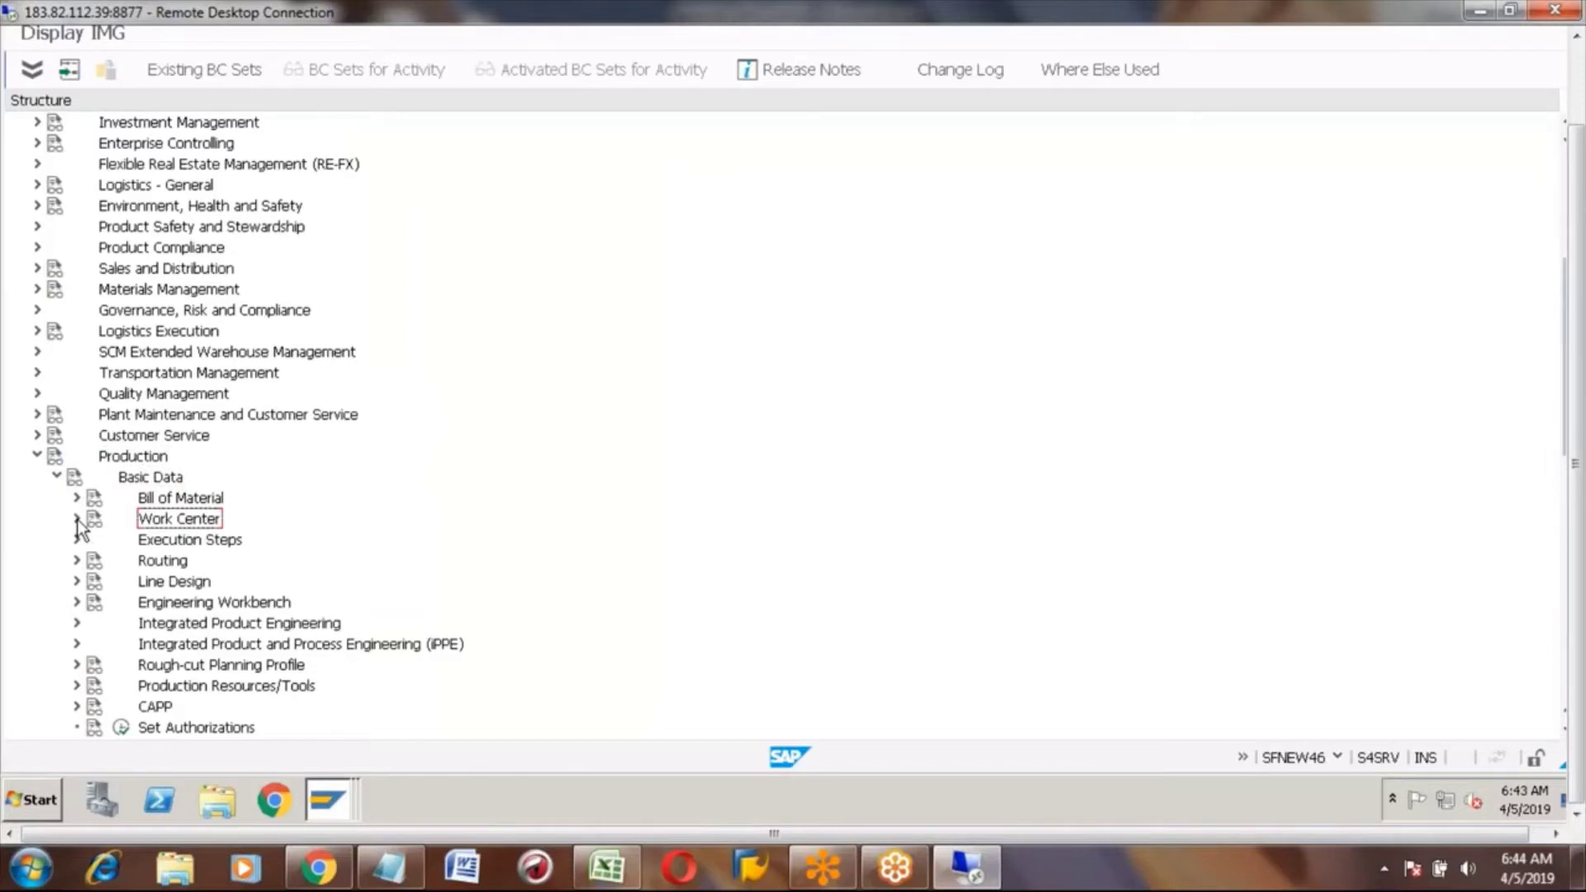
left_click(76, 519)
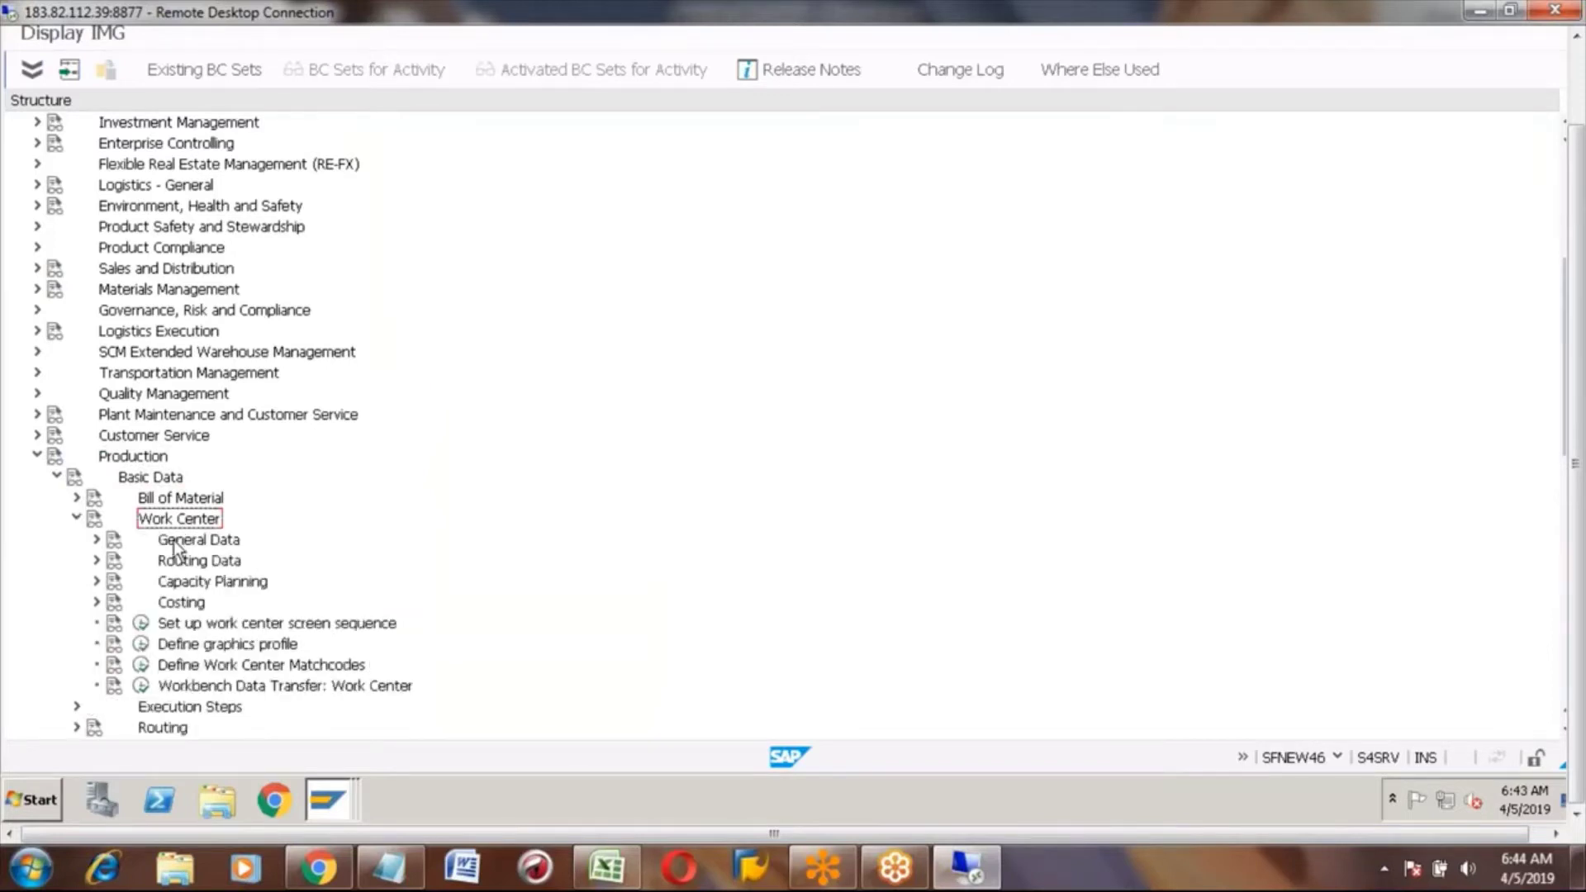
left_click(174, 541)
left_click(97, 540)
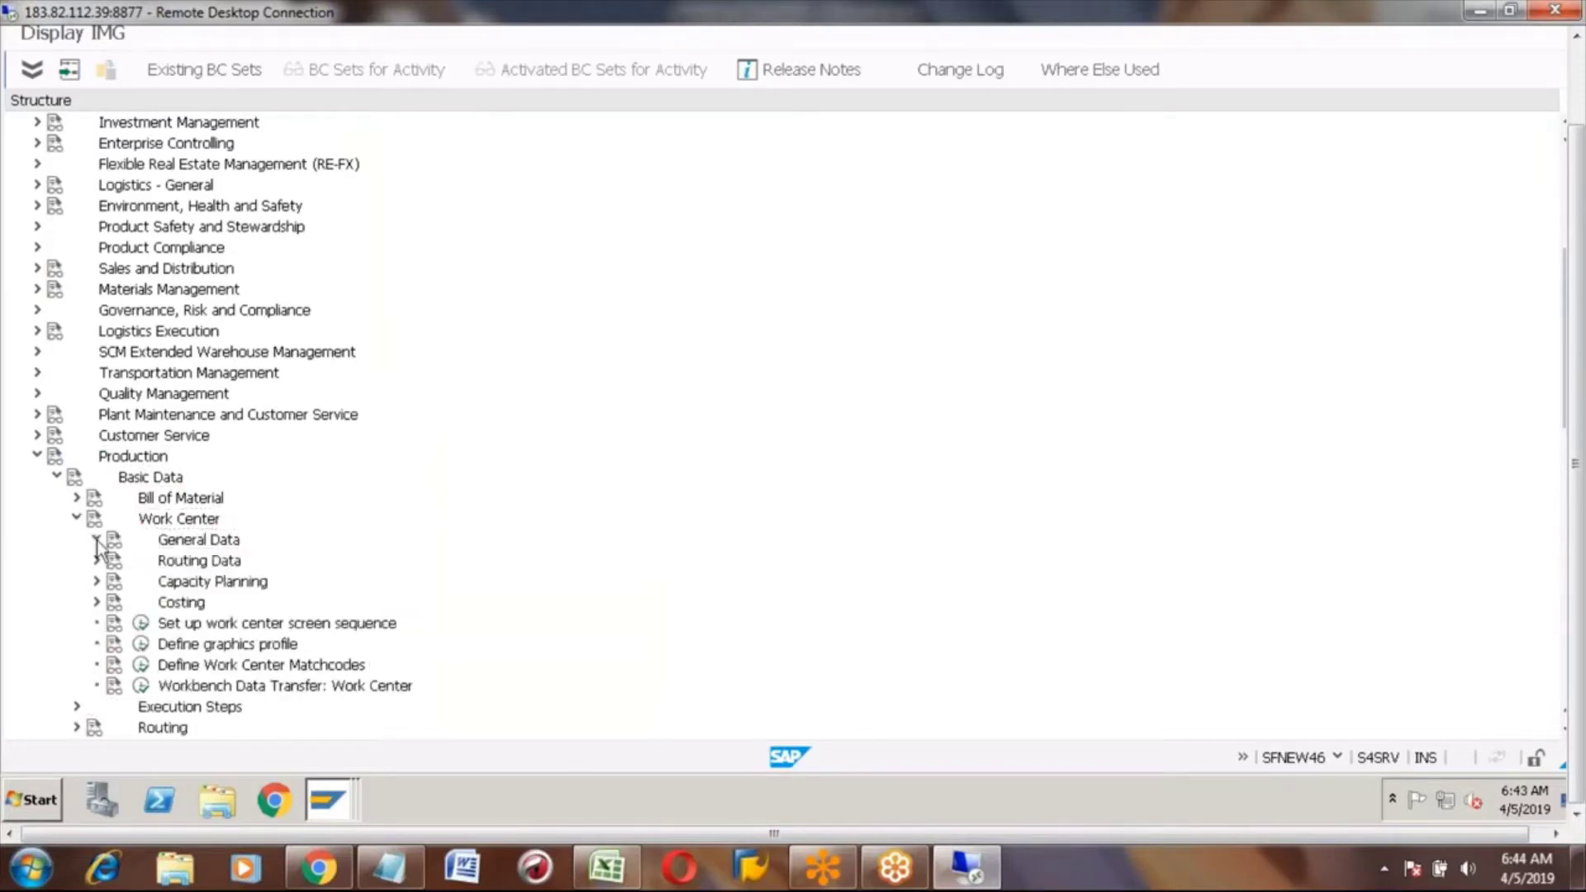
left_click(213, 545)
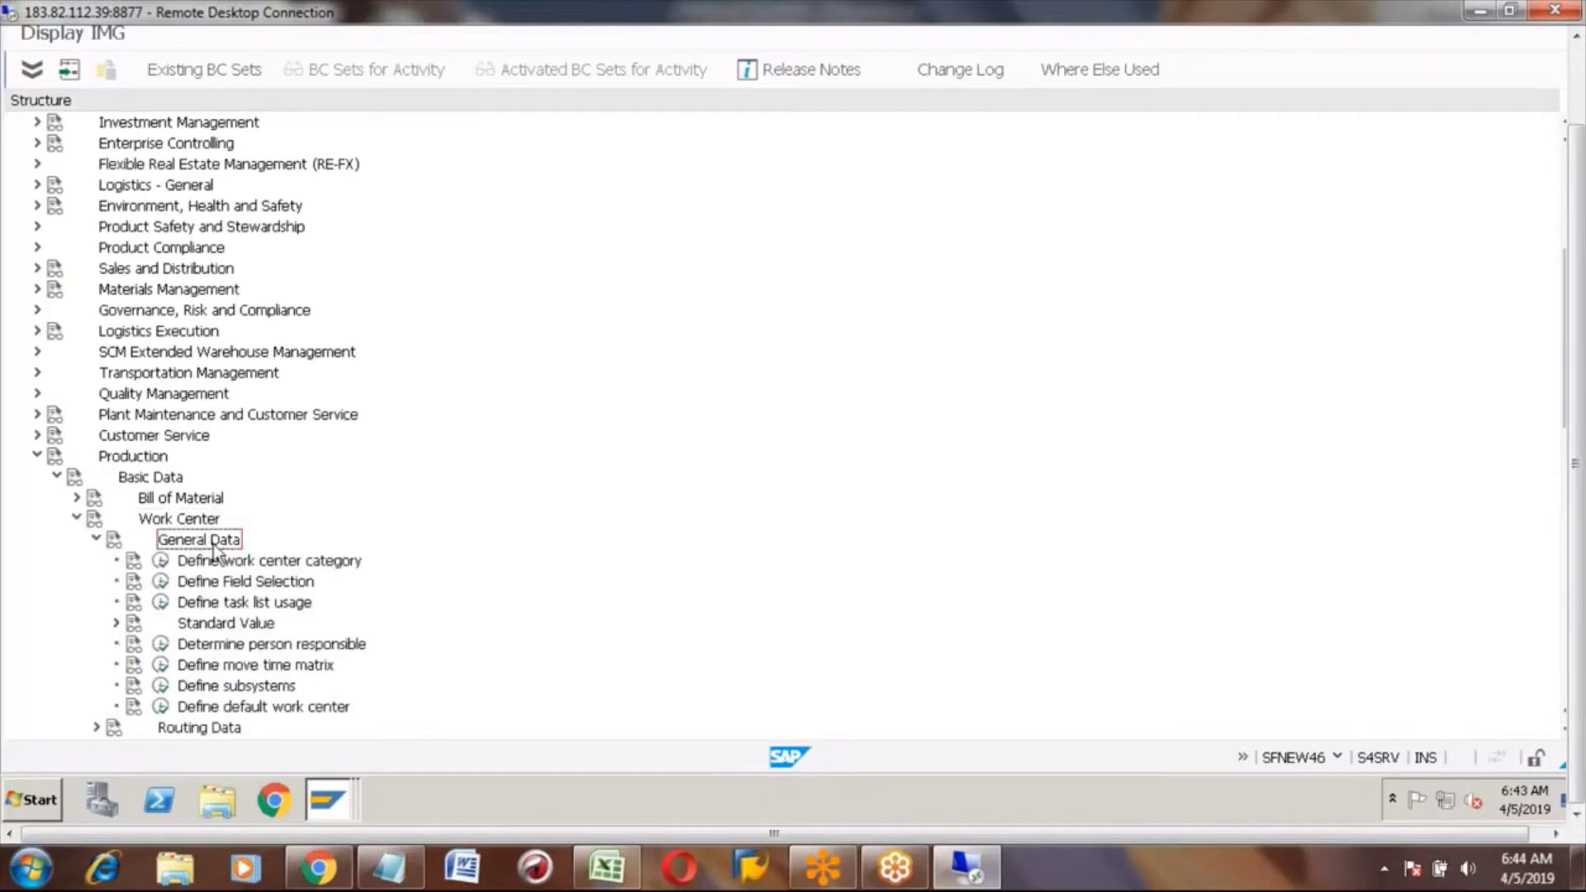
left_click(188, 628)
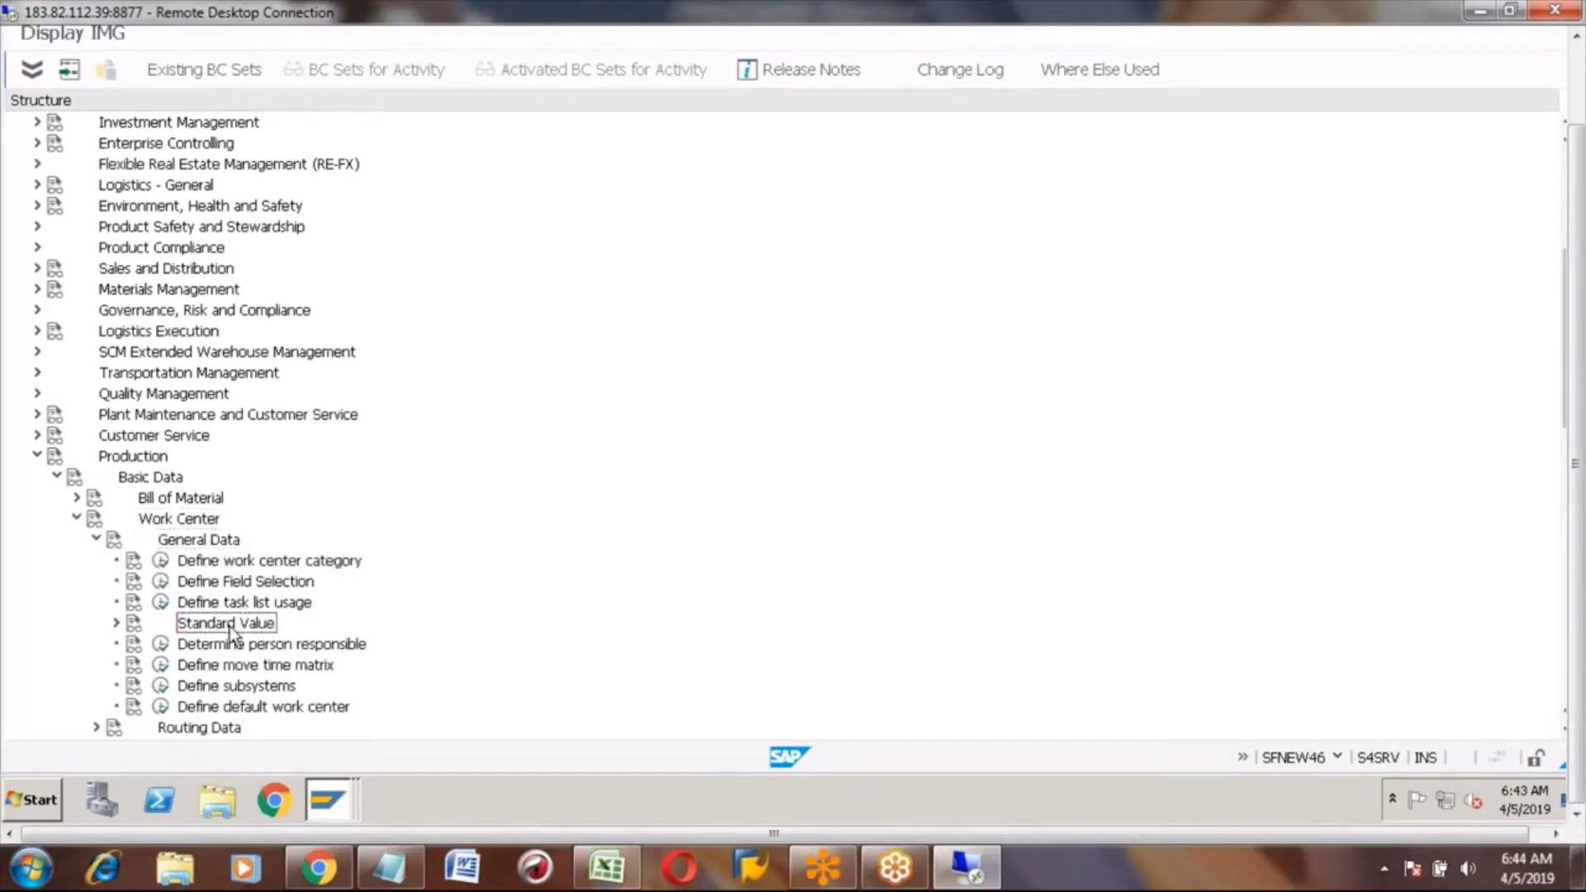
left_click(117, 623)
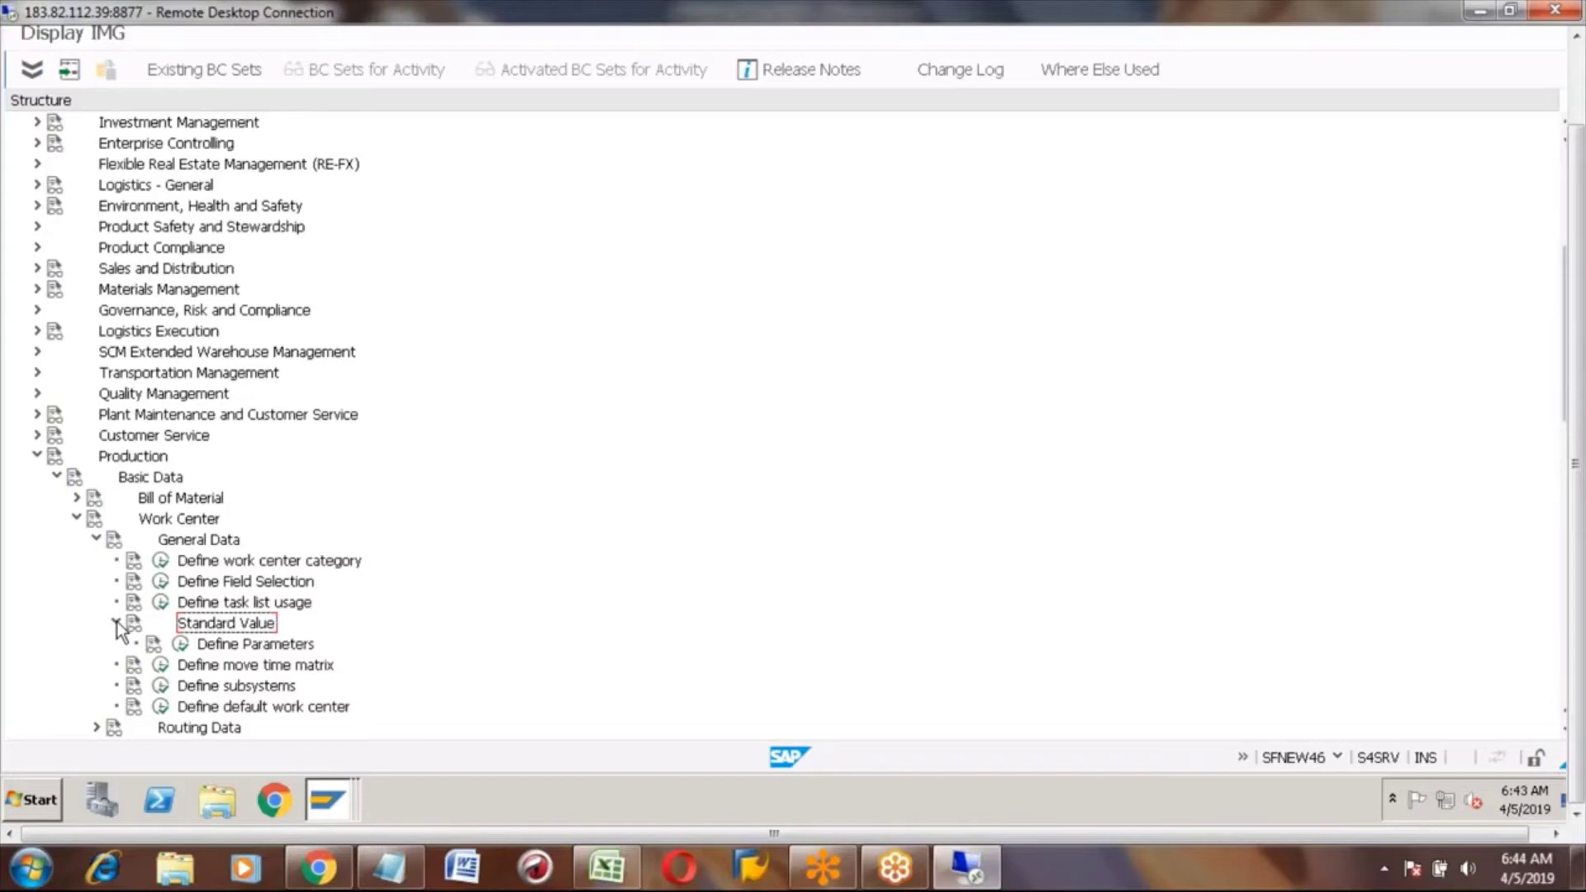
left_click(239, 665)
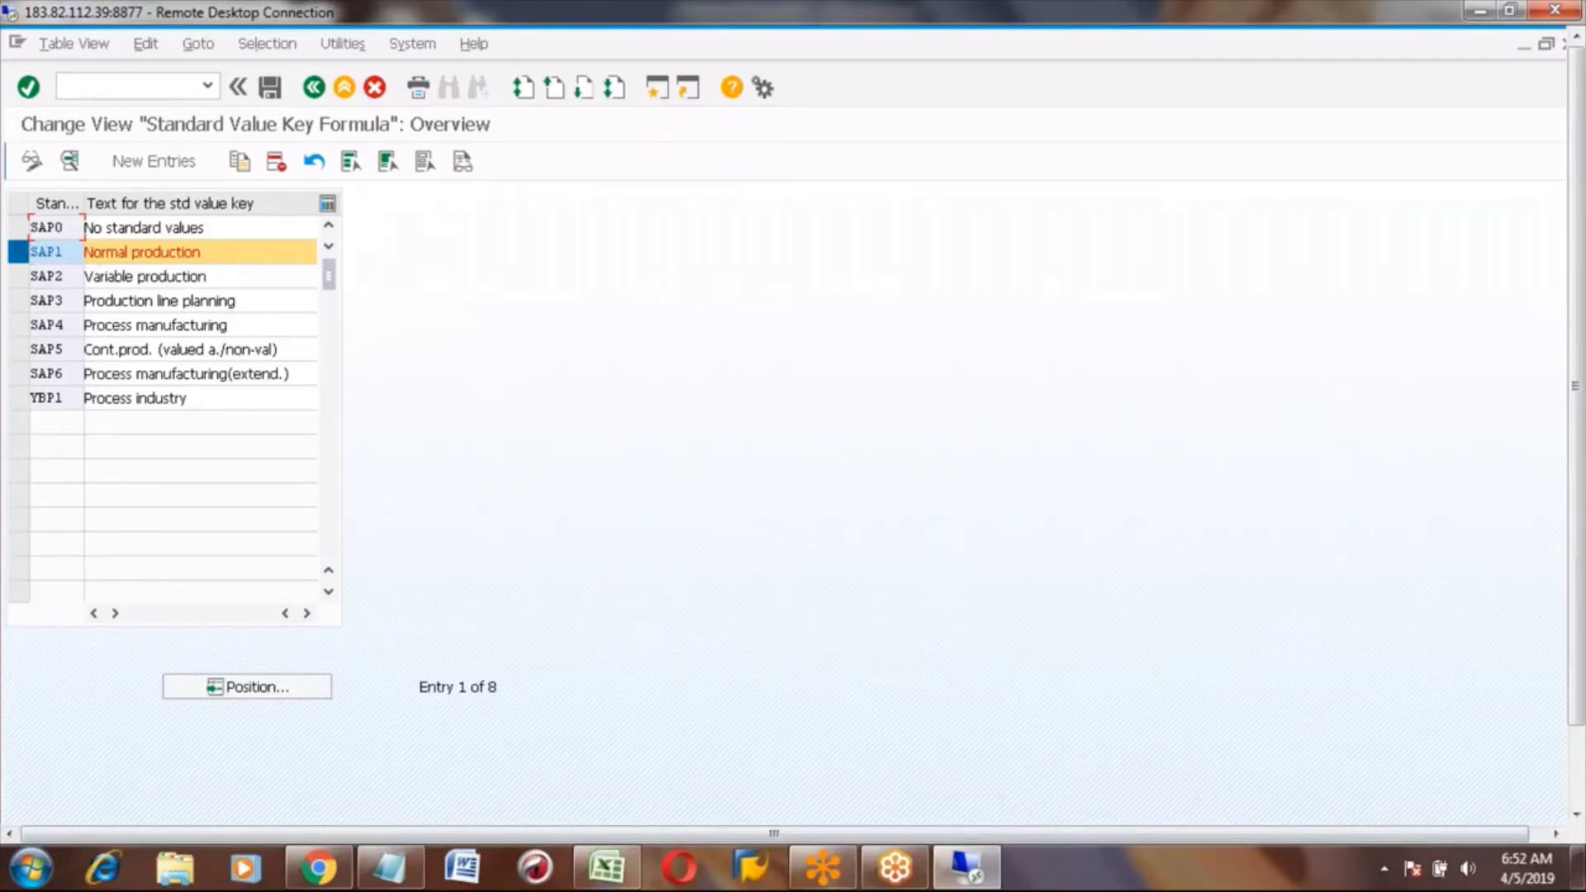
Copy standard value key SAP1 to a new key ZSA1 with the description "Normal production-honda".
left_click(240, 166)
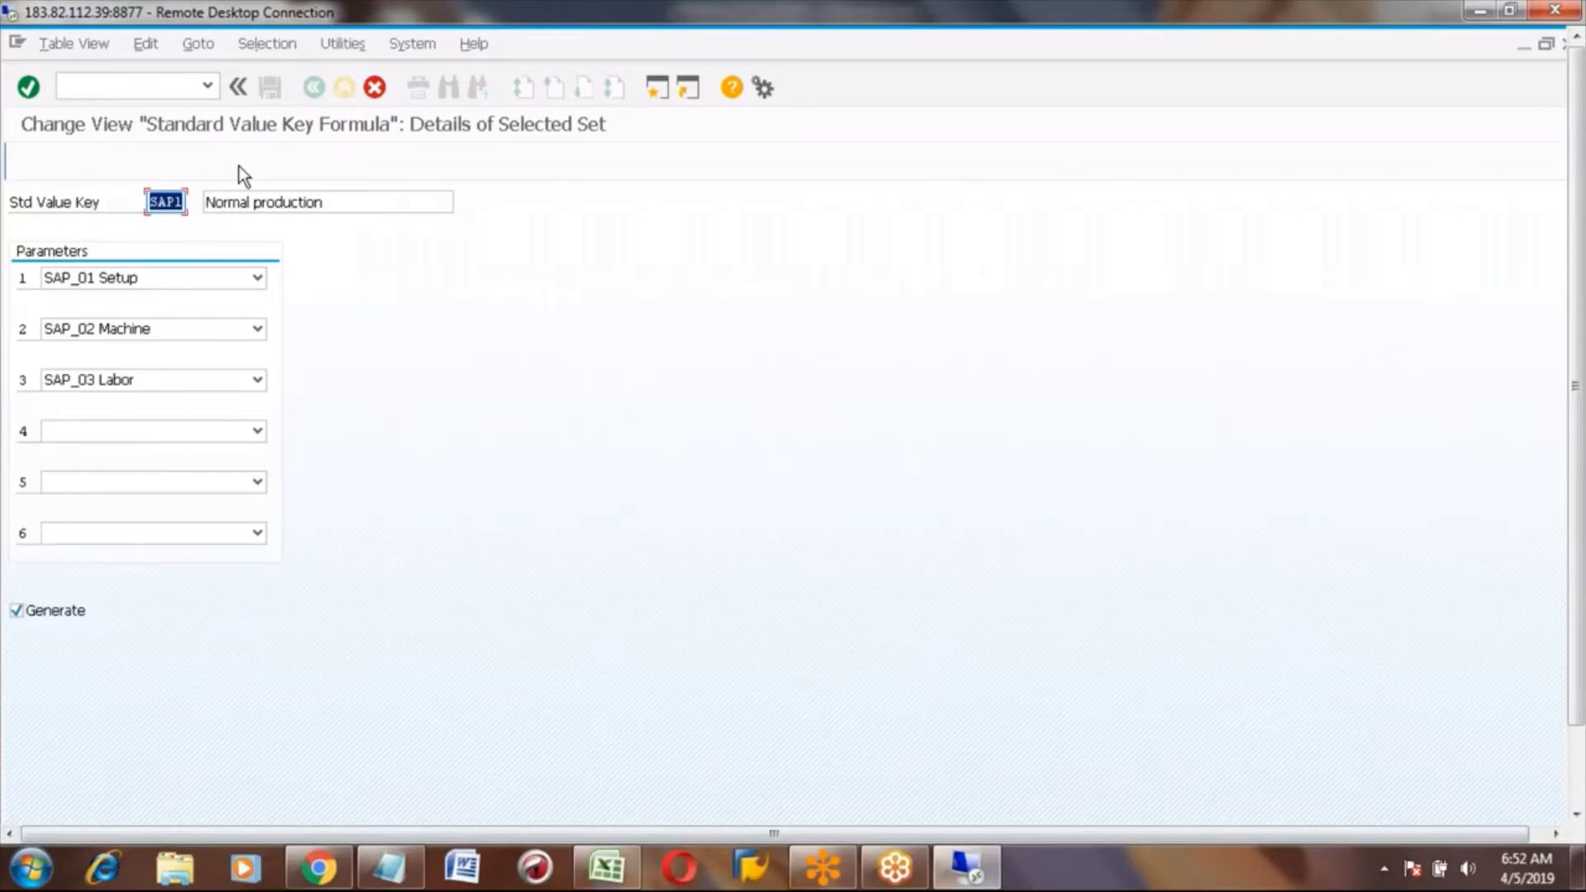
type("Z")
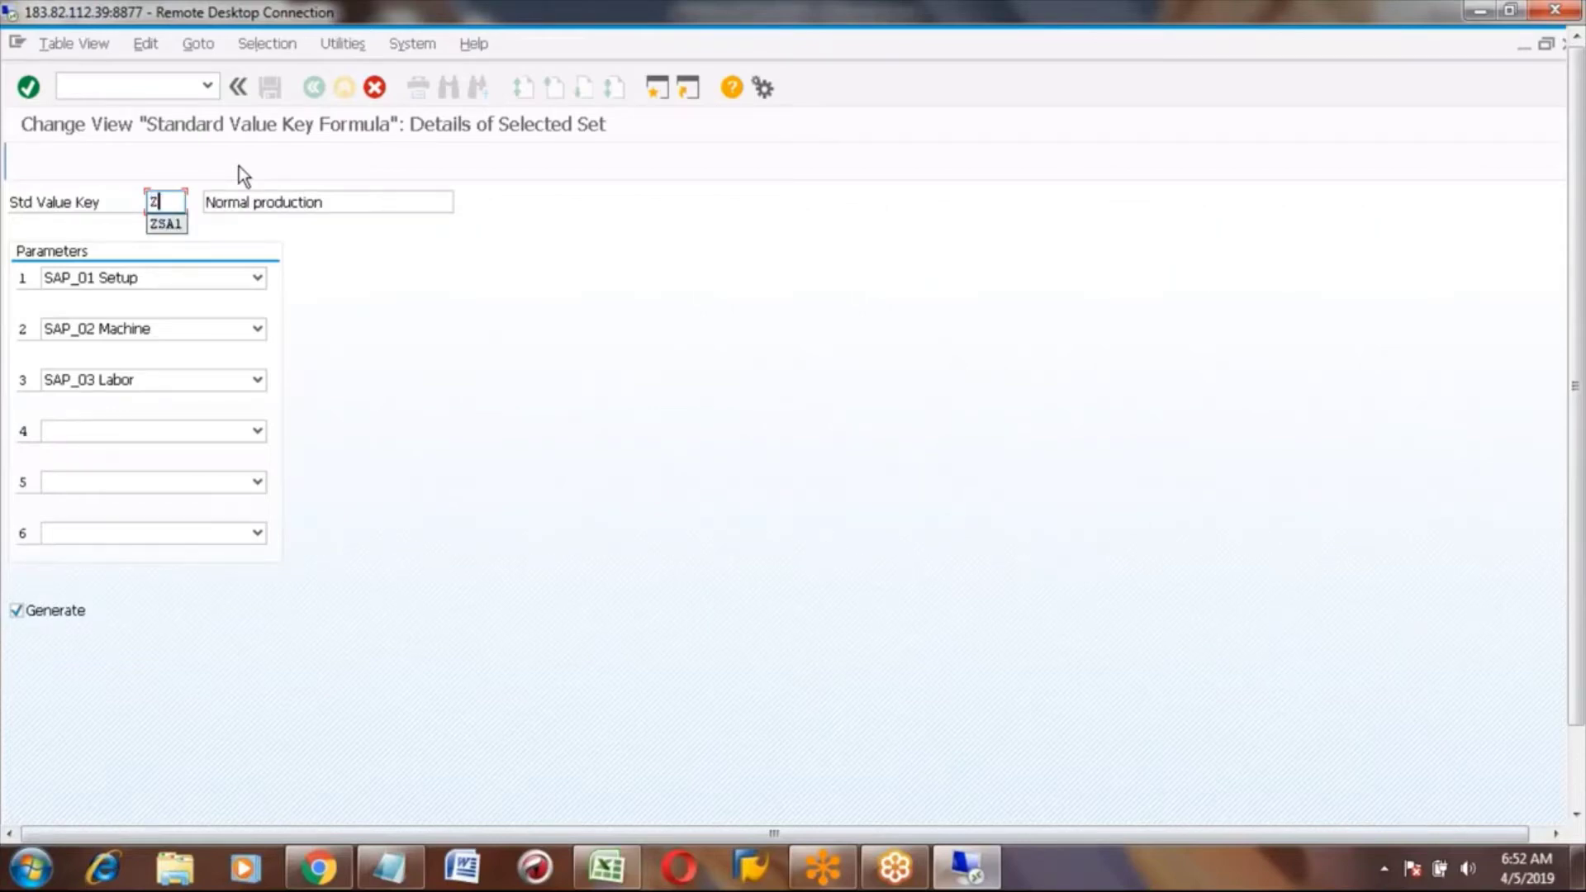
key("Tab")
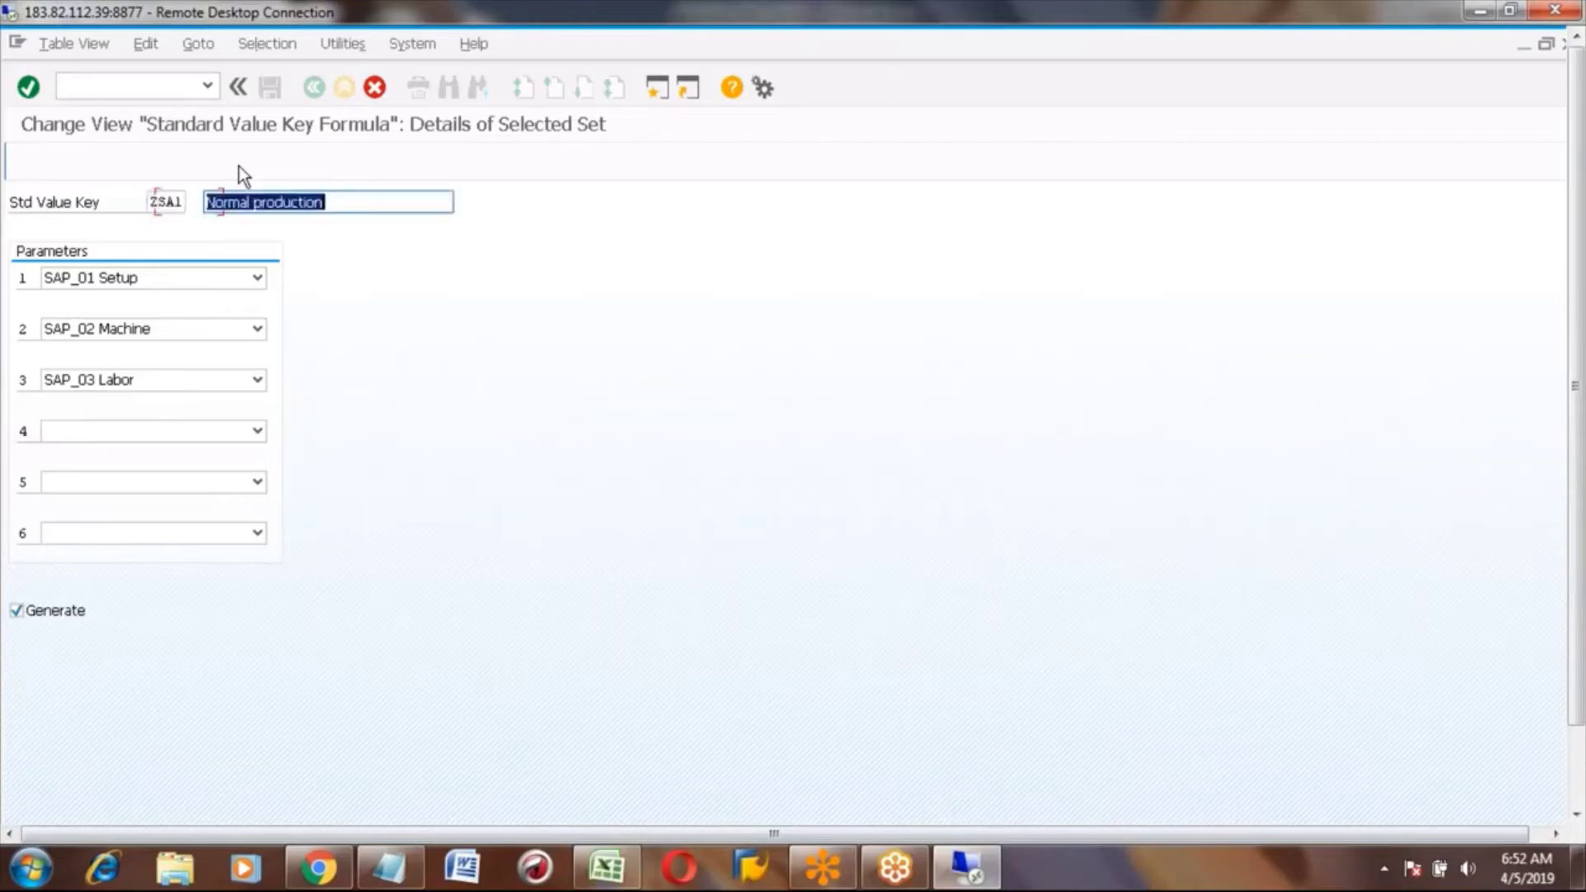
left_click(335, 201)
type("-")
type("hand")
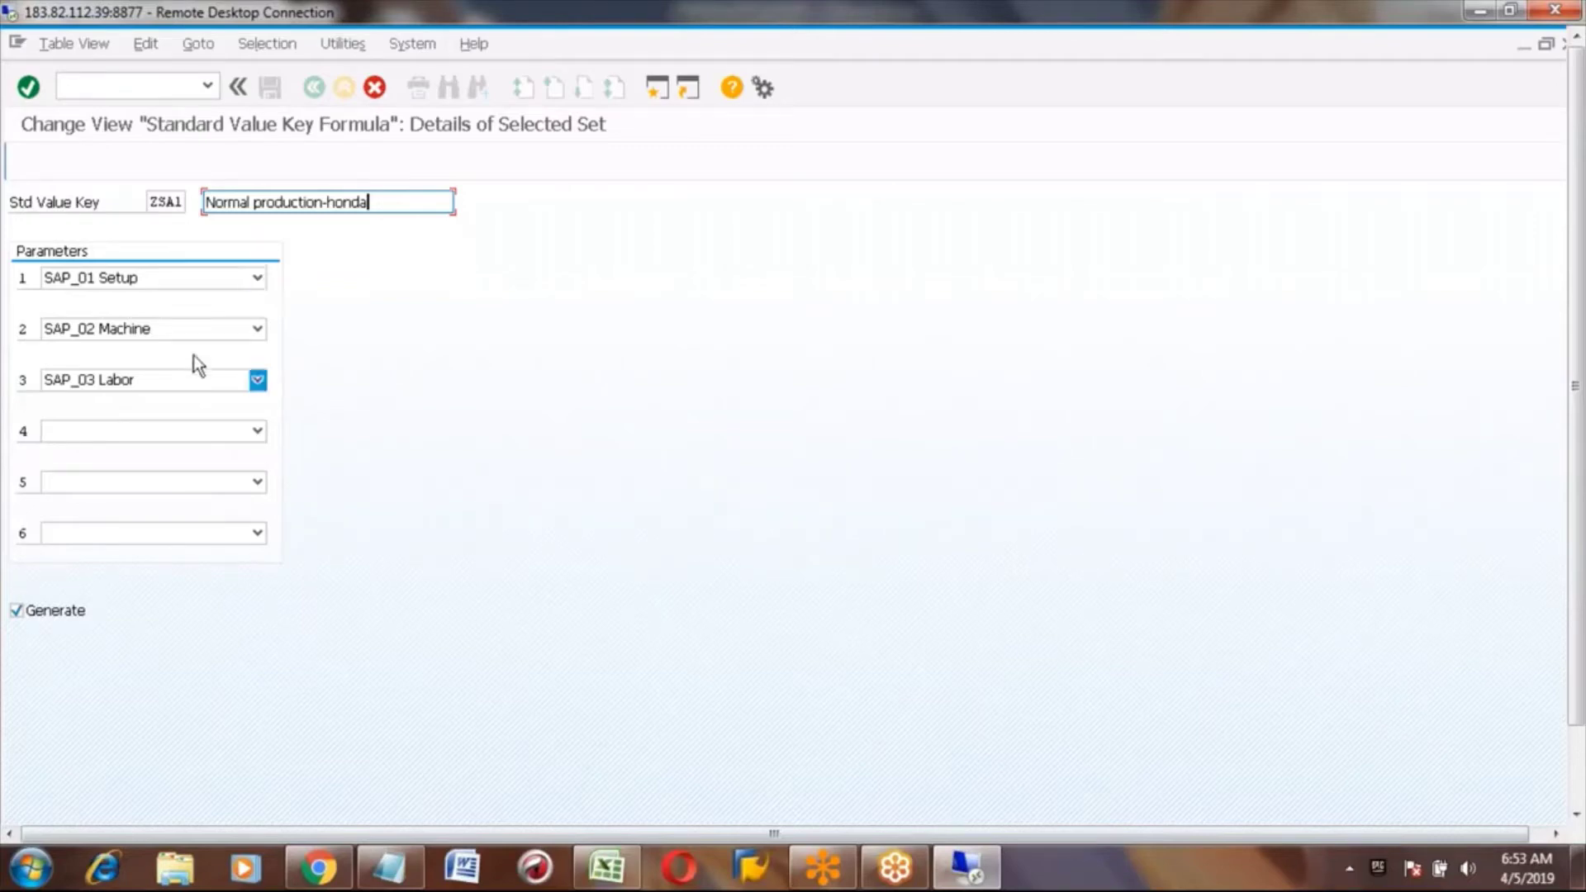
Set ZSA1's parameters to SAP_02 Machine and SAP_03 Labor only, leaving the third parameter empty, and apply the new entry.
left_click(257, 278)
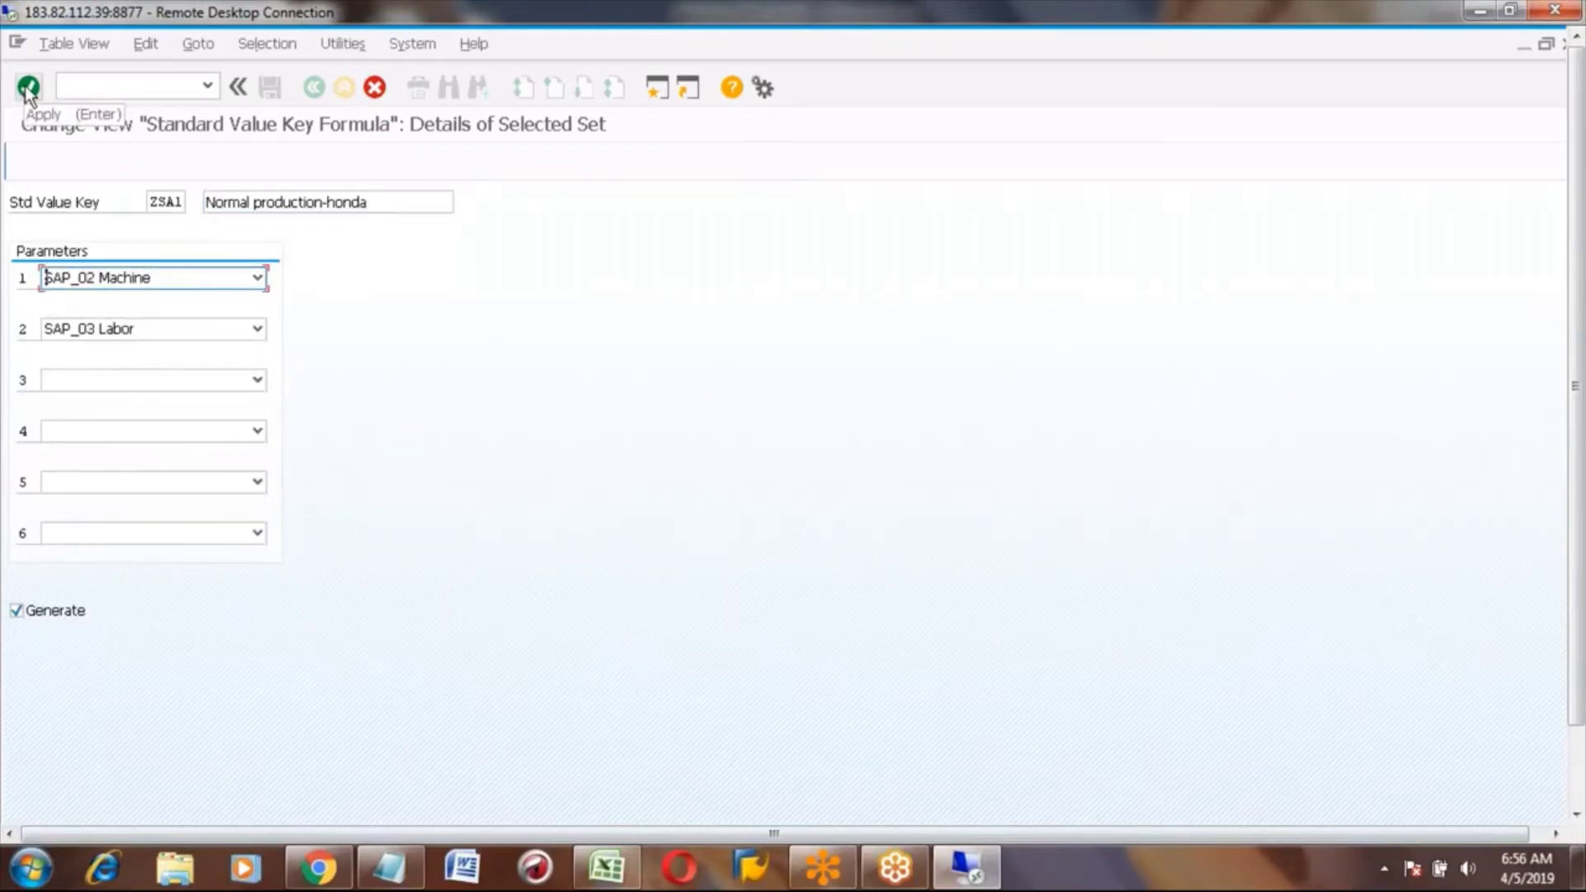
left_click(28, 87)
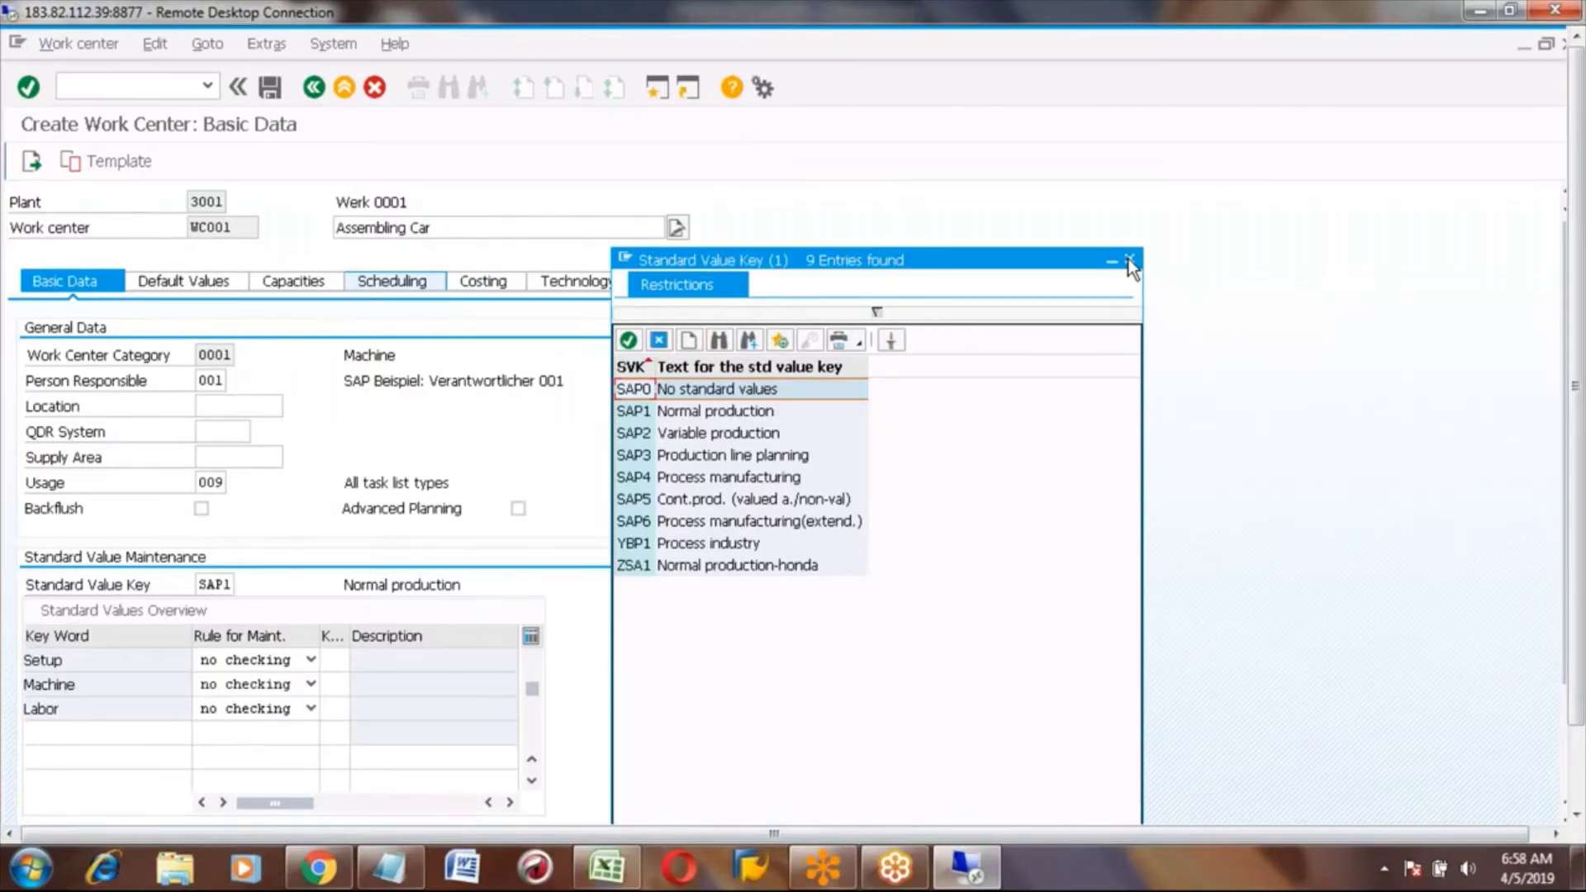
Assign standard value key ZSA1 to work center WC001 and check its key words in the standard values overview.
double_click(633, 565)
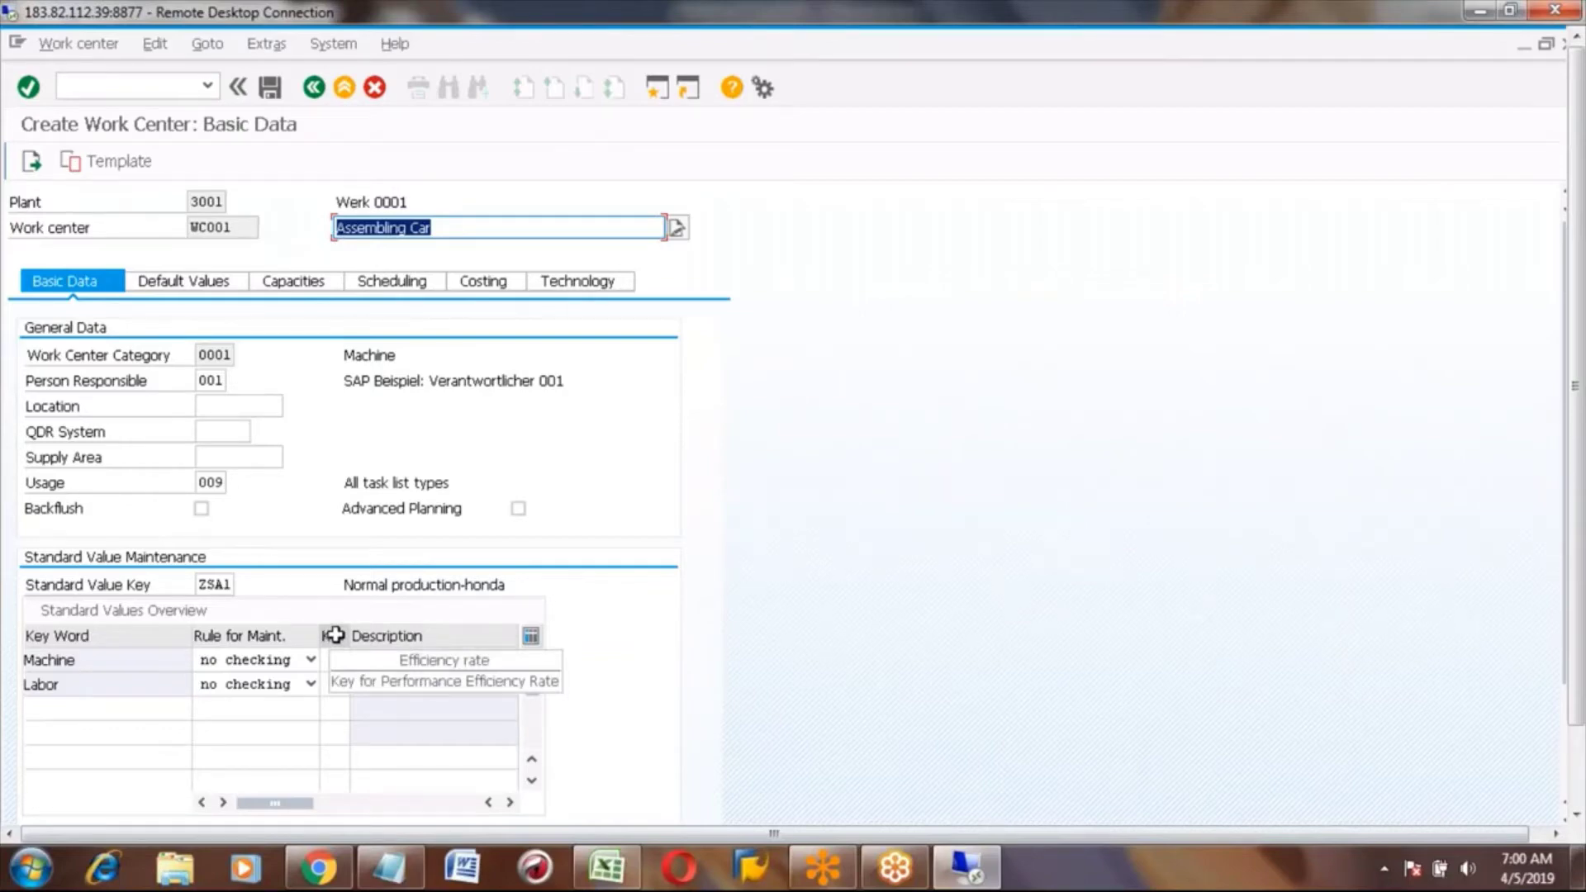
left_click(105, 662)
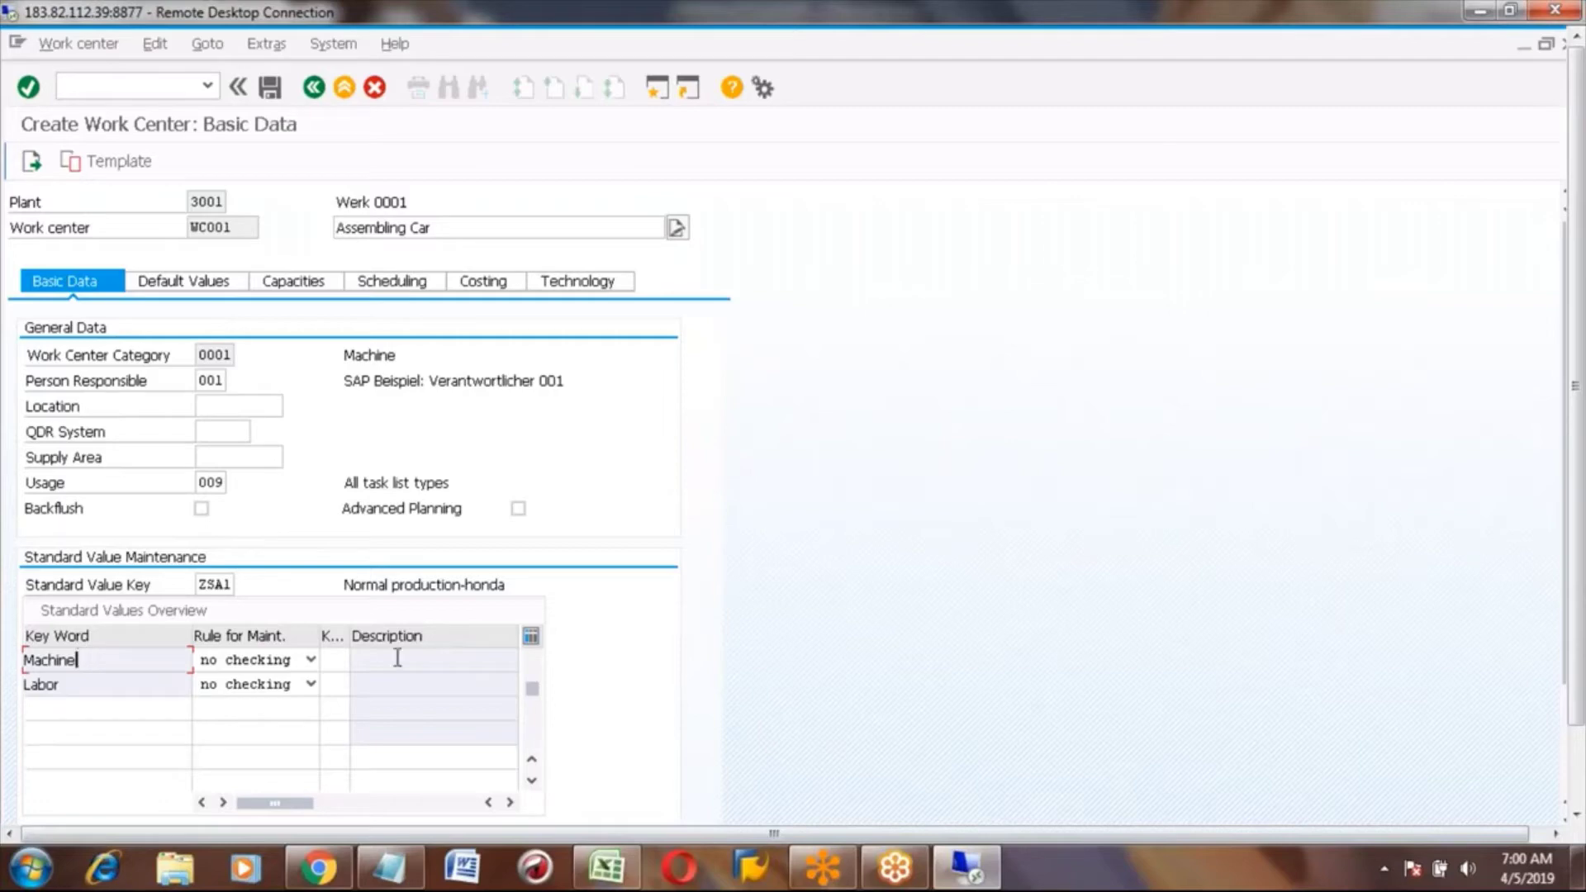
left_click(333, 663)
left_click(358, 661)
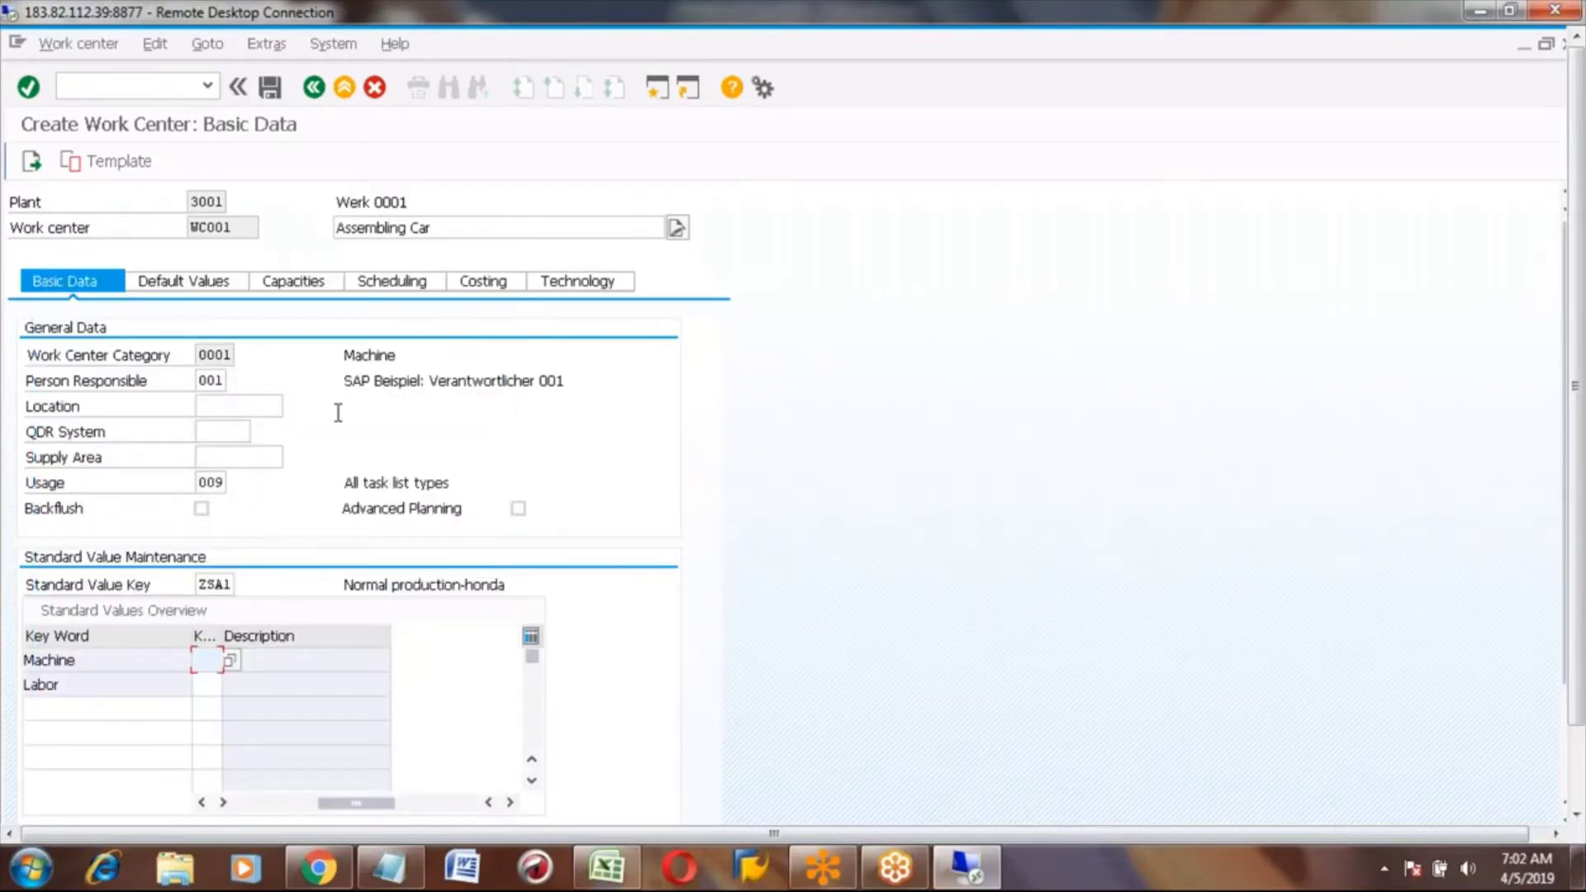
Set the unit of measurement to HR for both the Machine and Labor standard values in the work center's default values.
left_click(177, 283)
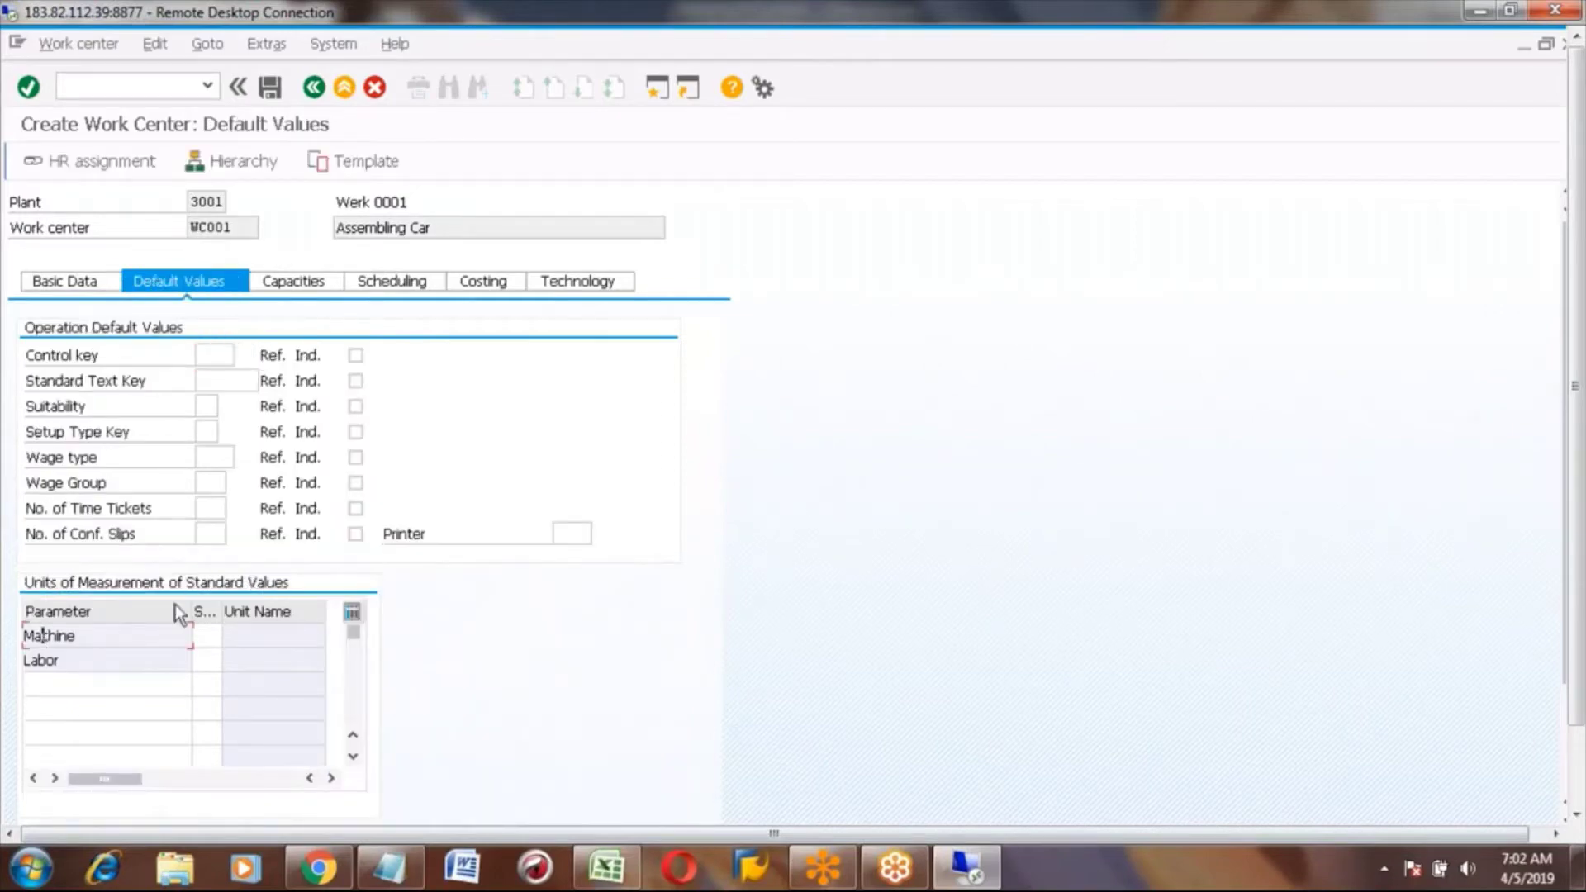
left_click(56, 659)
left_click(44, 632)
left_click(59, 663)
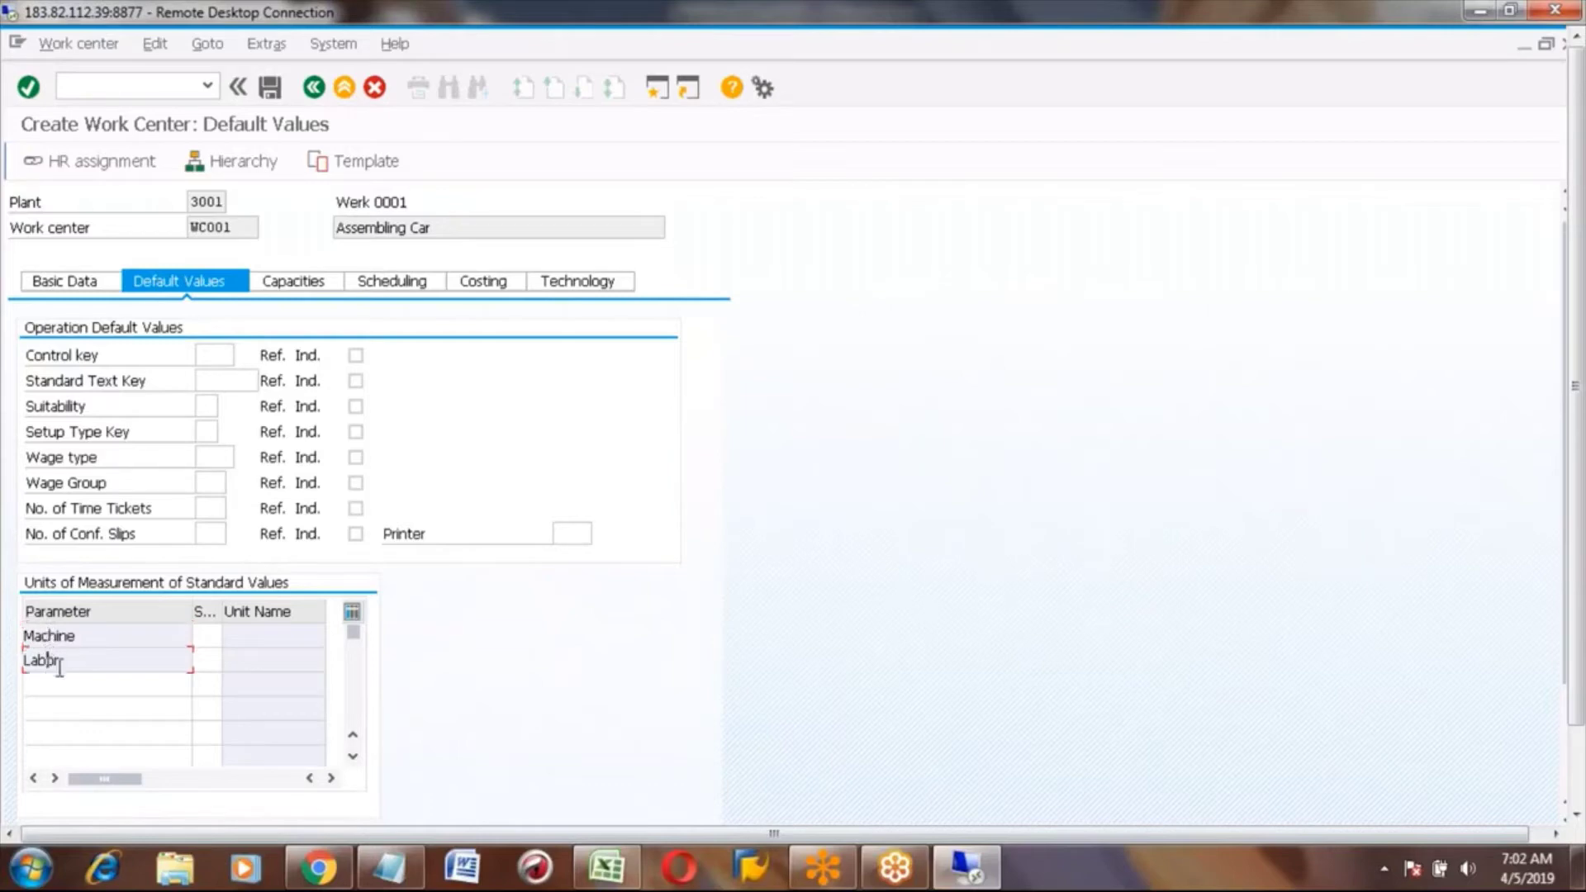
left_click(210, 641)
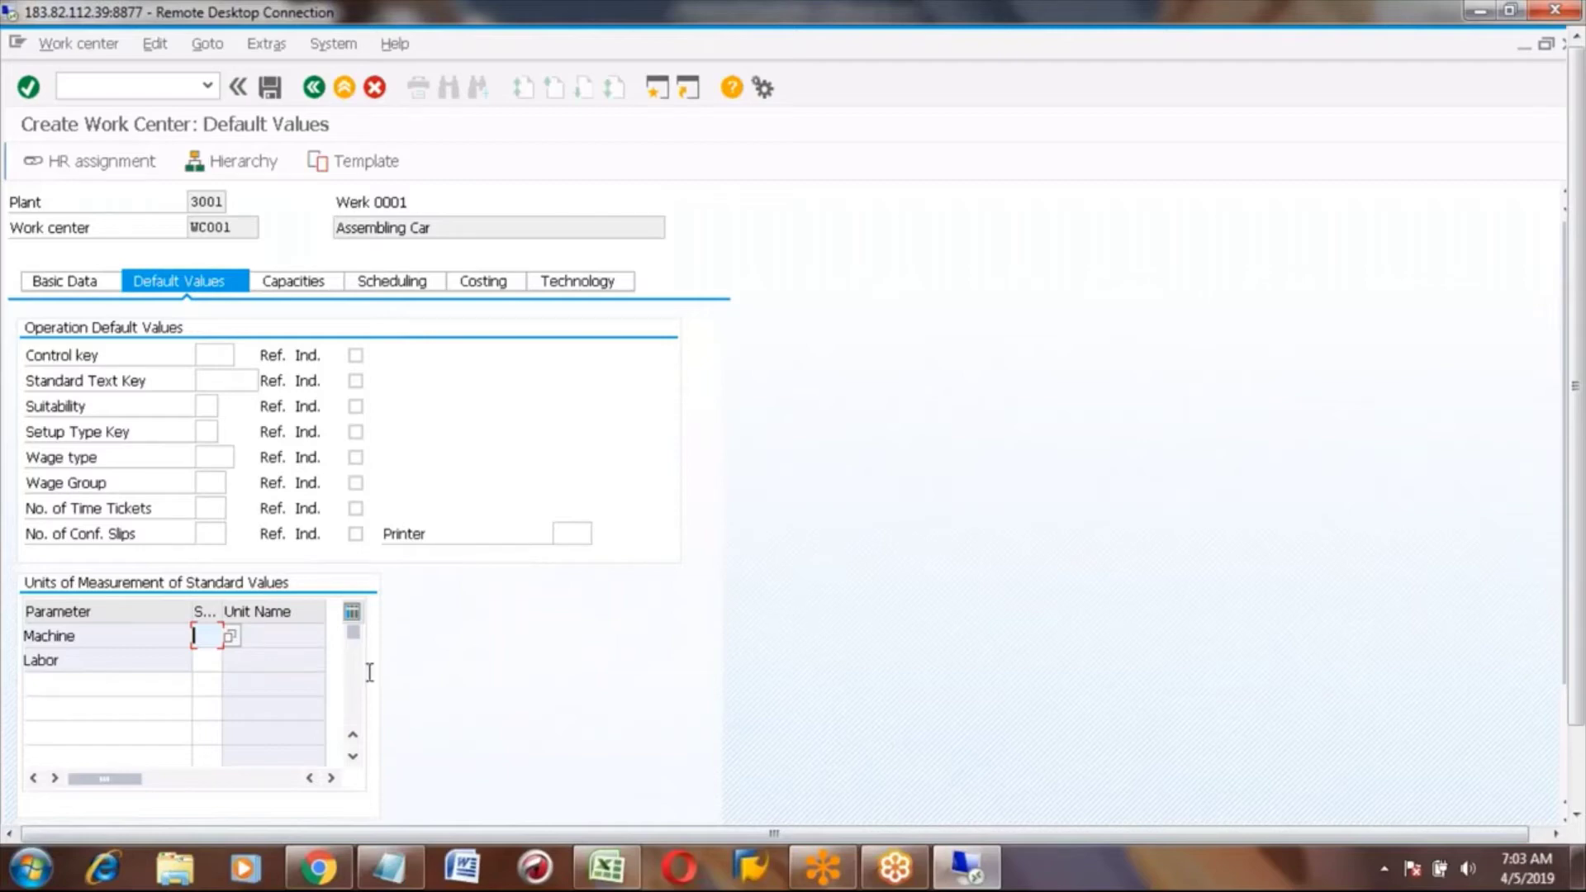
left_click(207, 661)
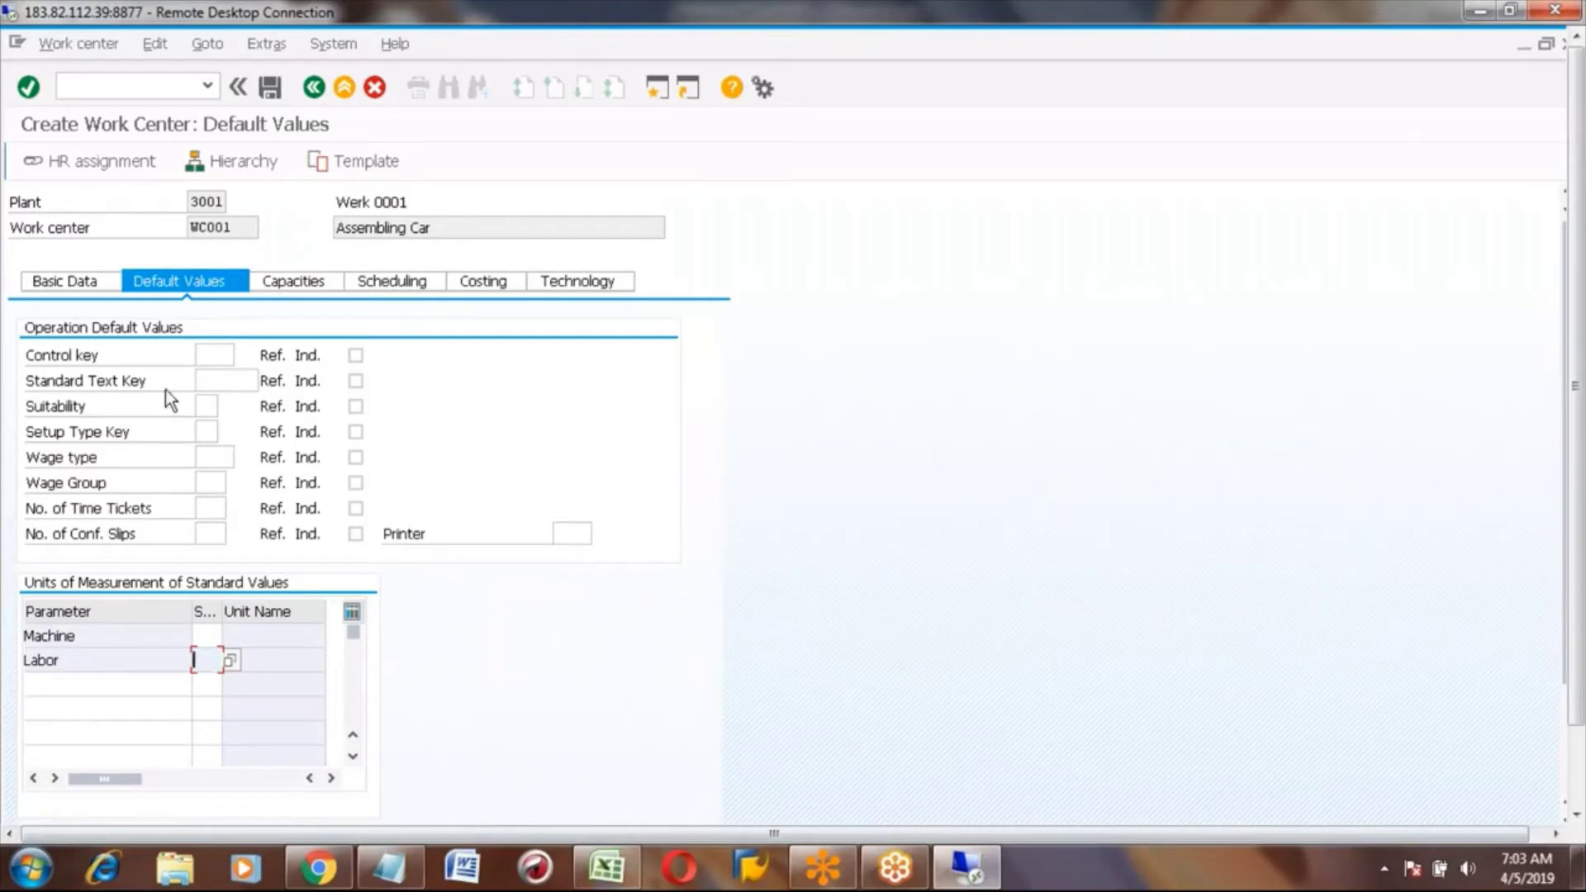
left_click(208, 355)
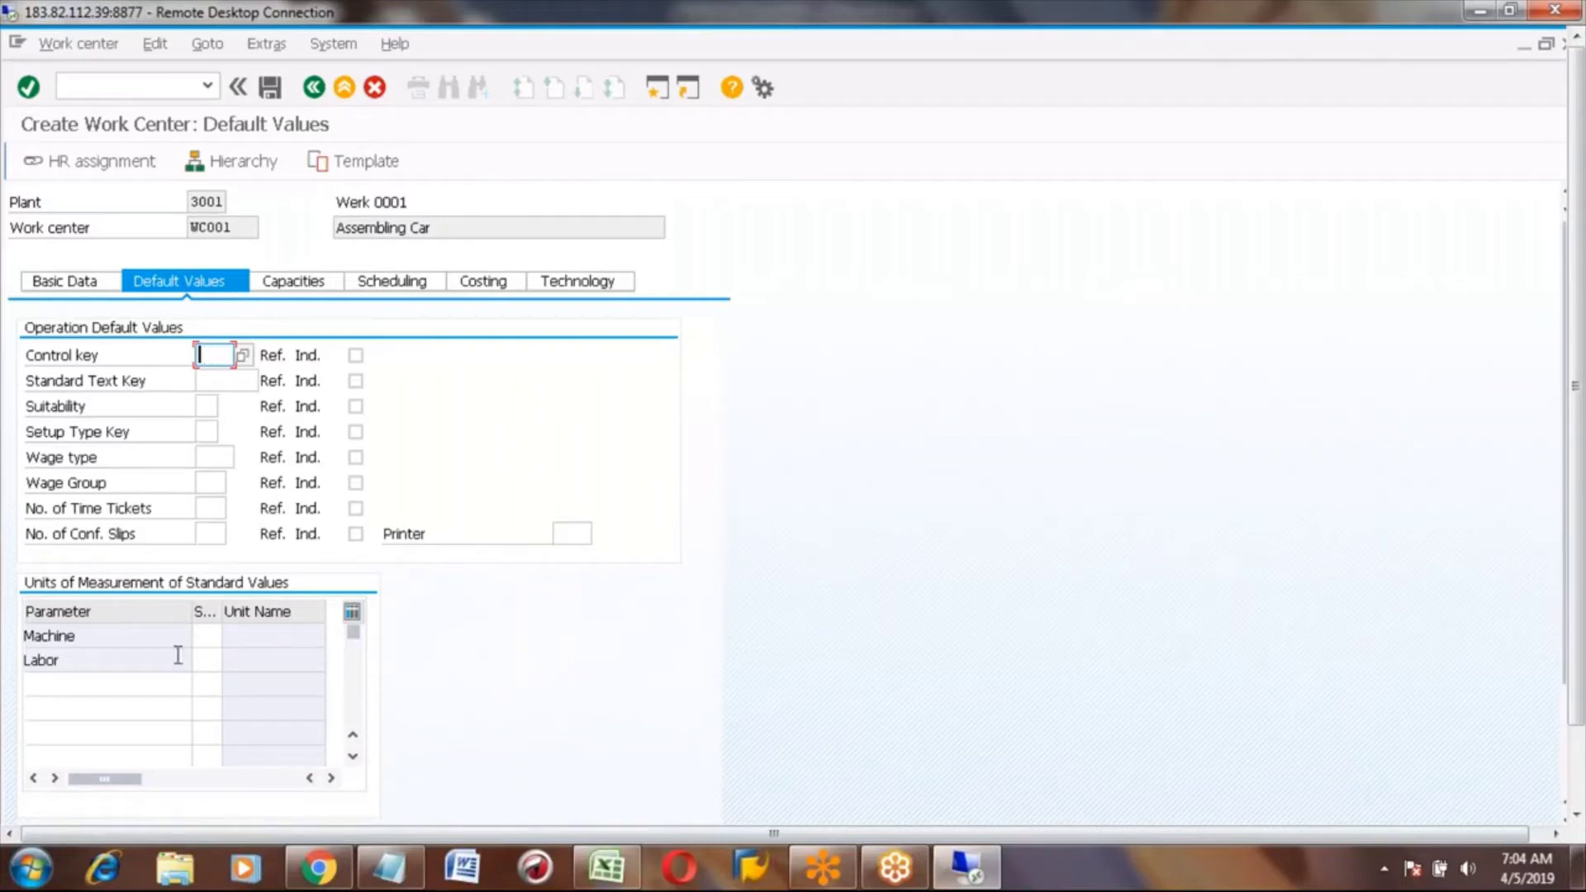
left_click(206, 639)
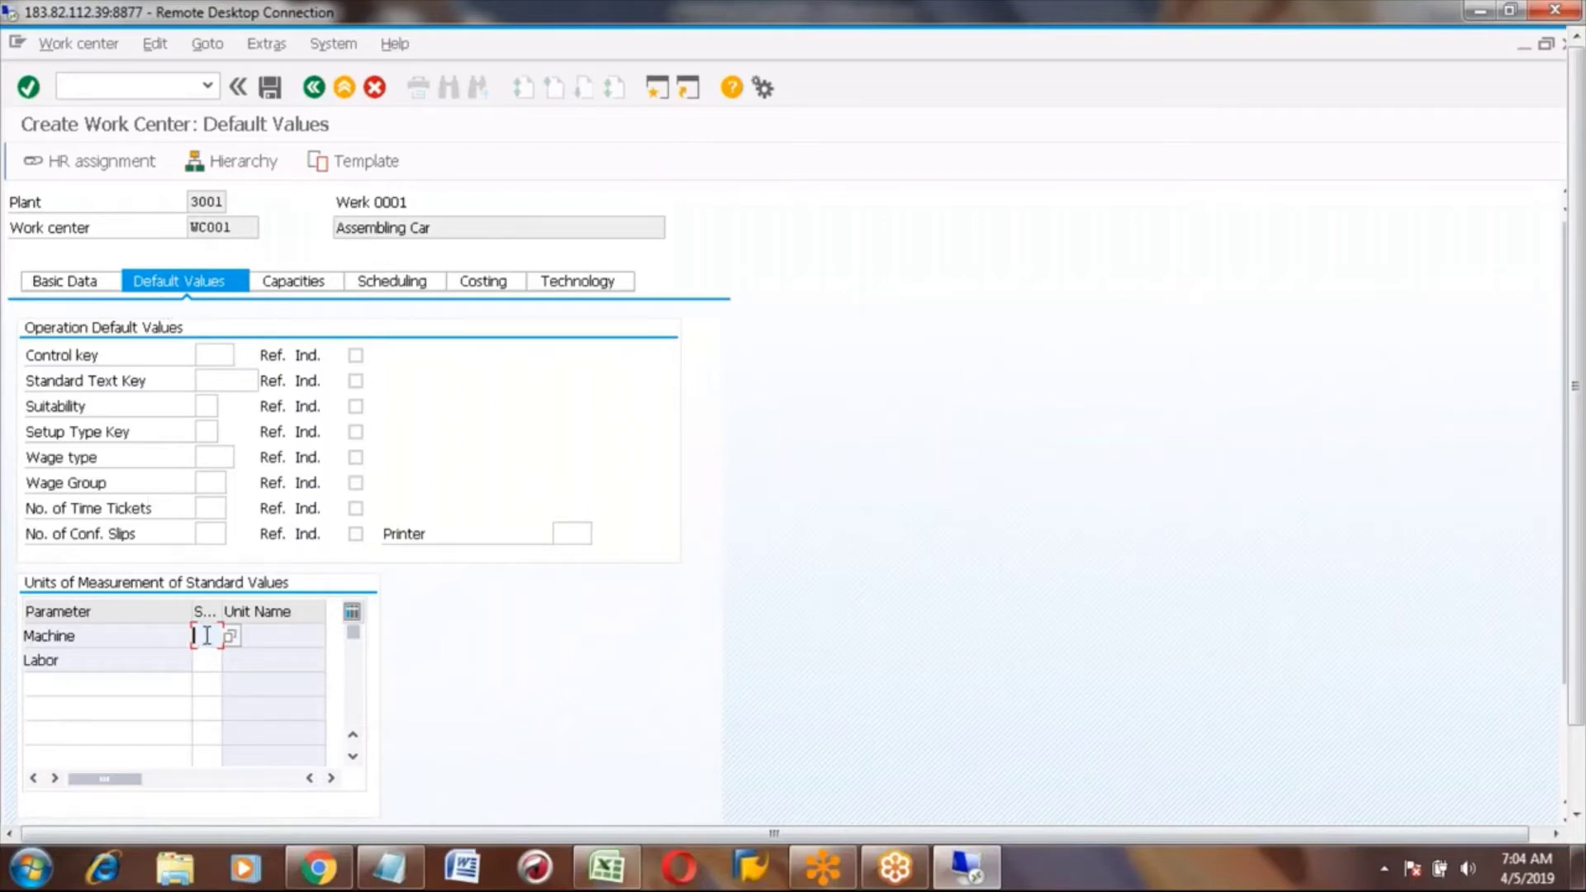
type("HR")
left_click(207, 659)
type("HR")
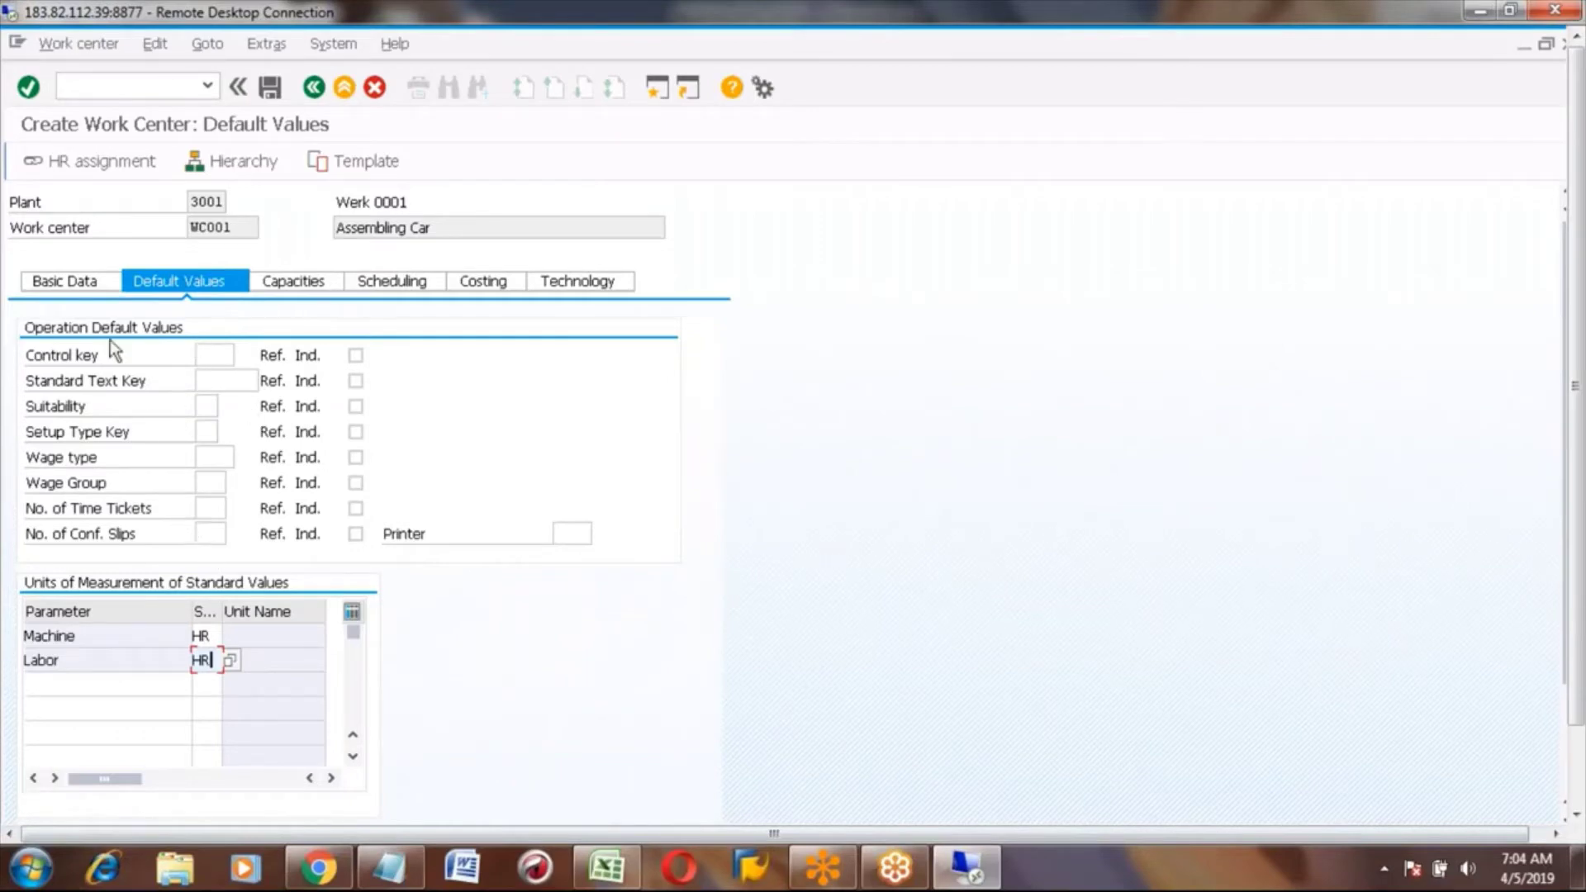
Set the default control key to PP01 (Routing/Ref. op. set - internal proc.) and toggle its reference indicator on and off.
left_click(211, 353)
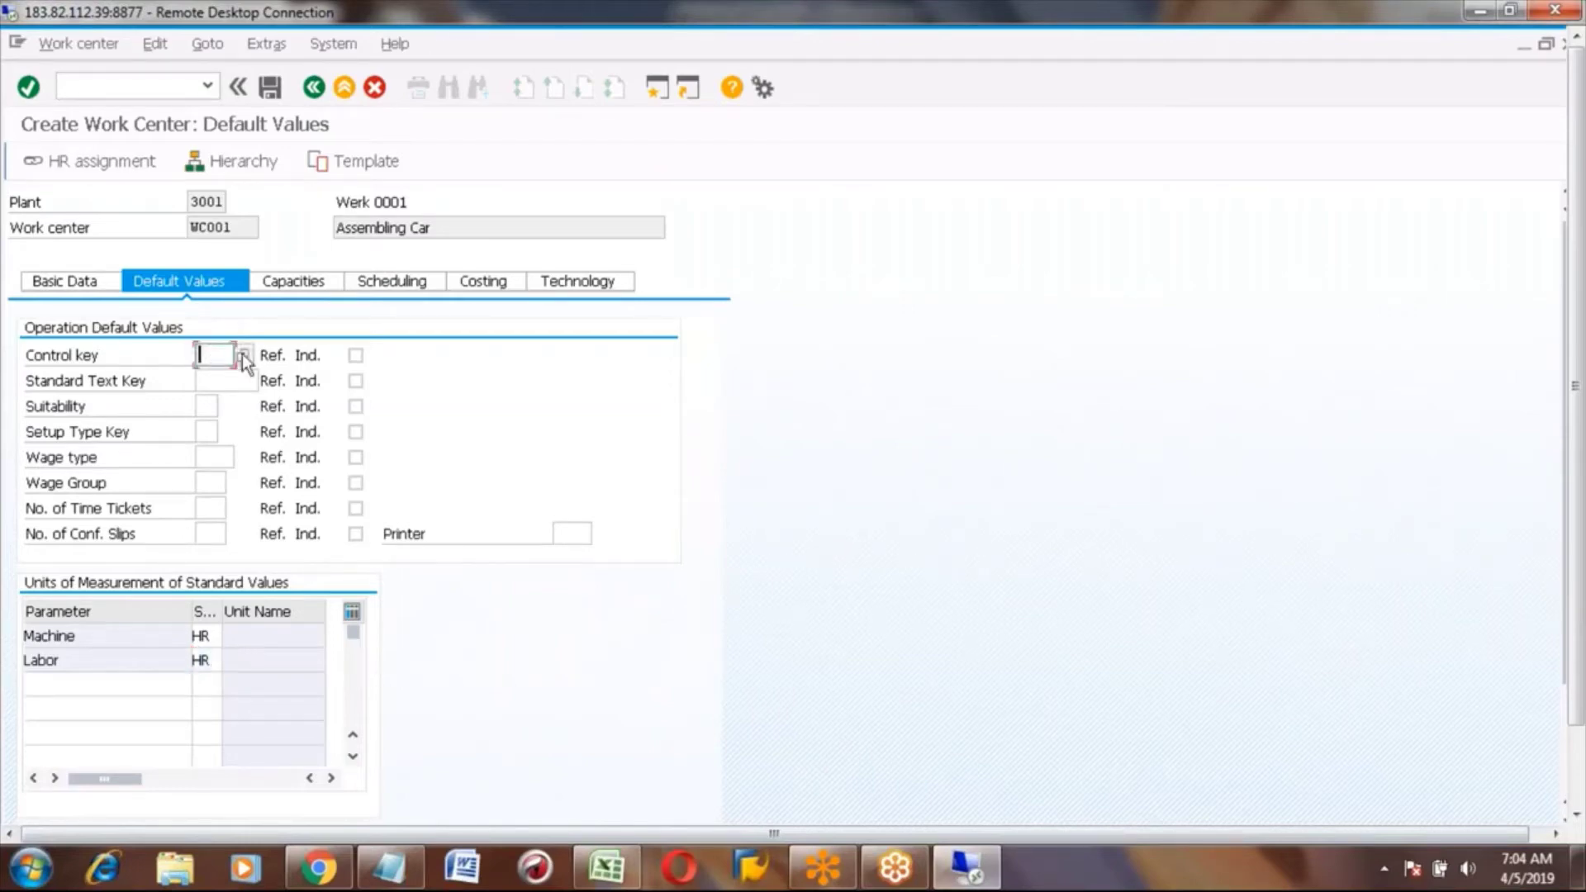
left_click(244, 356)
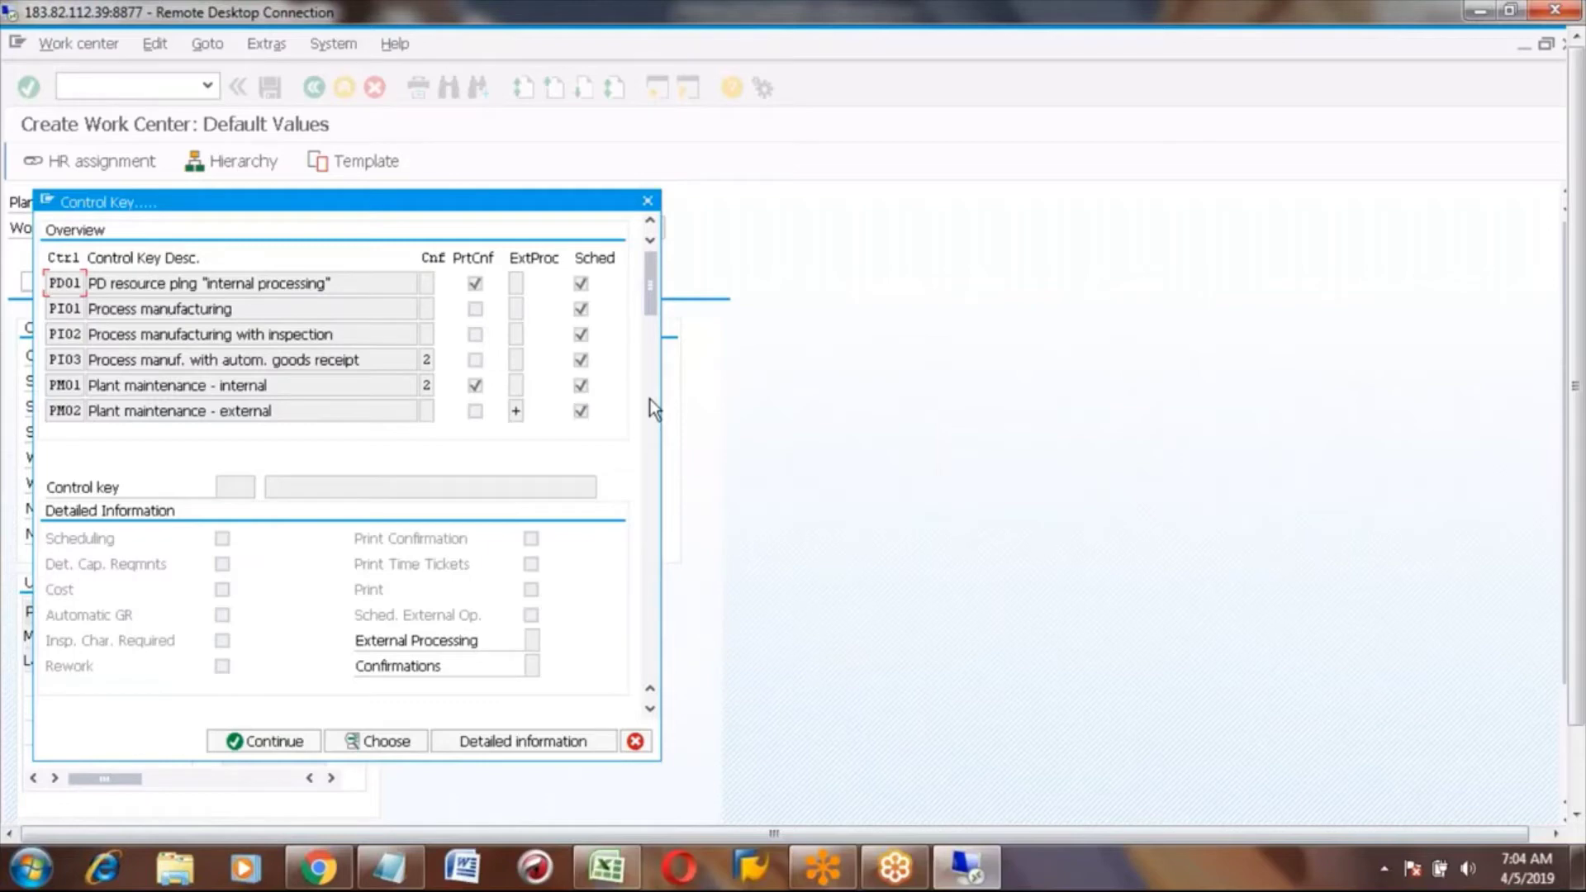
left_click(651, 399)
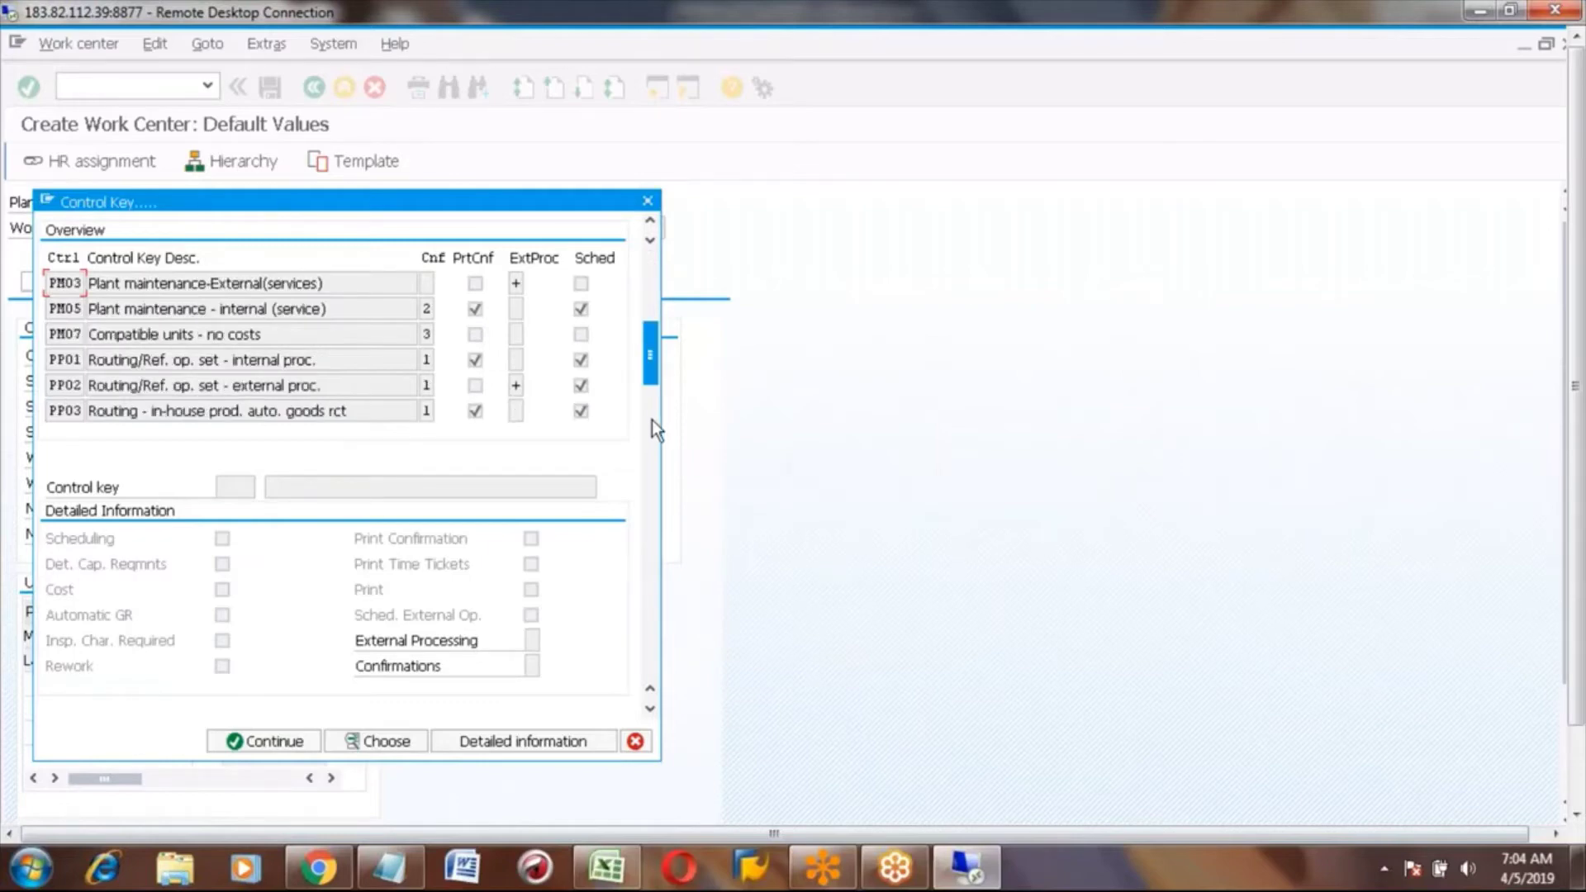
double_click(67, 361)
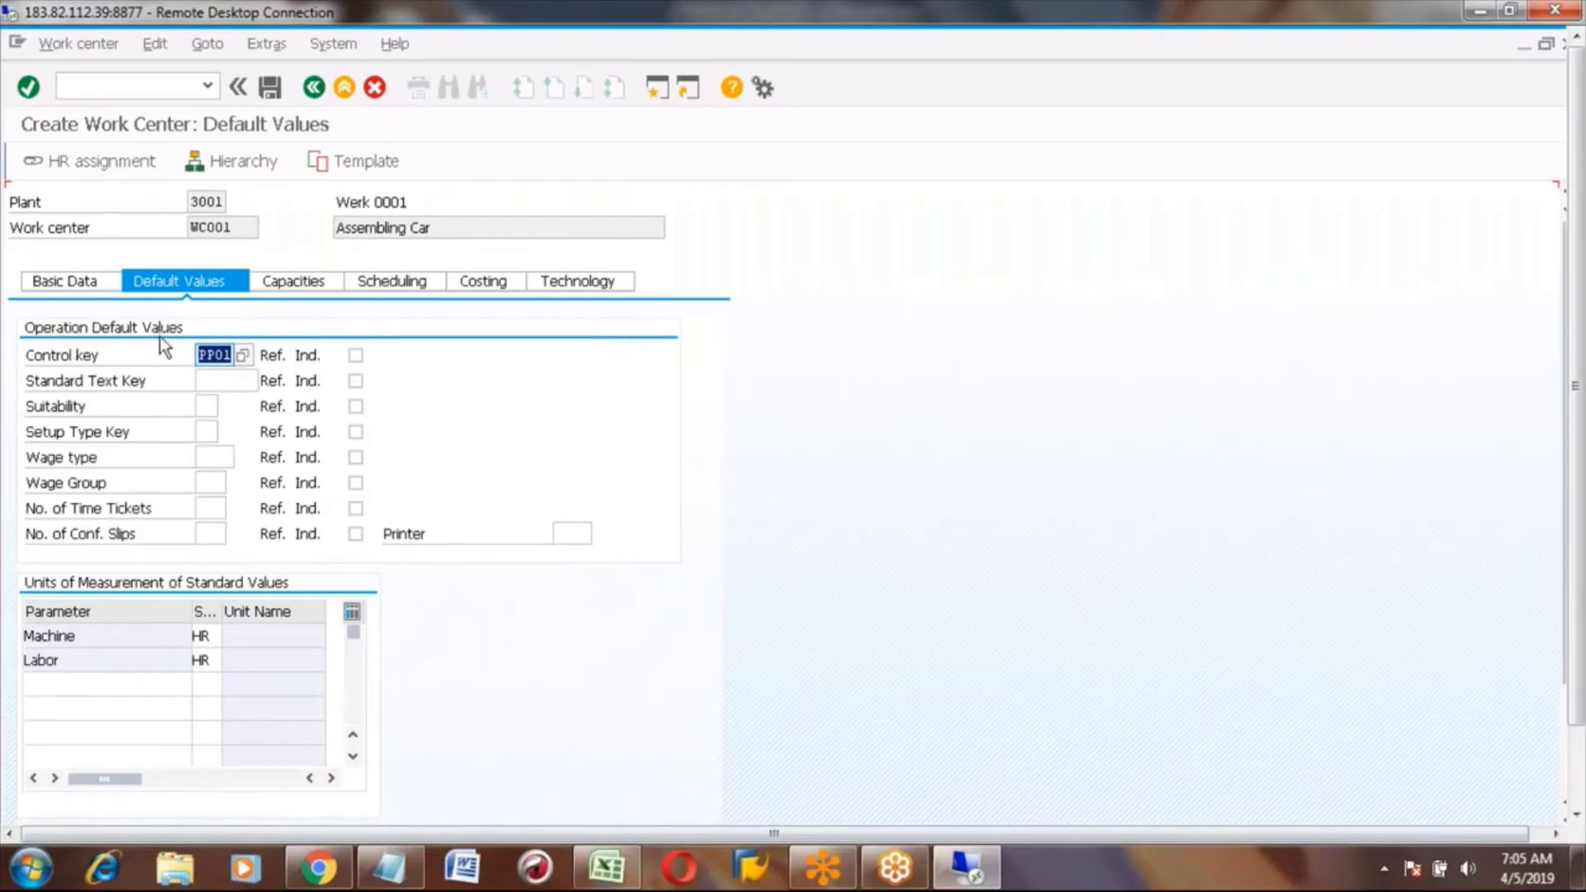
left_click(355, 355)
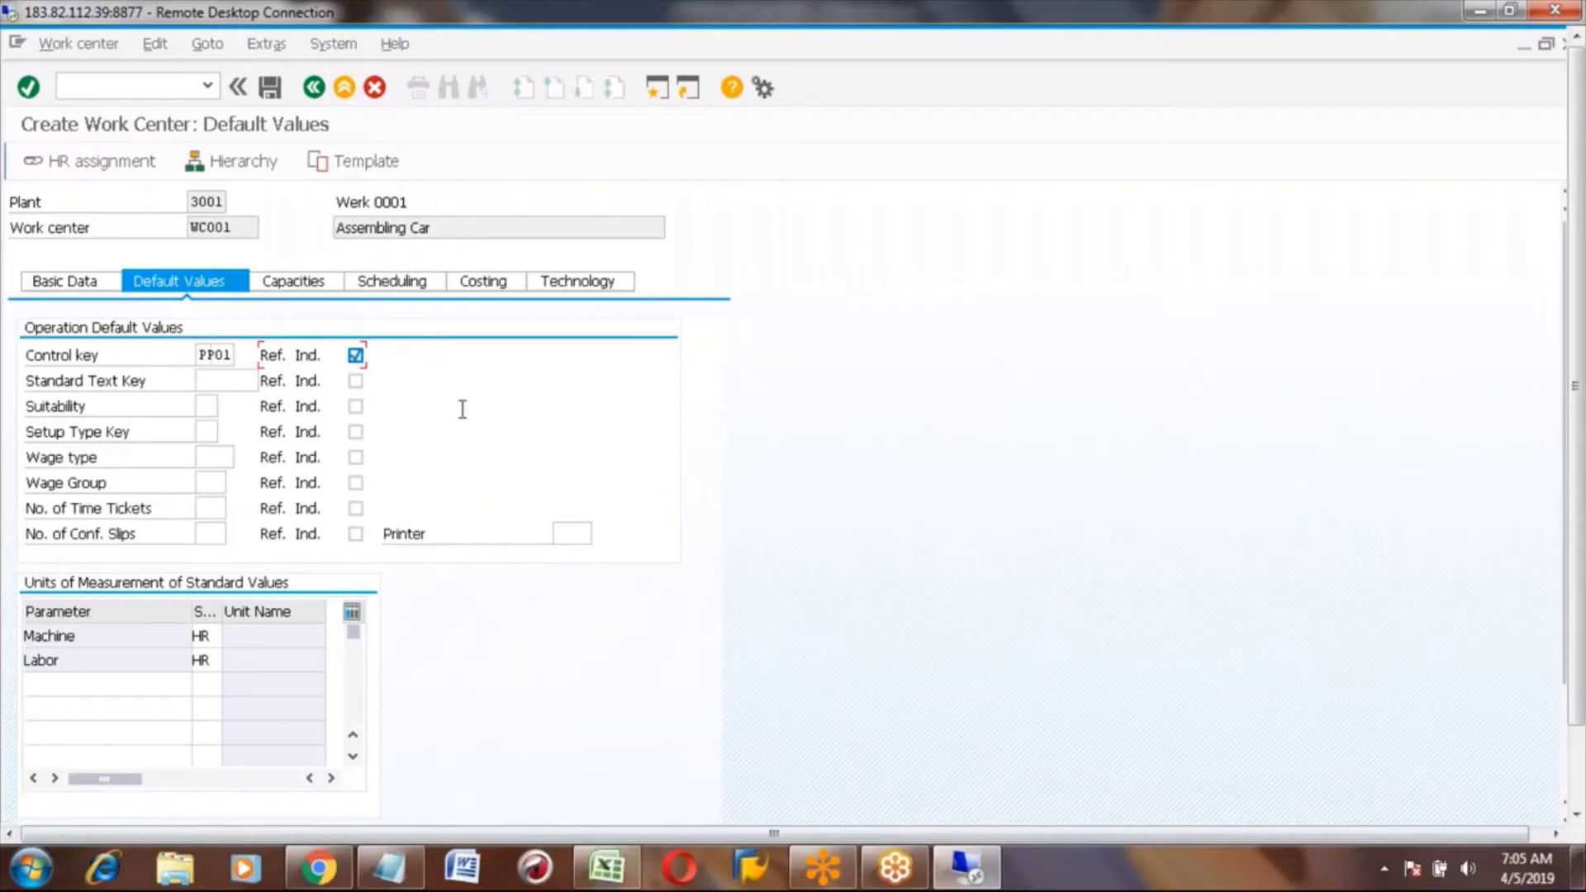
left_click(356, 354)
Set the work center's first capacity category to 001 and open its capacity header data.
left_click(300, 281)
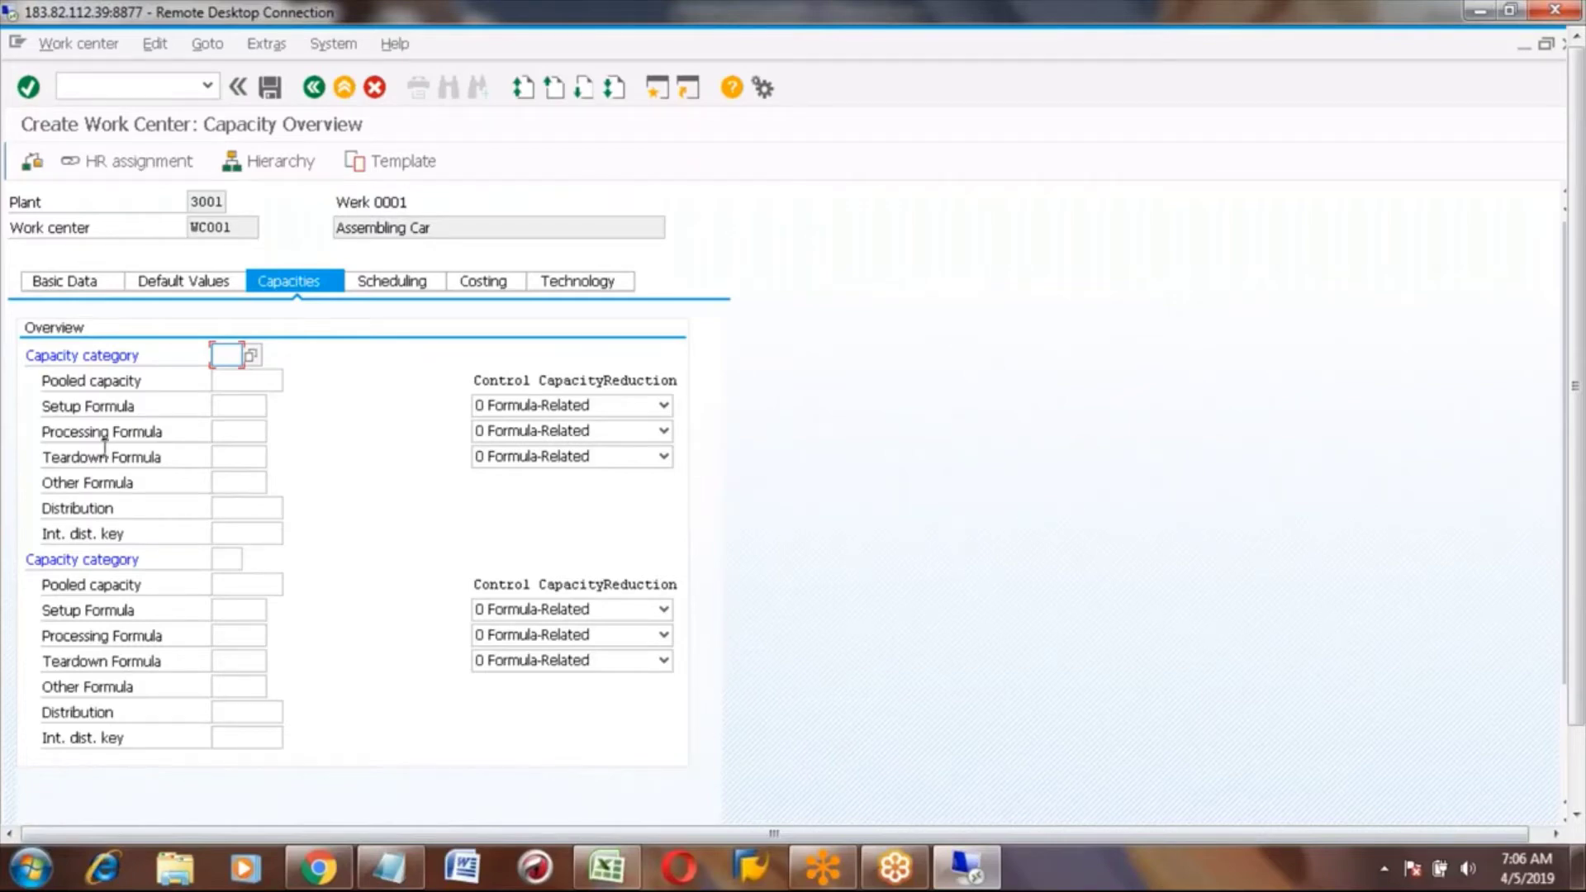
left_click(243, 410)
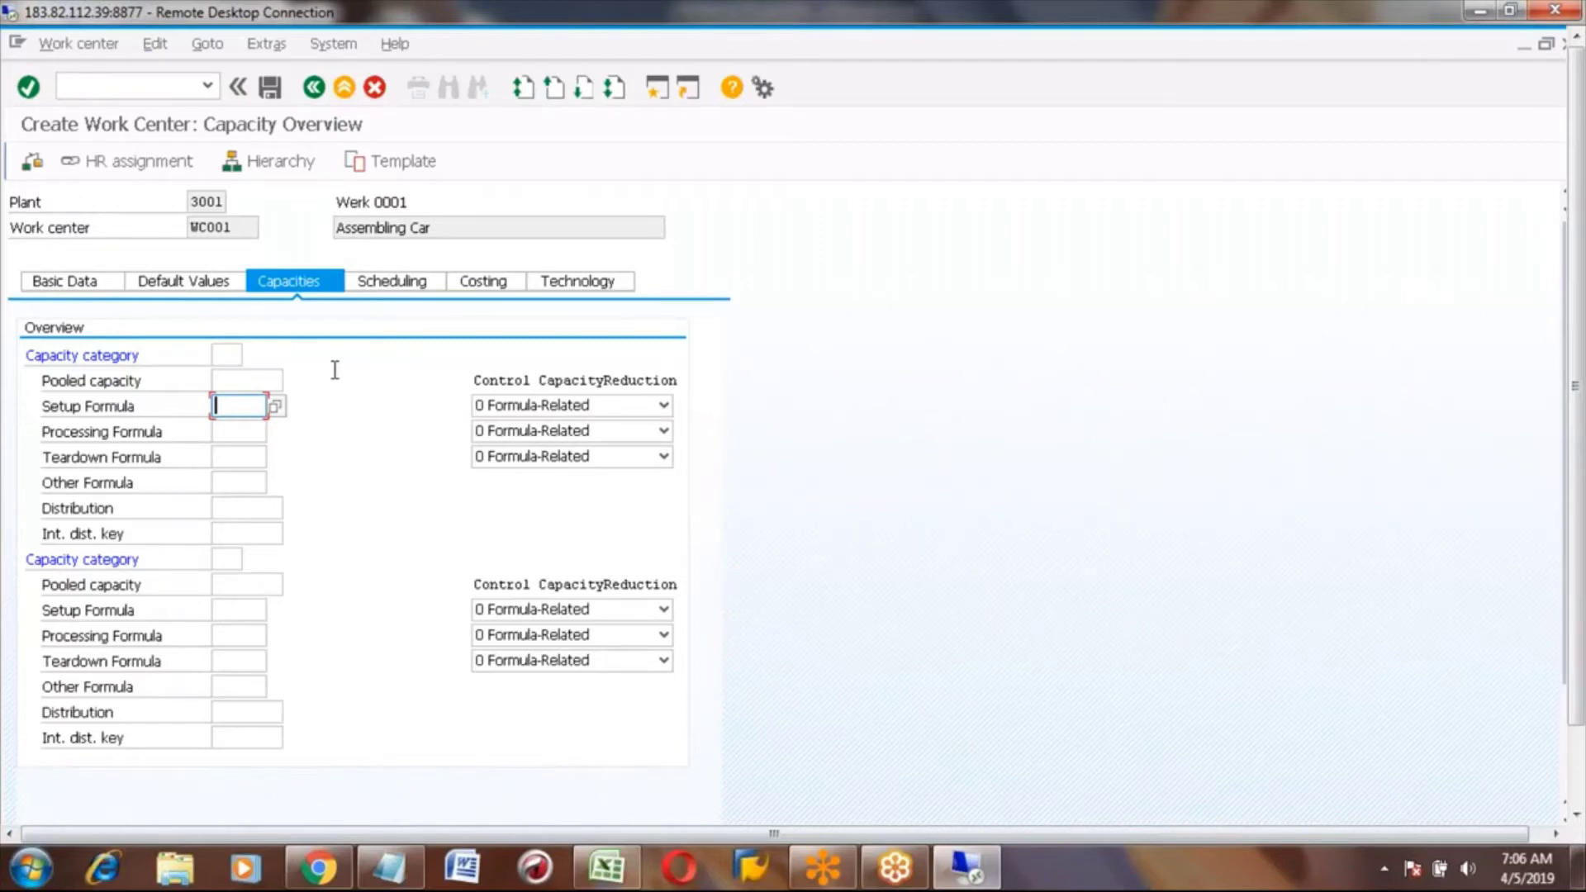
left_click(226, 351)
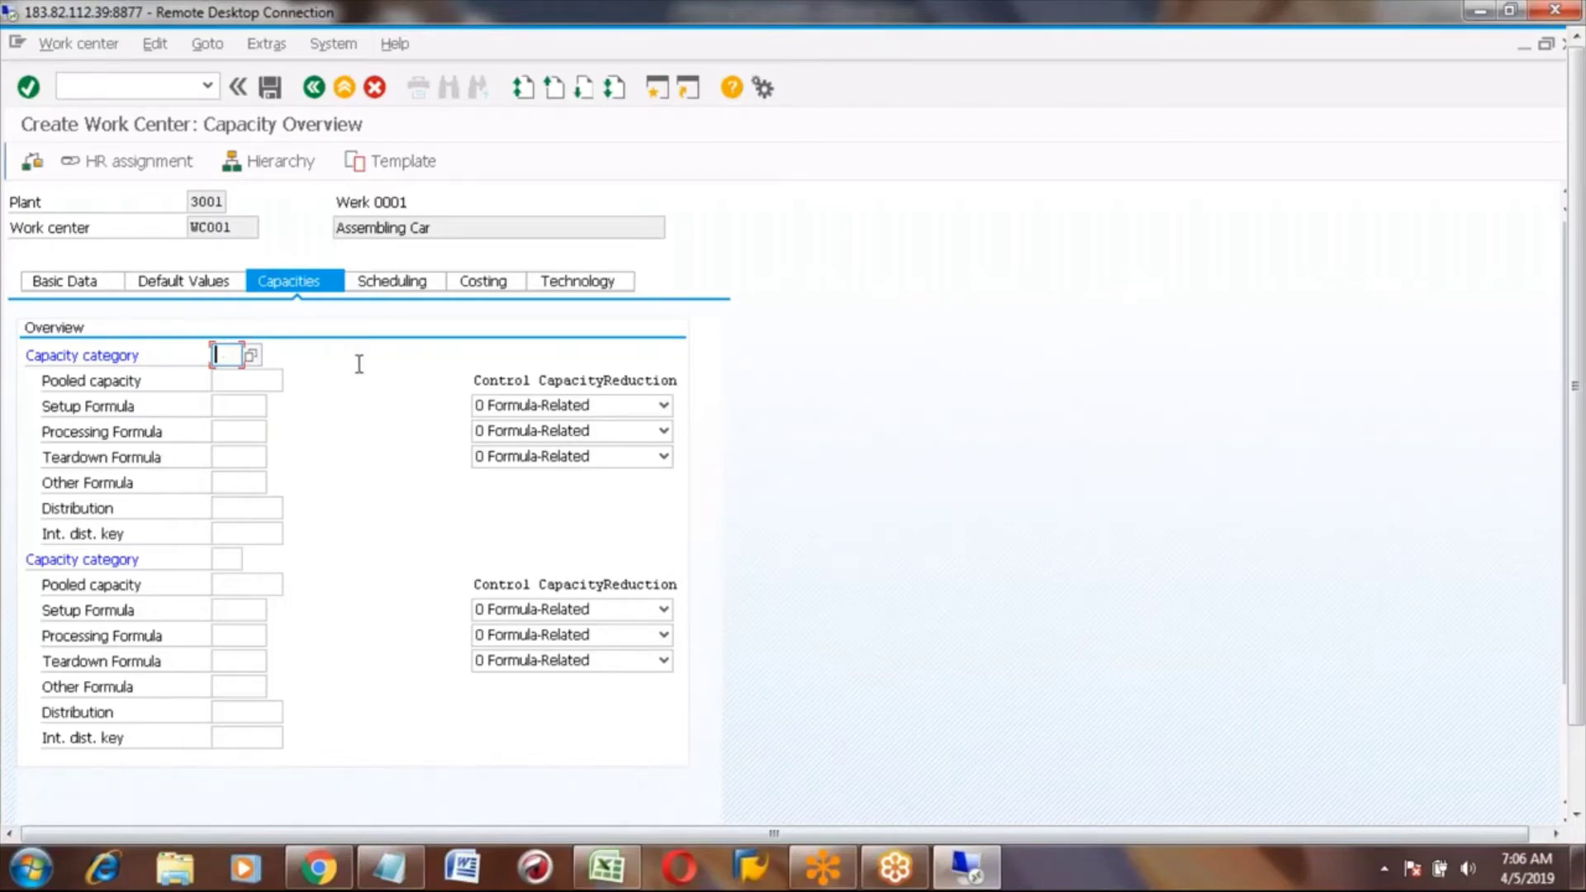
left_click(252, 355)
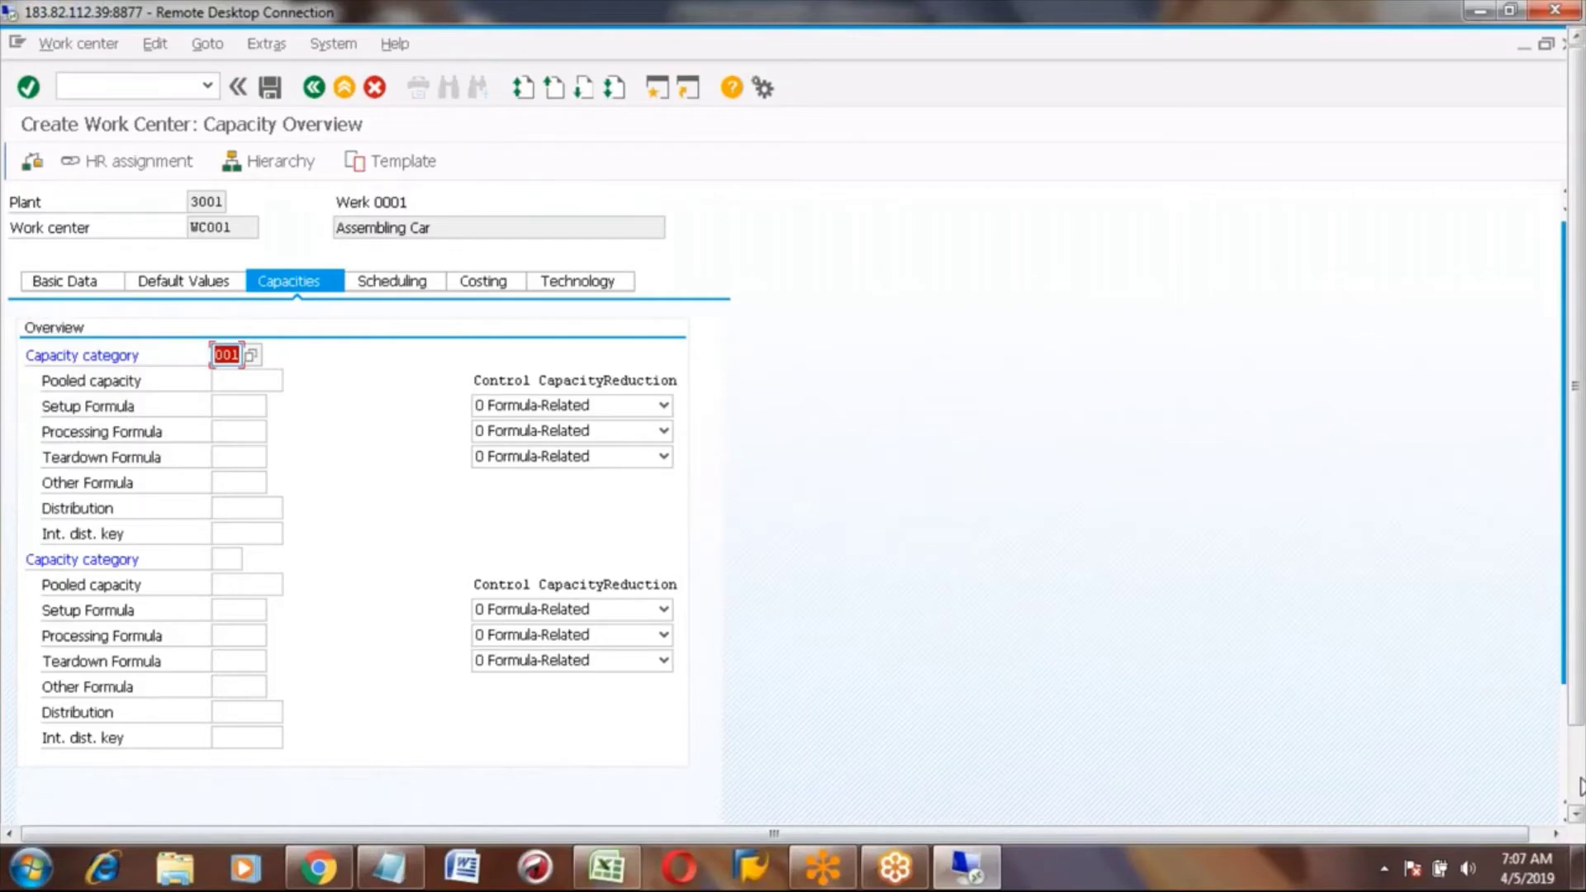
left_click(1580, 779)
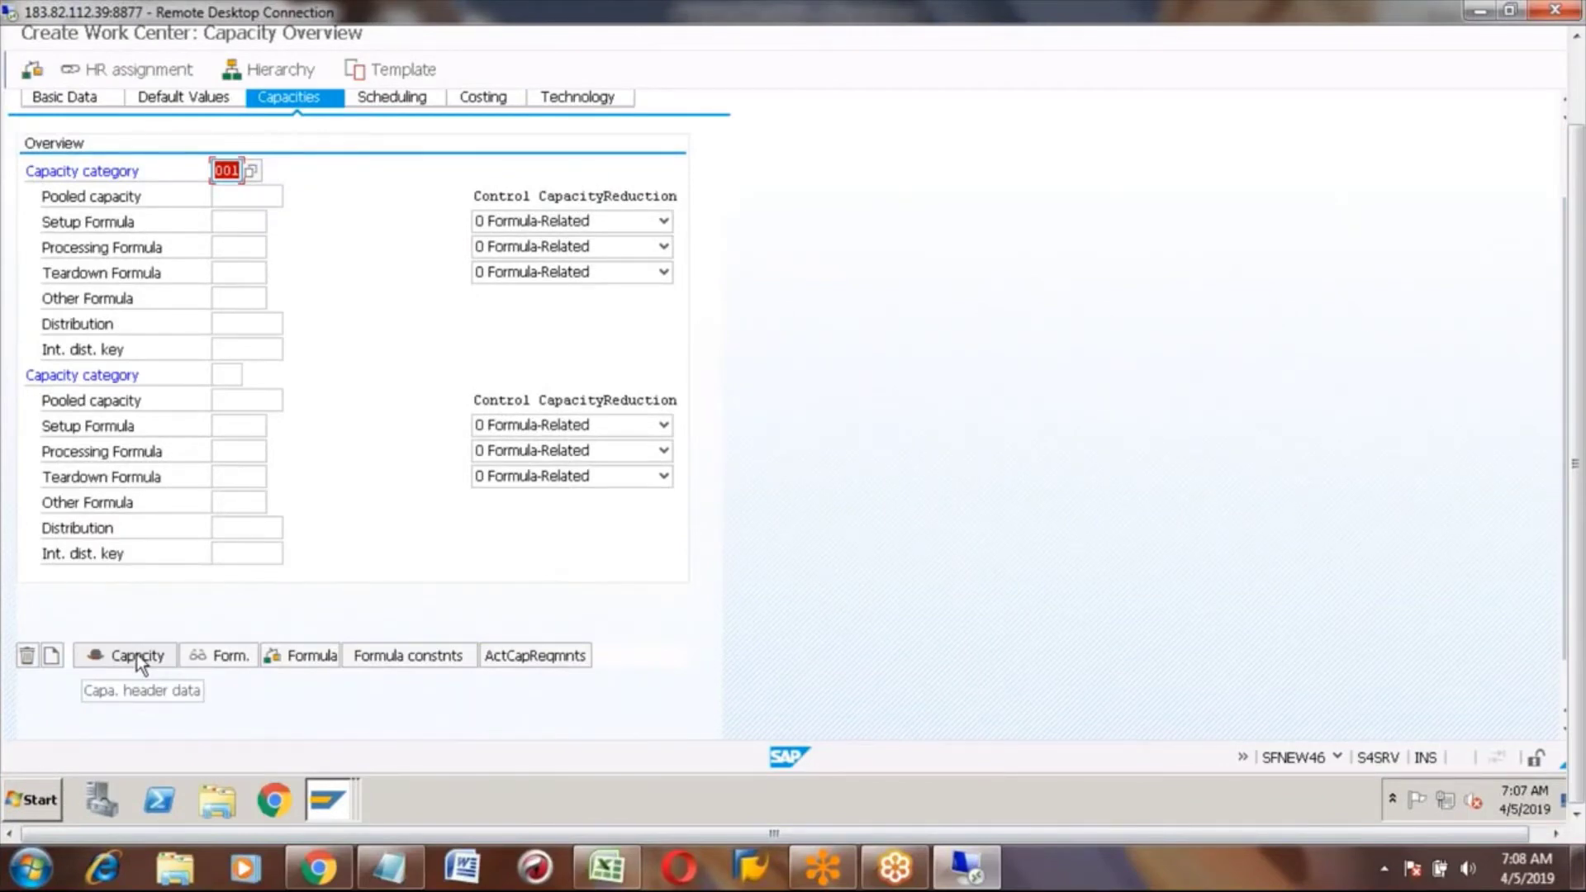
left_click(136, 652)
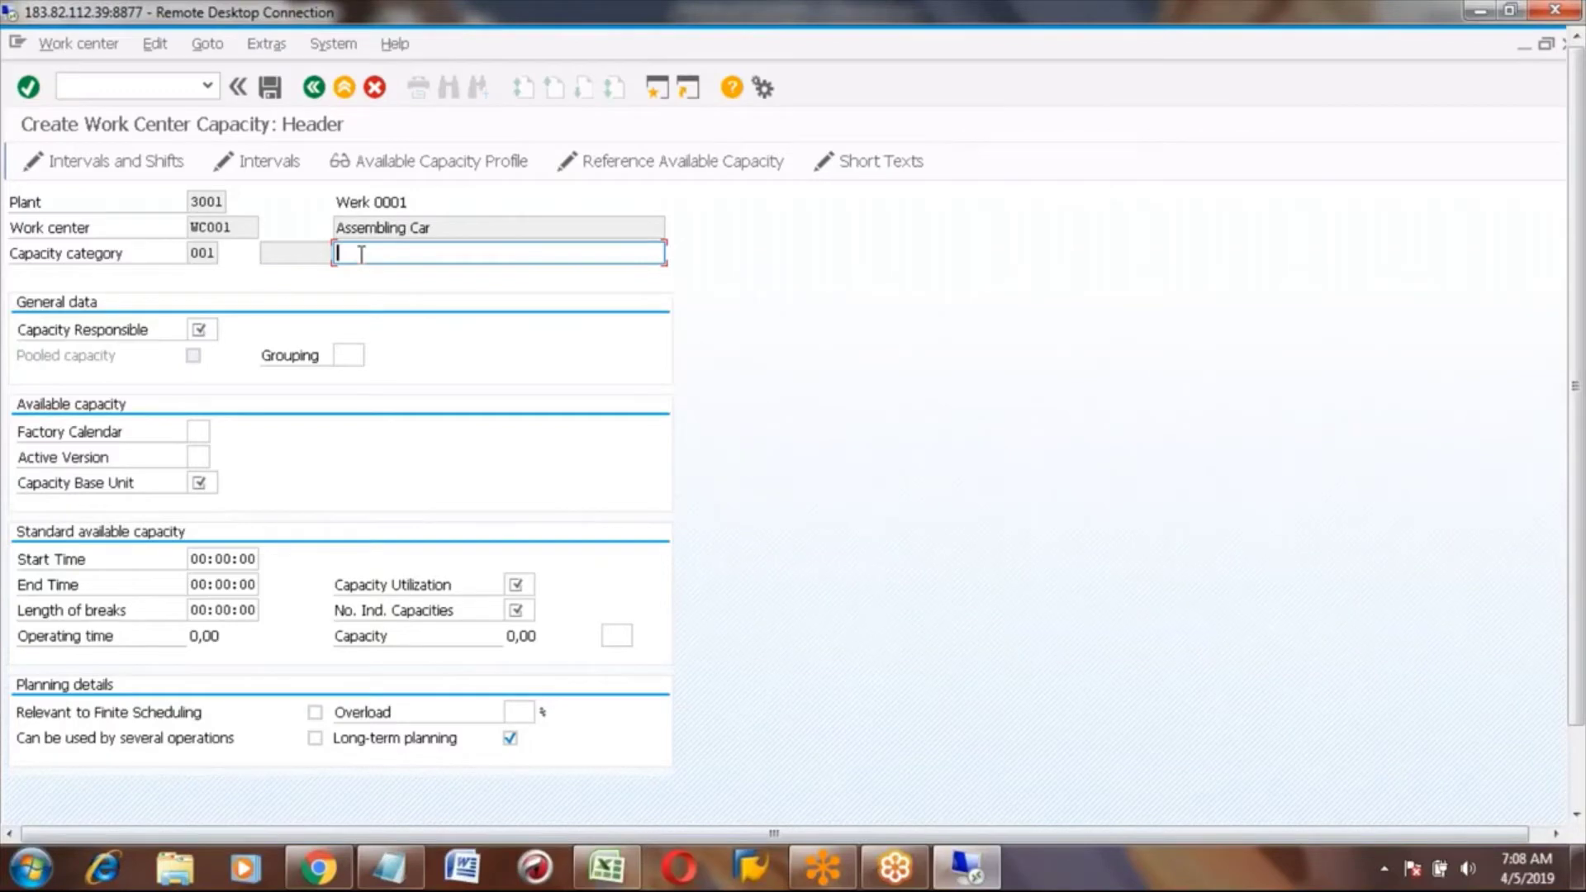
Enter "Capacity of Machine" as the capacity description and set the capacity responsible to 001.
type("cp")
key("BackSpace")
key("BackSpace")
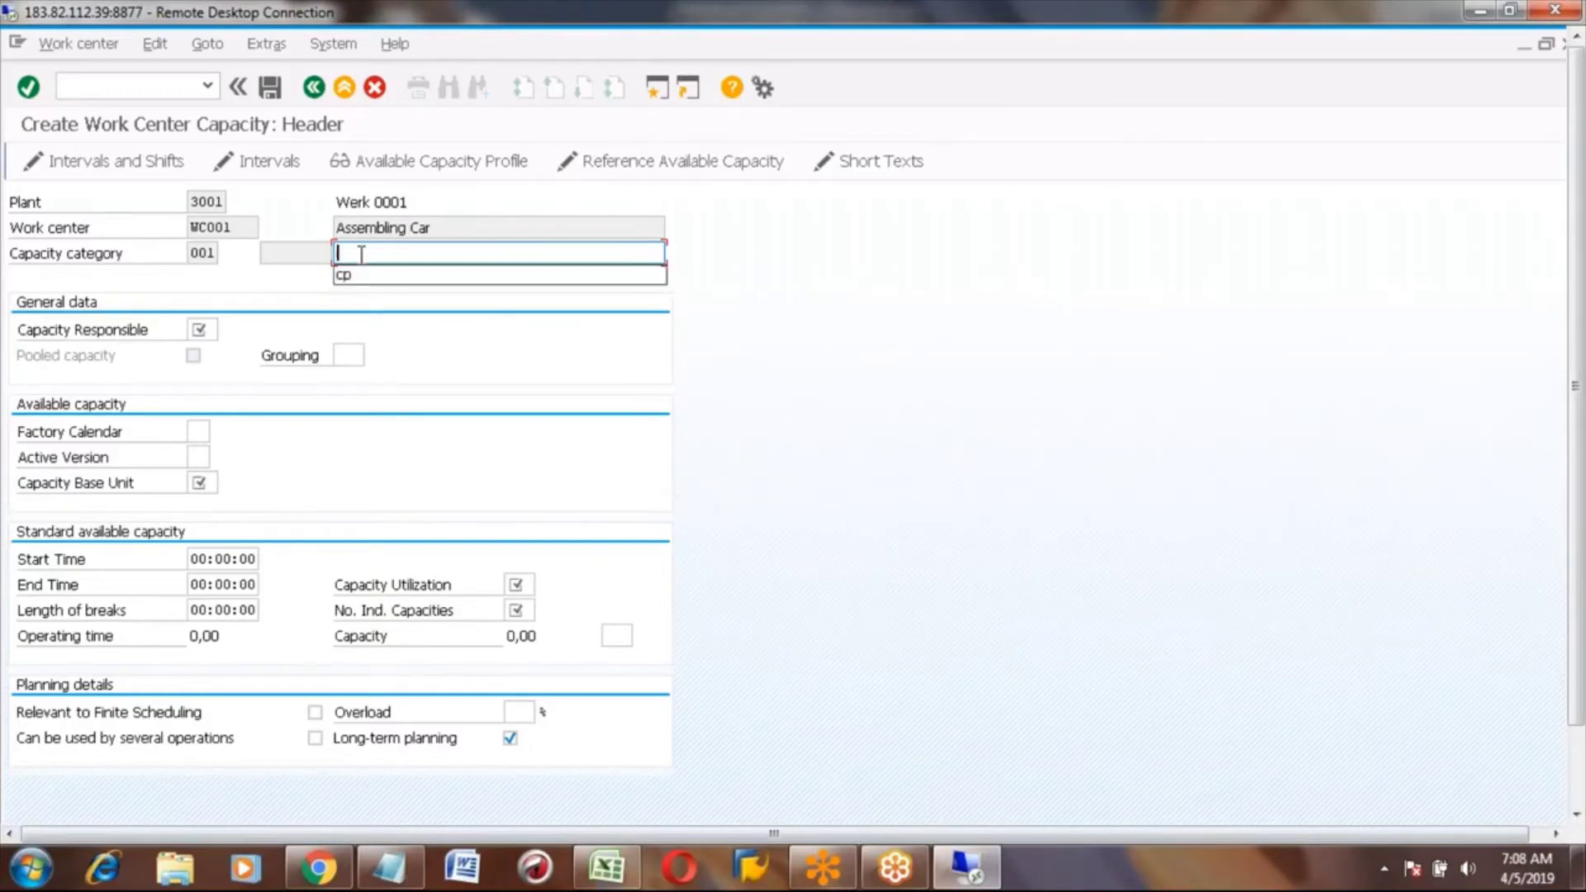
type("Capacity")
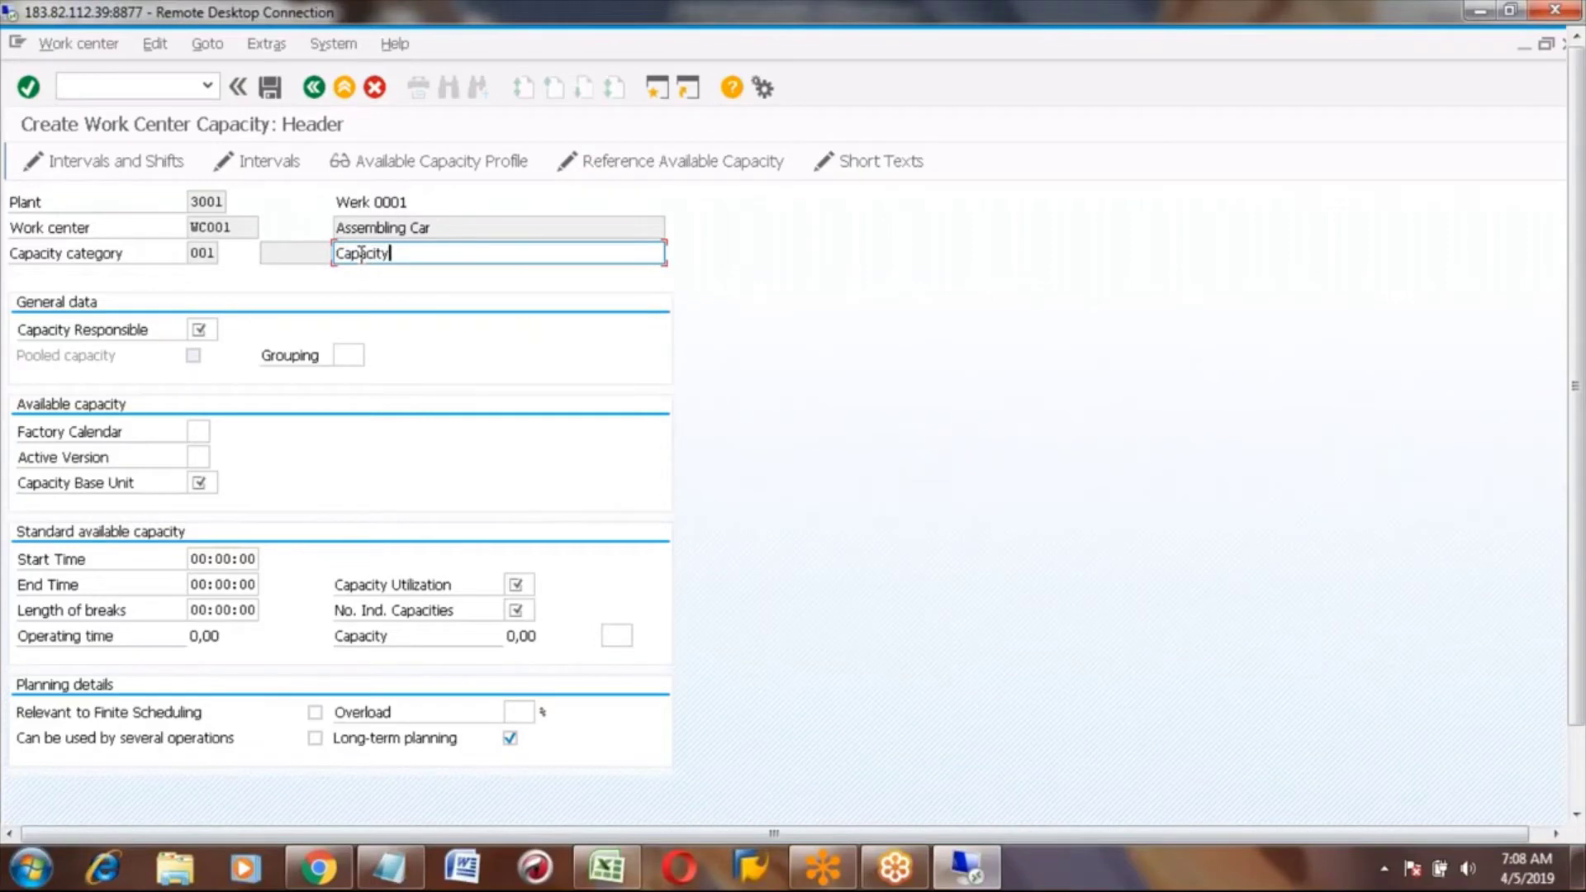
type(" of Machine")
left_click(201, 330)
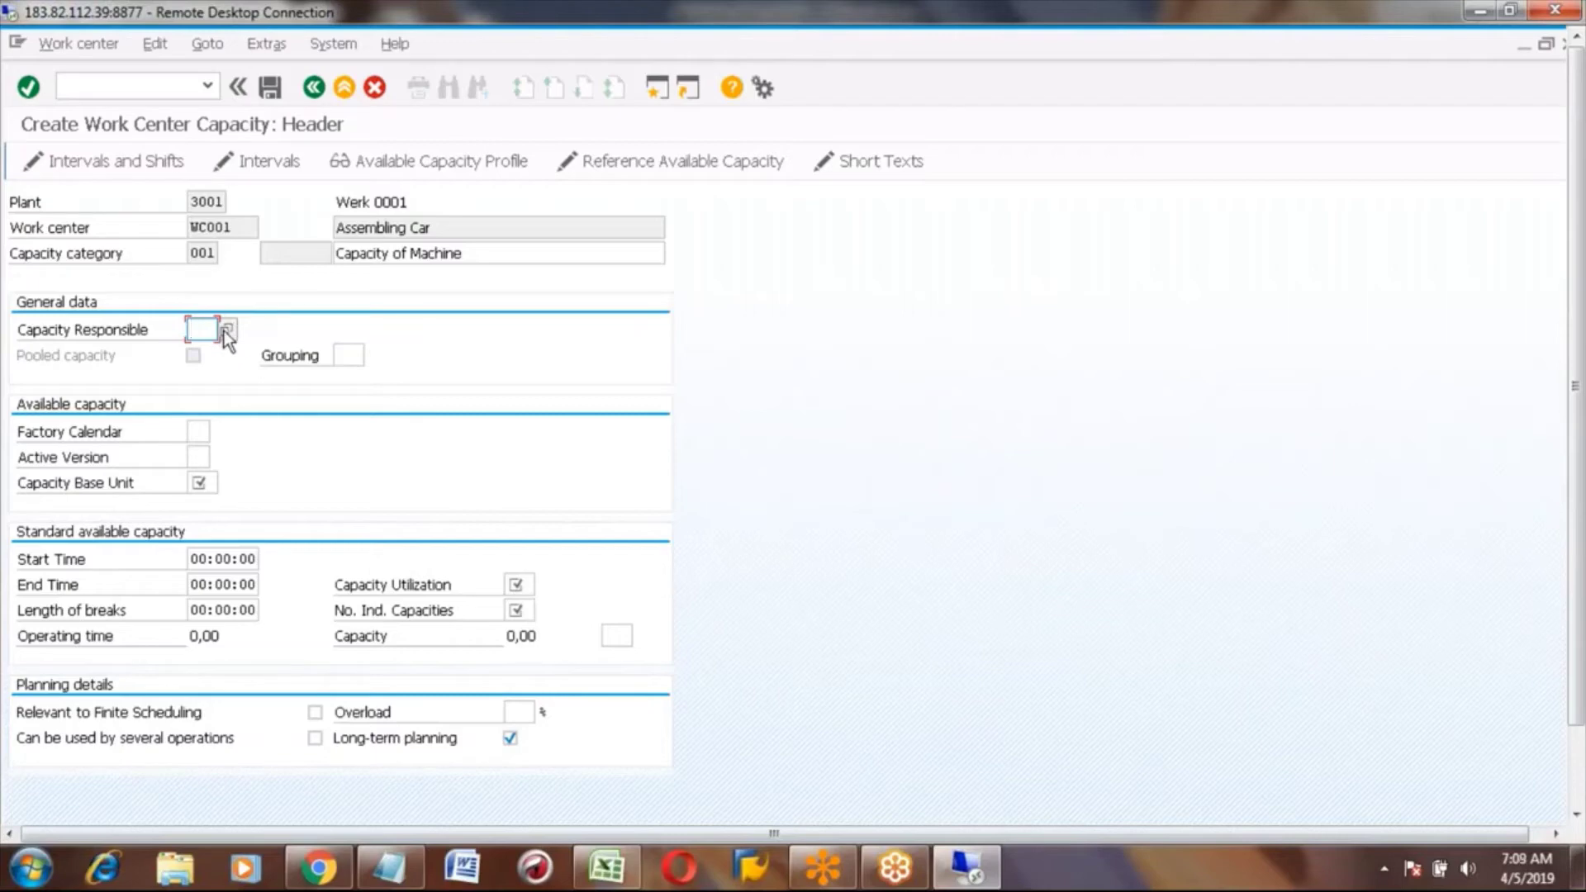
left_click(225, 330)
Set the capacity base unit to HR and the standard available capacity from 06:00:00 to 18:00:00 with 02:00:00 of breaks.
left_click(198, 432)
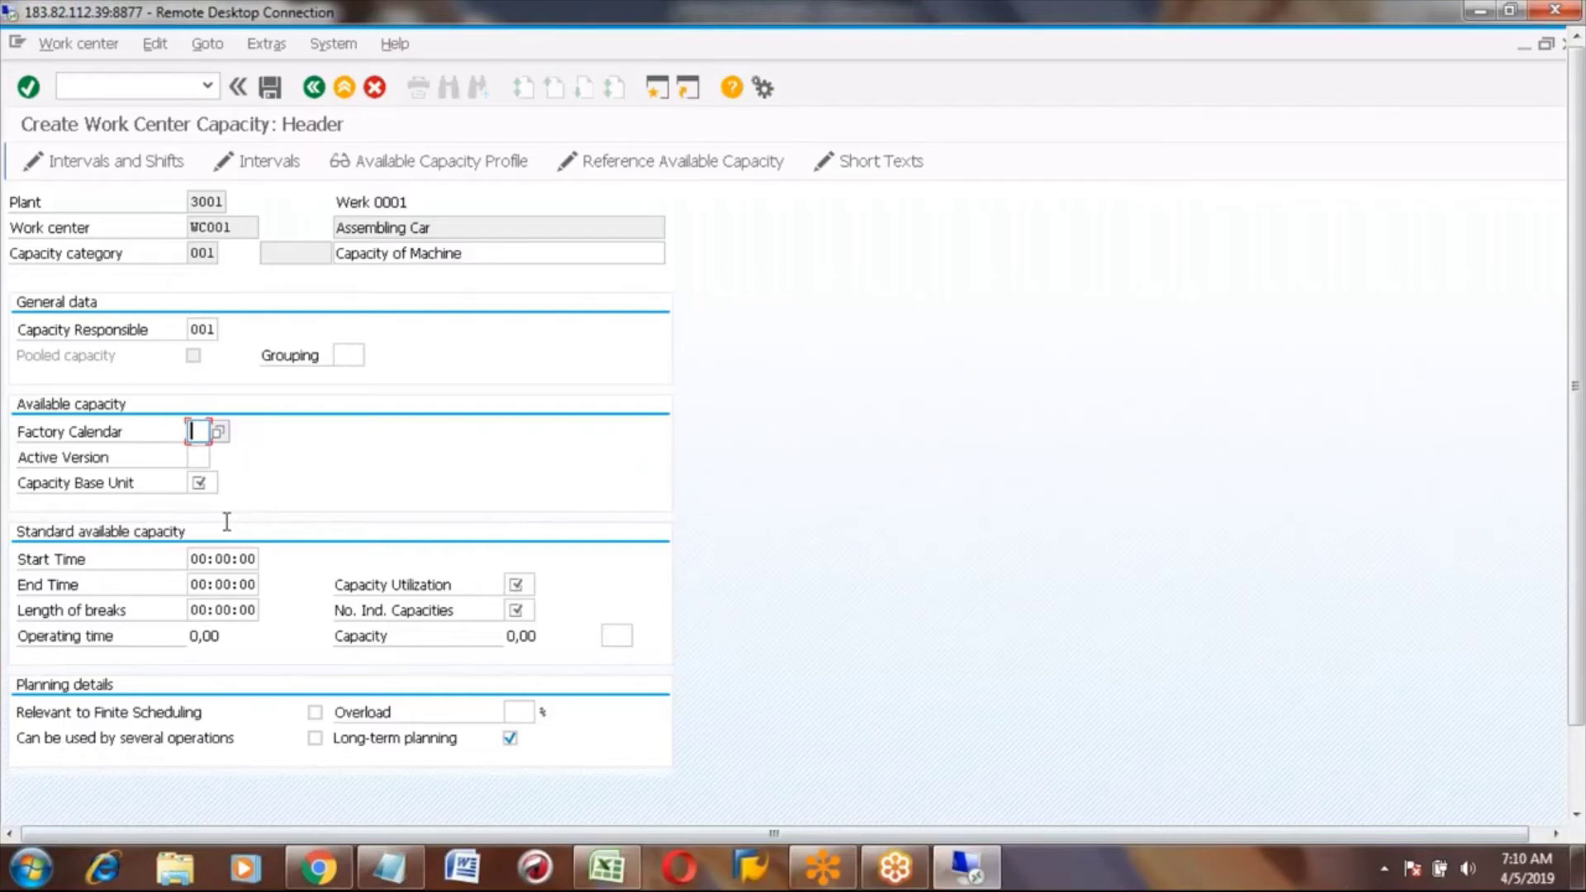
left_click(208, 559)
left_click(209, 559)
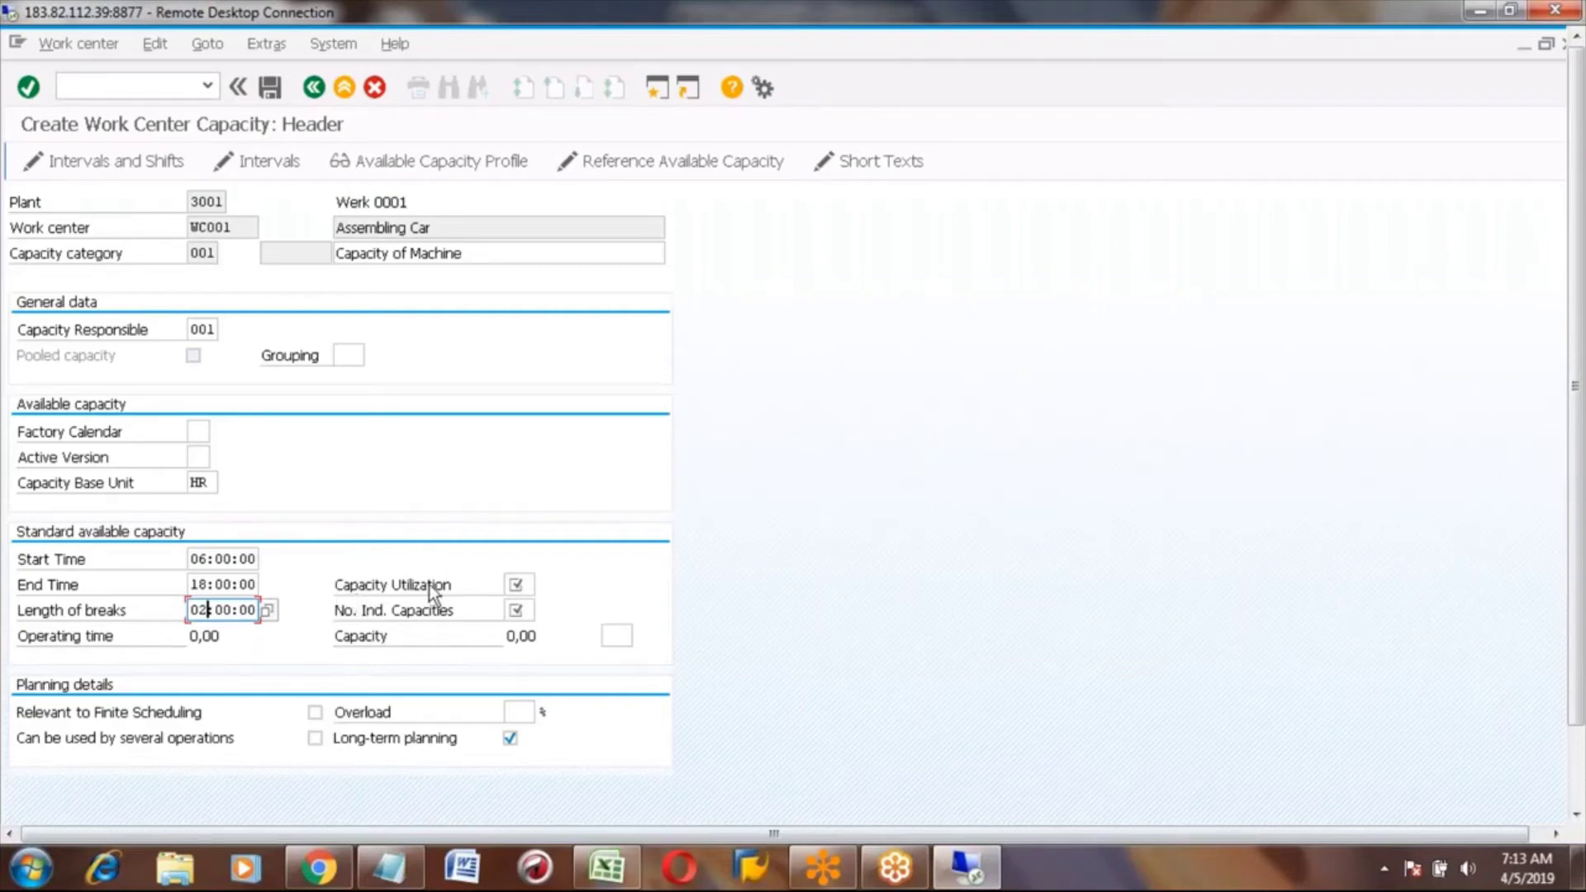
Set the capacity utilization to 80 and the number of individual capacities to 1.
left_click(479, 577)
left_click(522, 584)
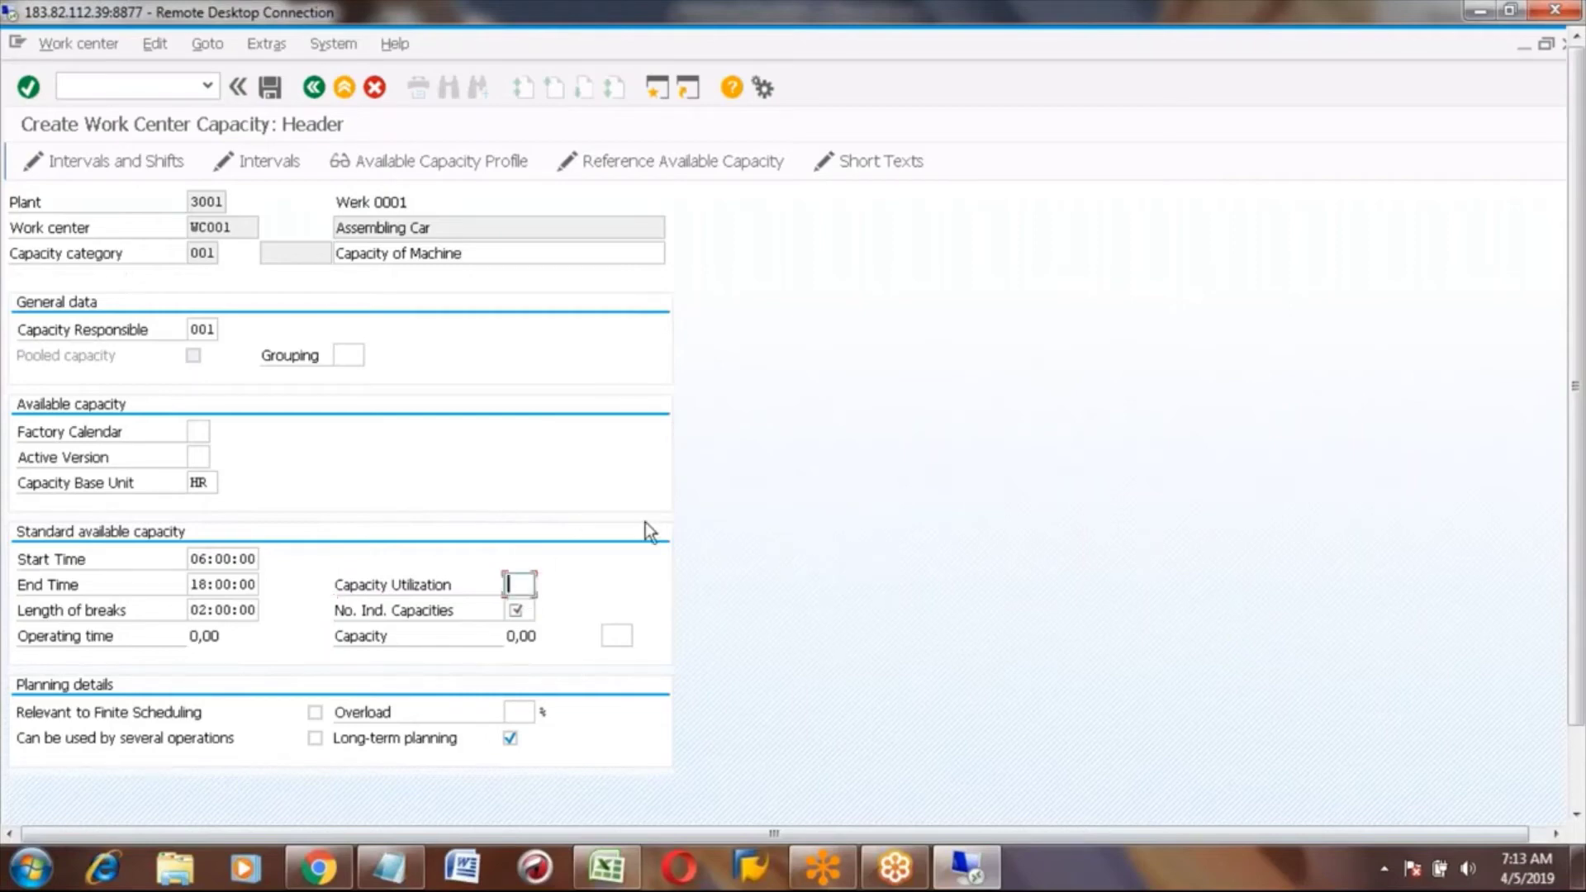
type("80")
key("Tab")
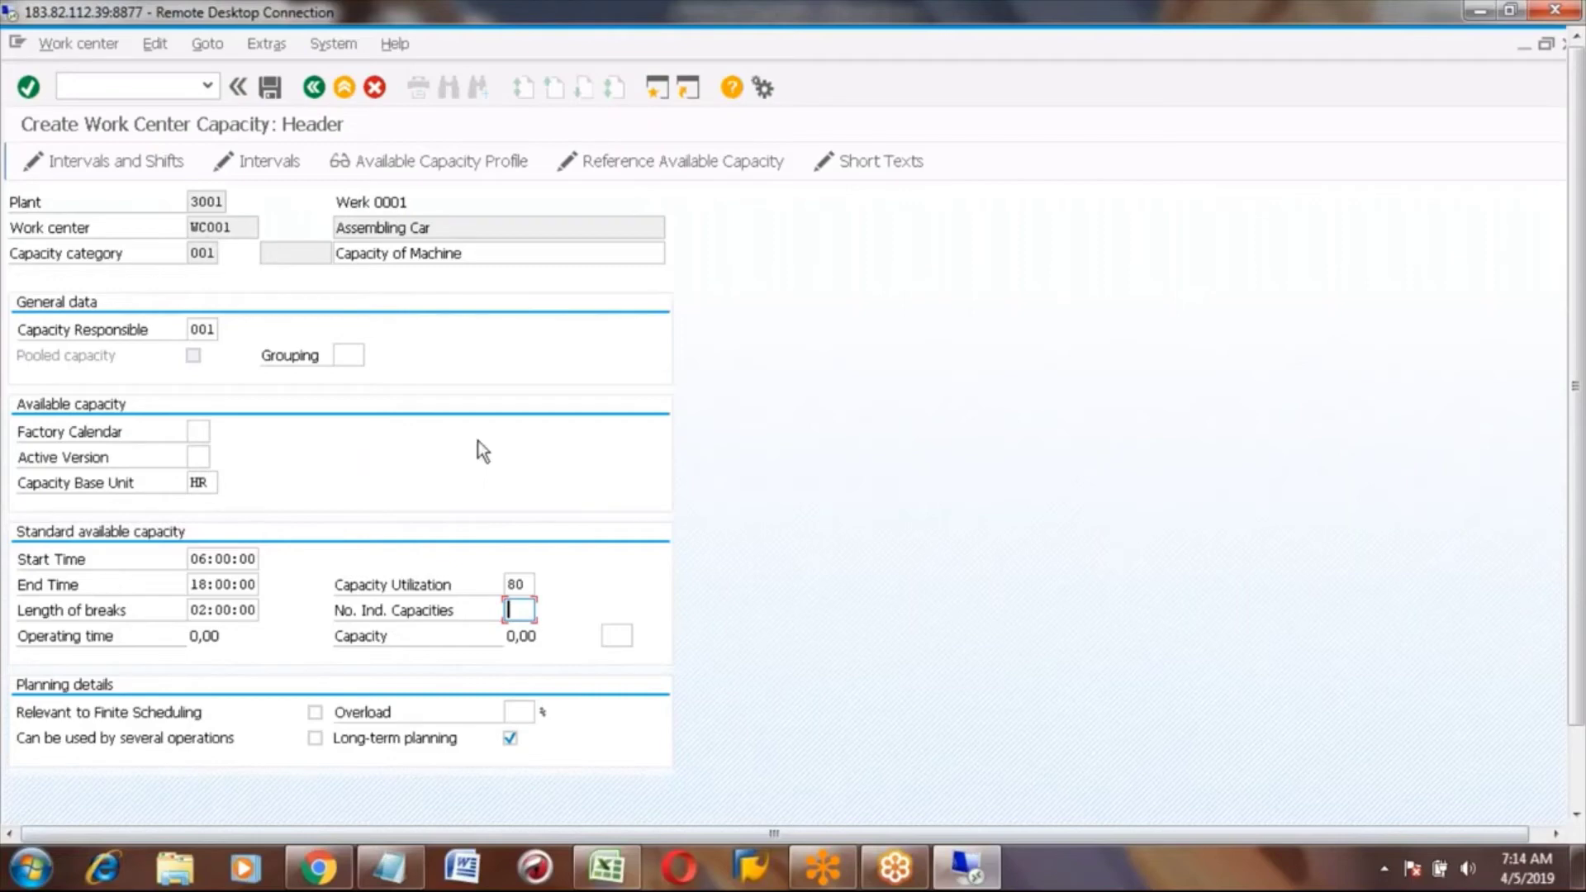
type("1")
Set the machine capacity's end time to 22:00:00 and its capacity utilization to 100.
left_click(206, 585)
key("BackSpace")
key("BackSpace")
key("BackSpace")
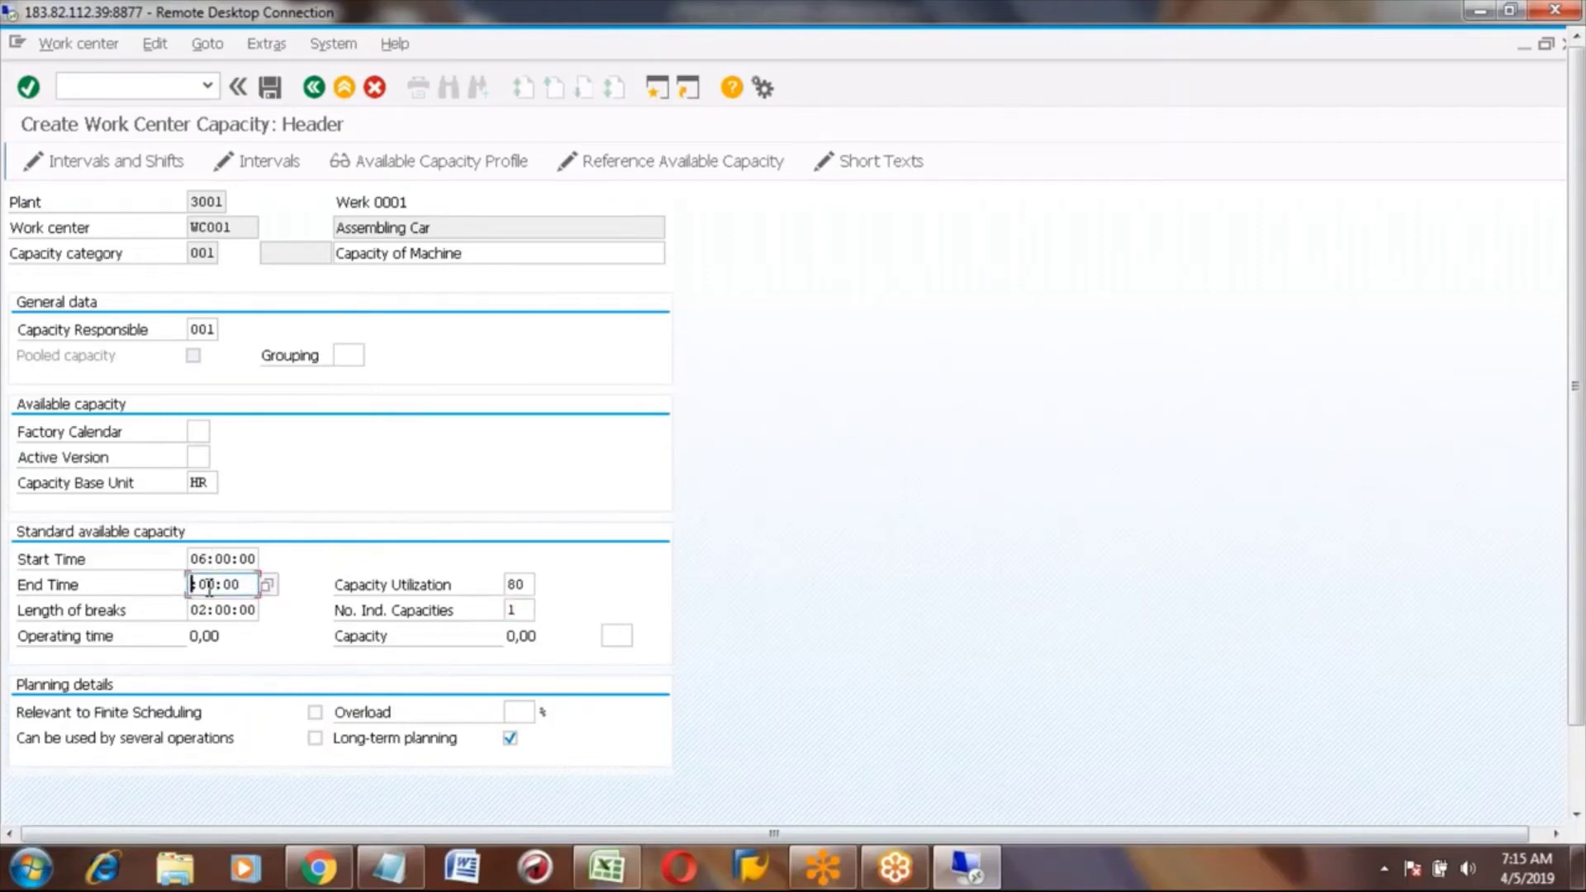
type("22:")
left_click(527, 585)
key("BackSpace")
key("BackSpace")
type("100")
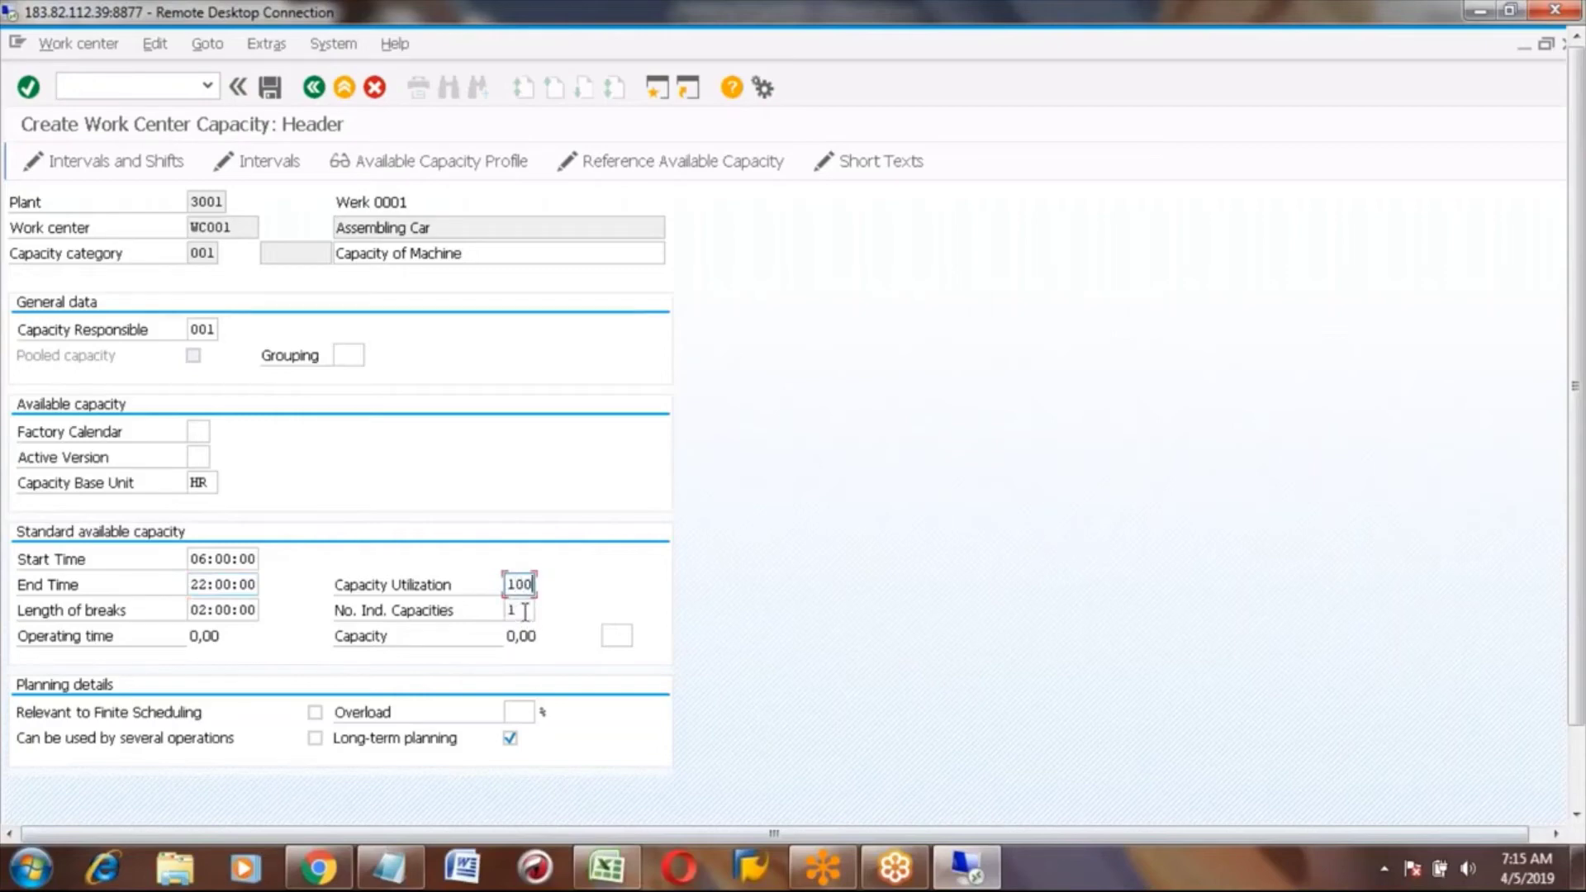
Confirm the capacity header data so the operating time and capacity are calculated, and check them against the entered times.
left_click(209, 610)
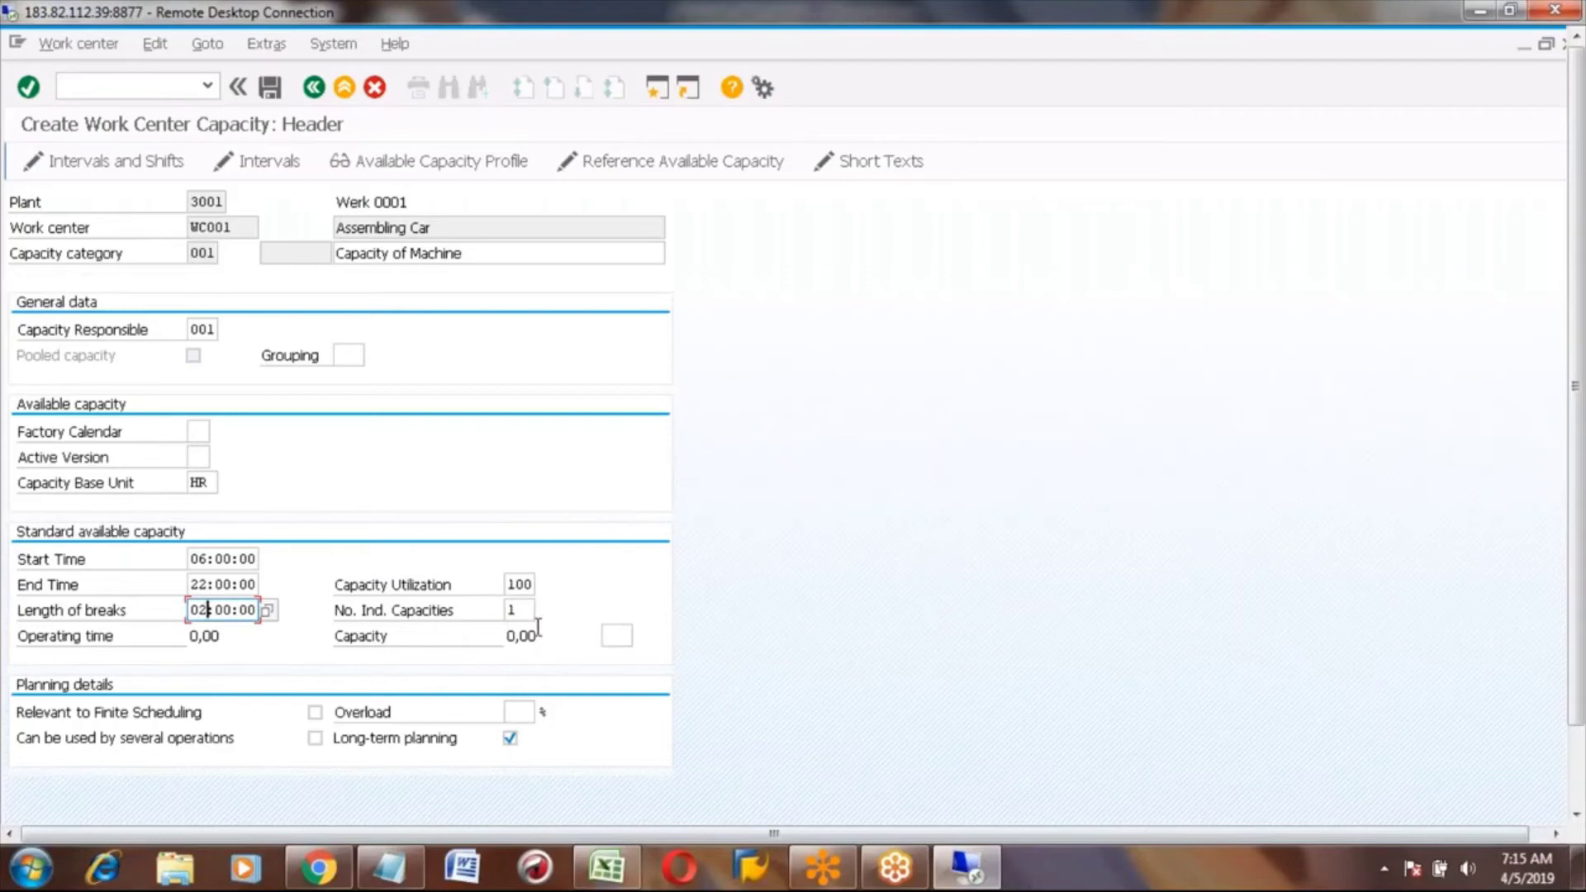
left_click(616, 638)
key("Return")
double_click(516, 636)
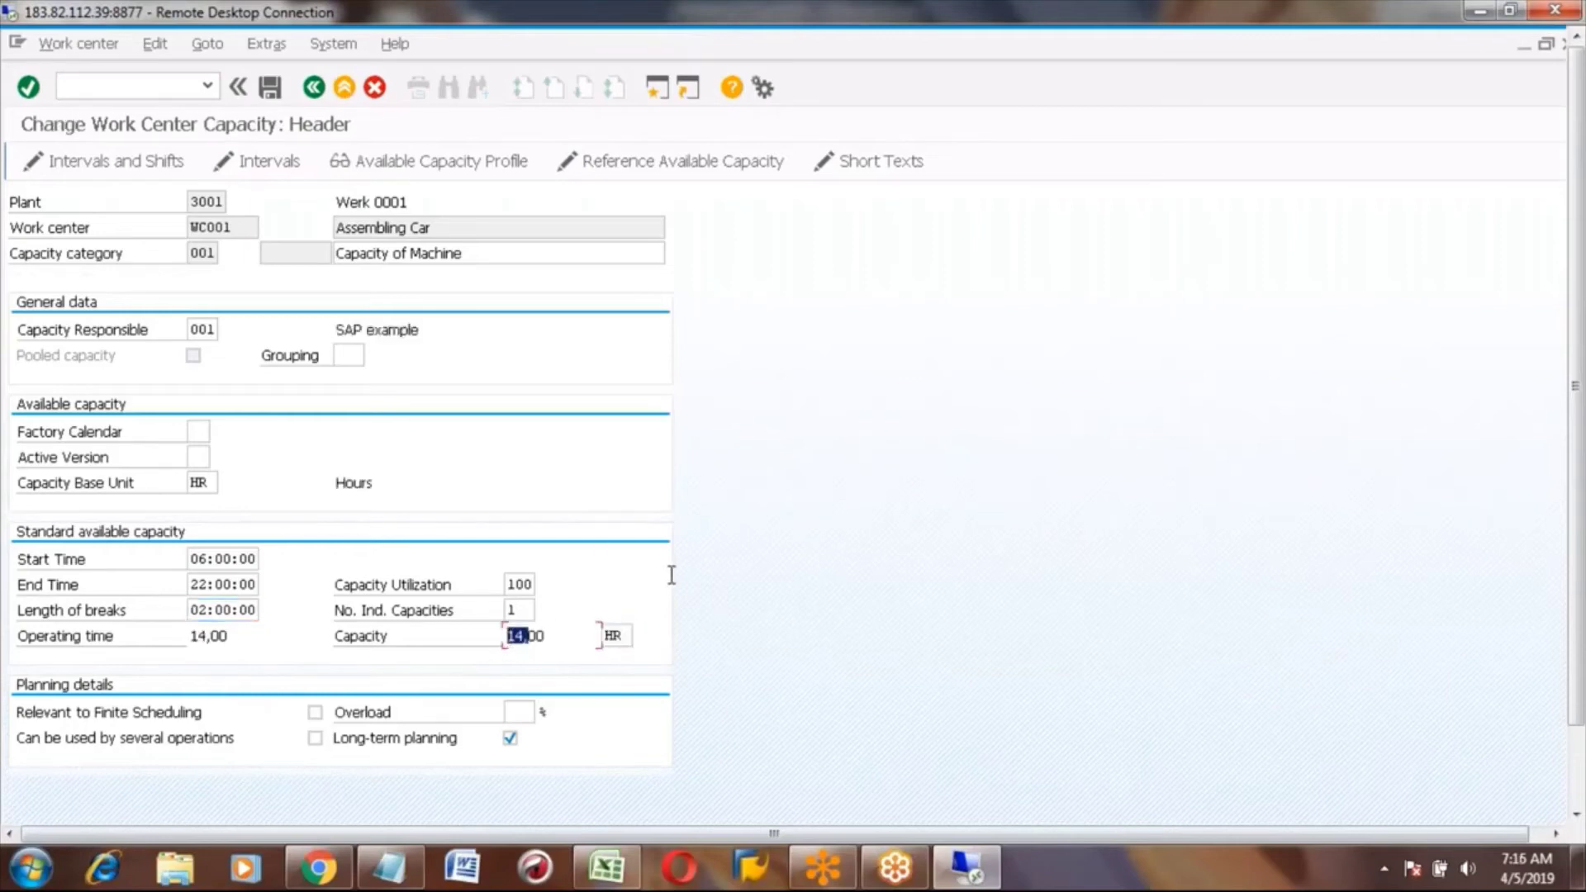
left_click(210, 560)
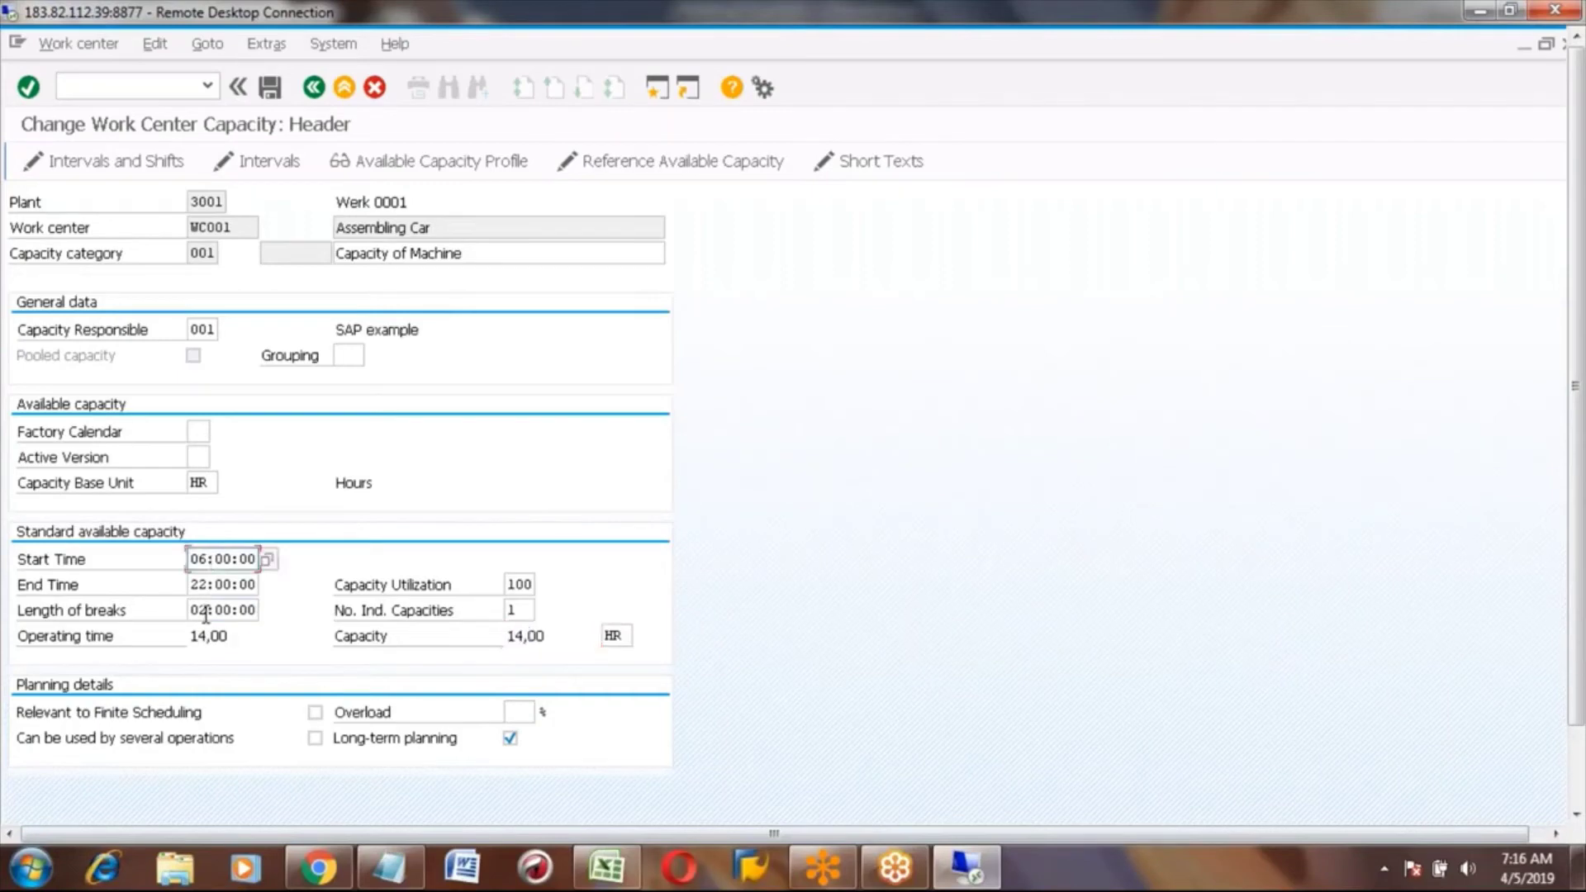
Set the number of individual capacities to 2 and recalculate the capacity.
left_click(521, 609)
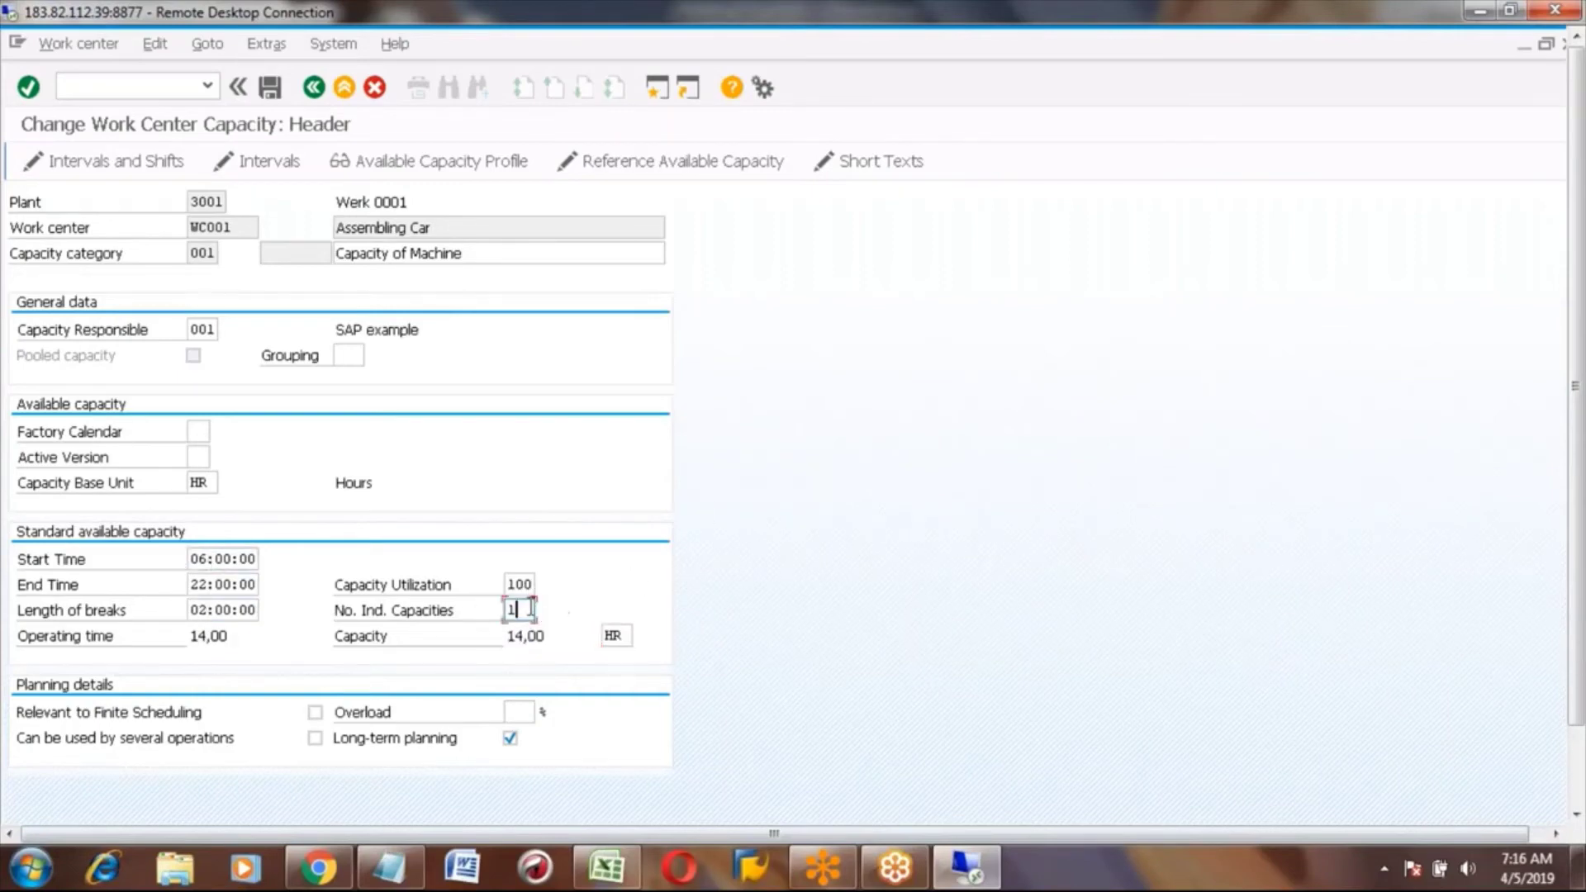
key("BackSpace")
type("2")
key("Return")
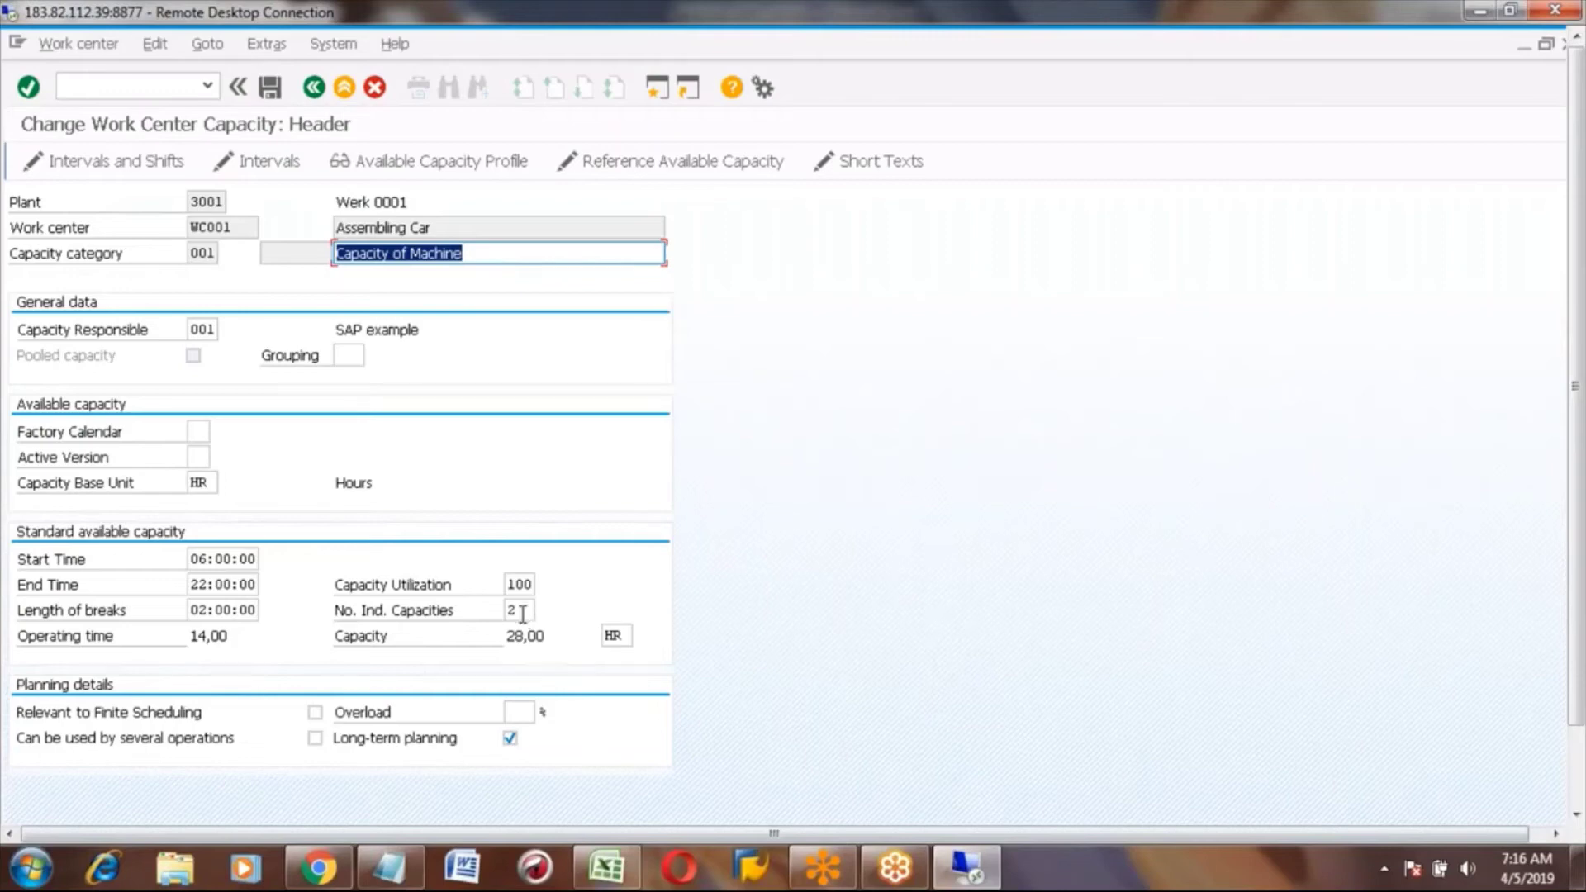
Set the number of individual capacities back to 1 and mark the capacity as relevant to finite scheduling.
left_click(522, 615)
key("BackSpace")
type("1")
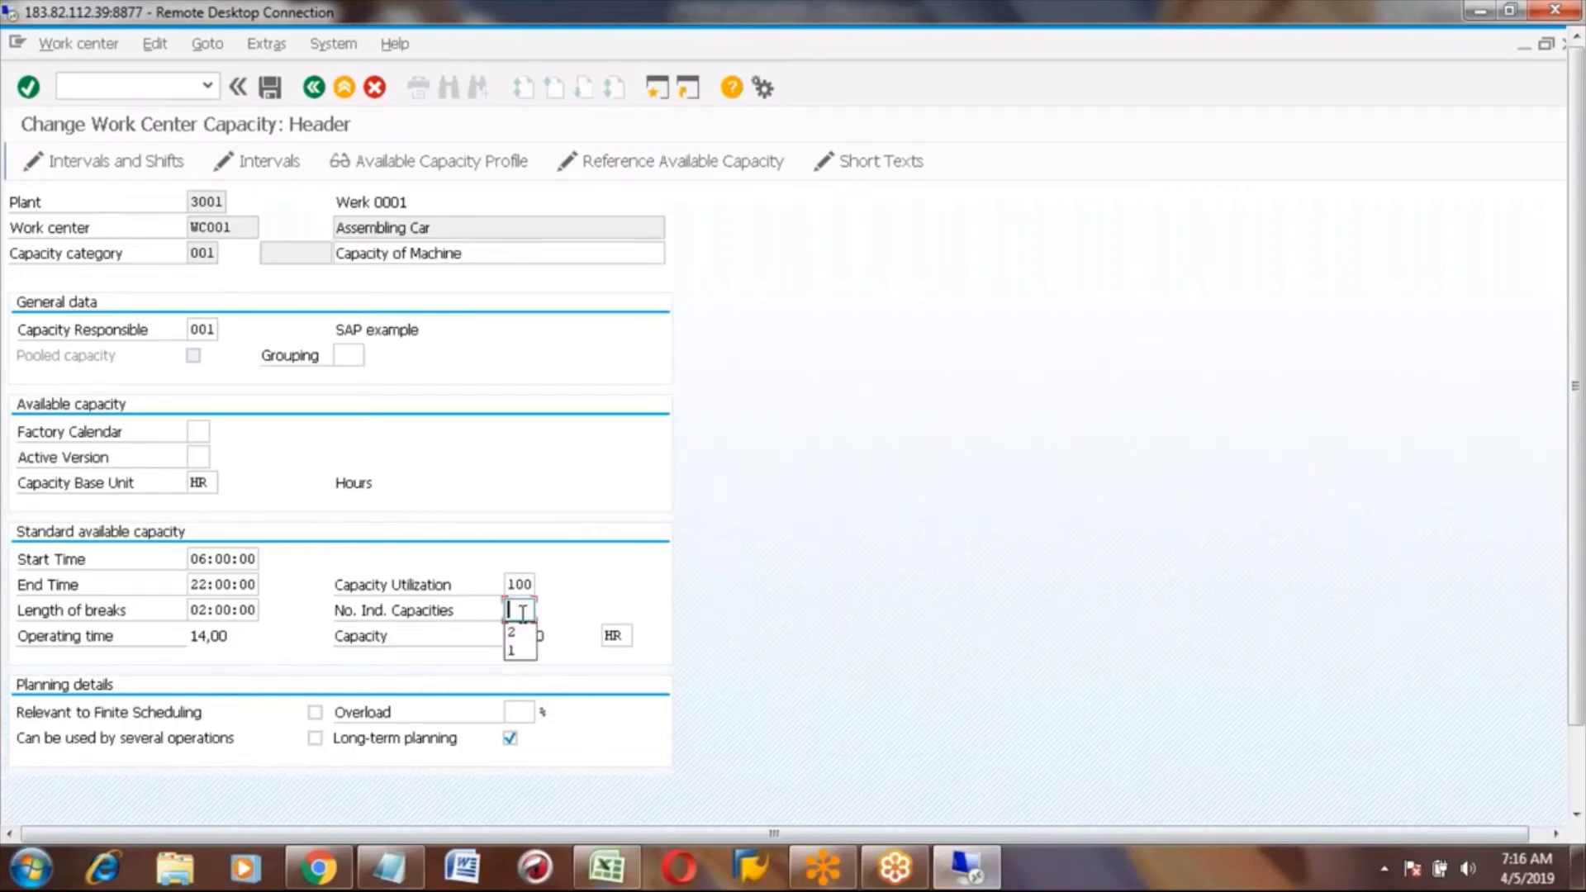
key("Return")
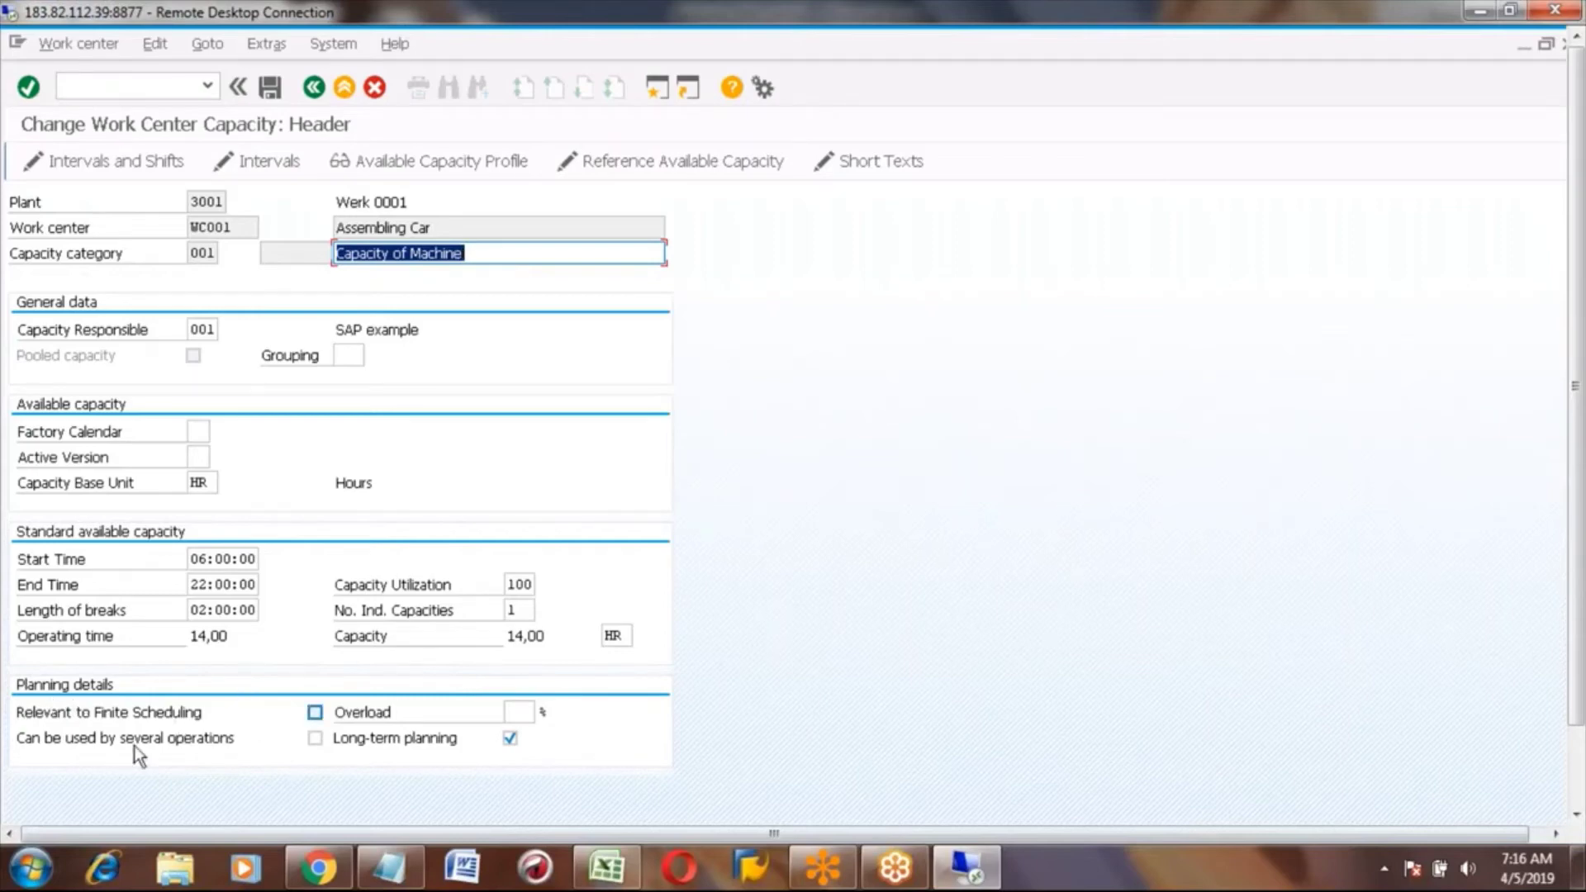
left_click(316, 712)
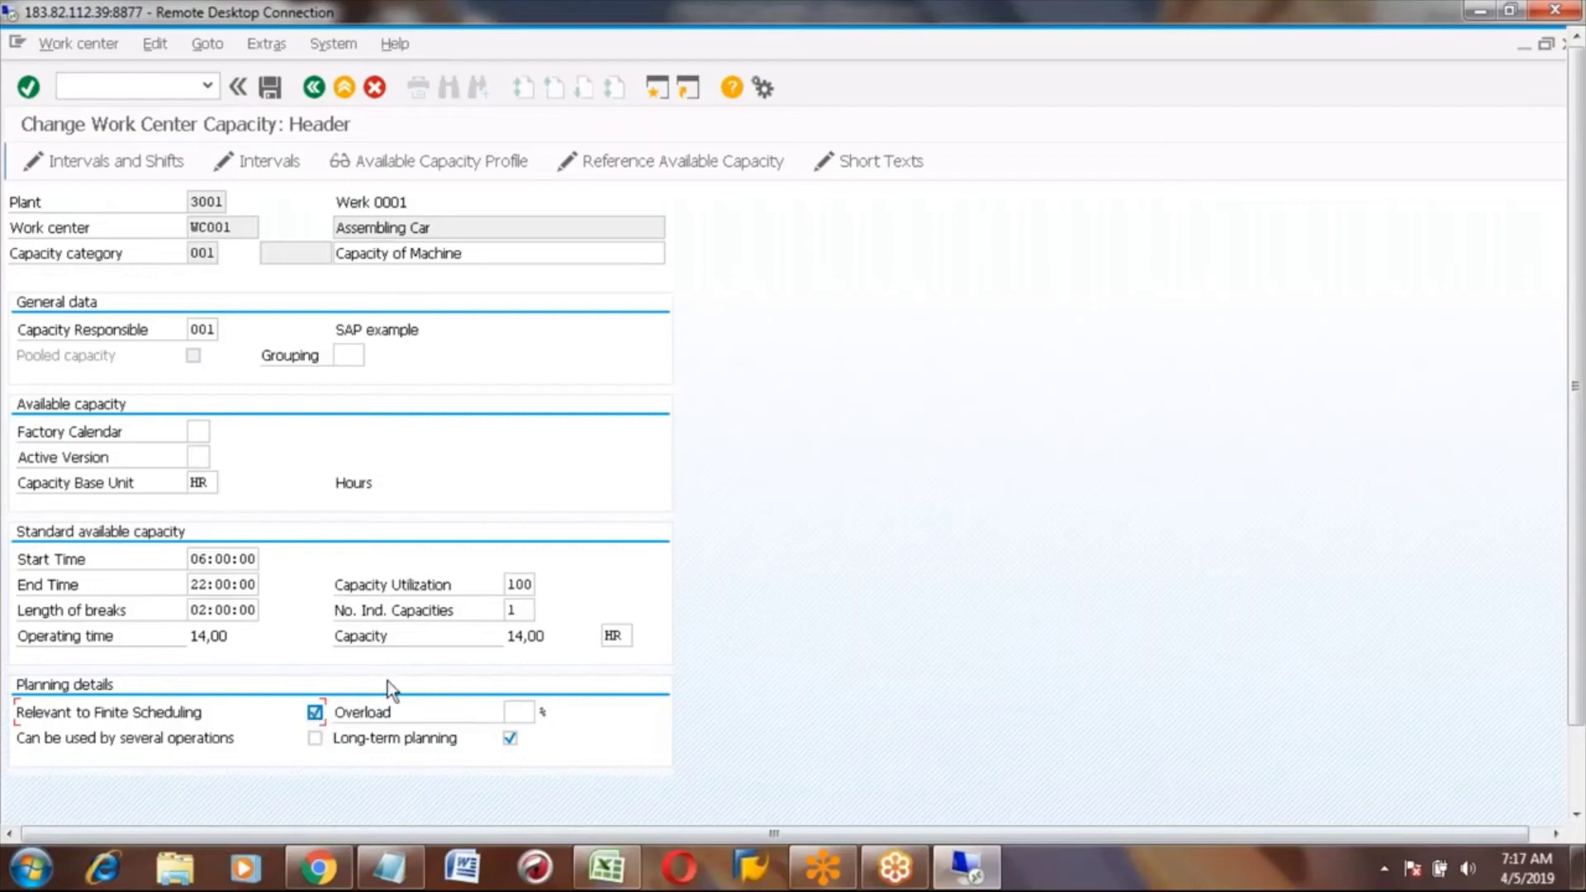
Try a 10% overload and the option for use by several operations, clearing both again.
left_click(517, 714)
type("10")
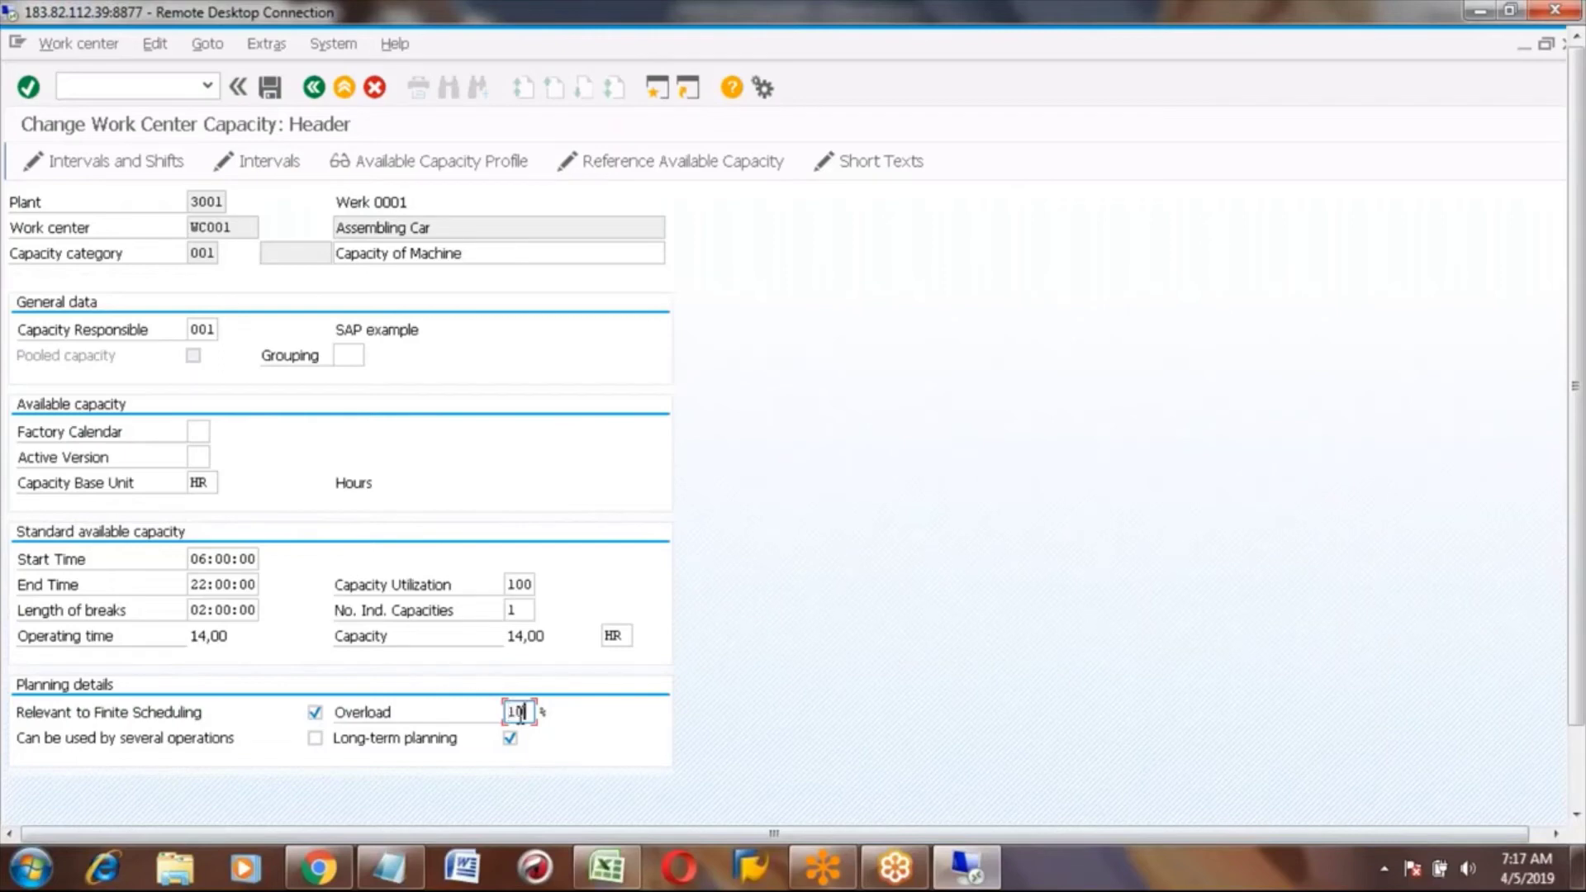
key("BackSpace")
key("BackSpace")
left_click(315, 739)
left_click(315, 738)
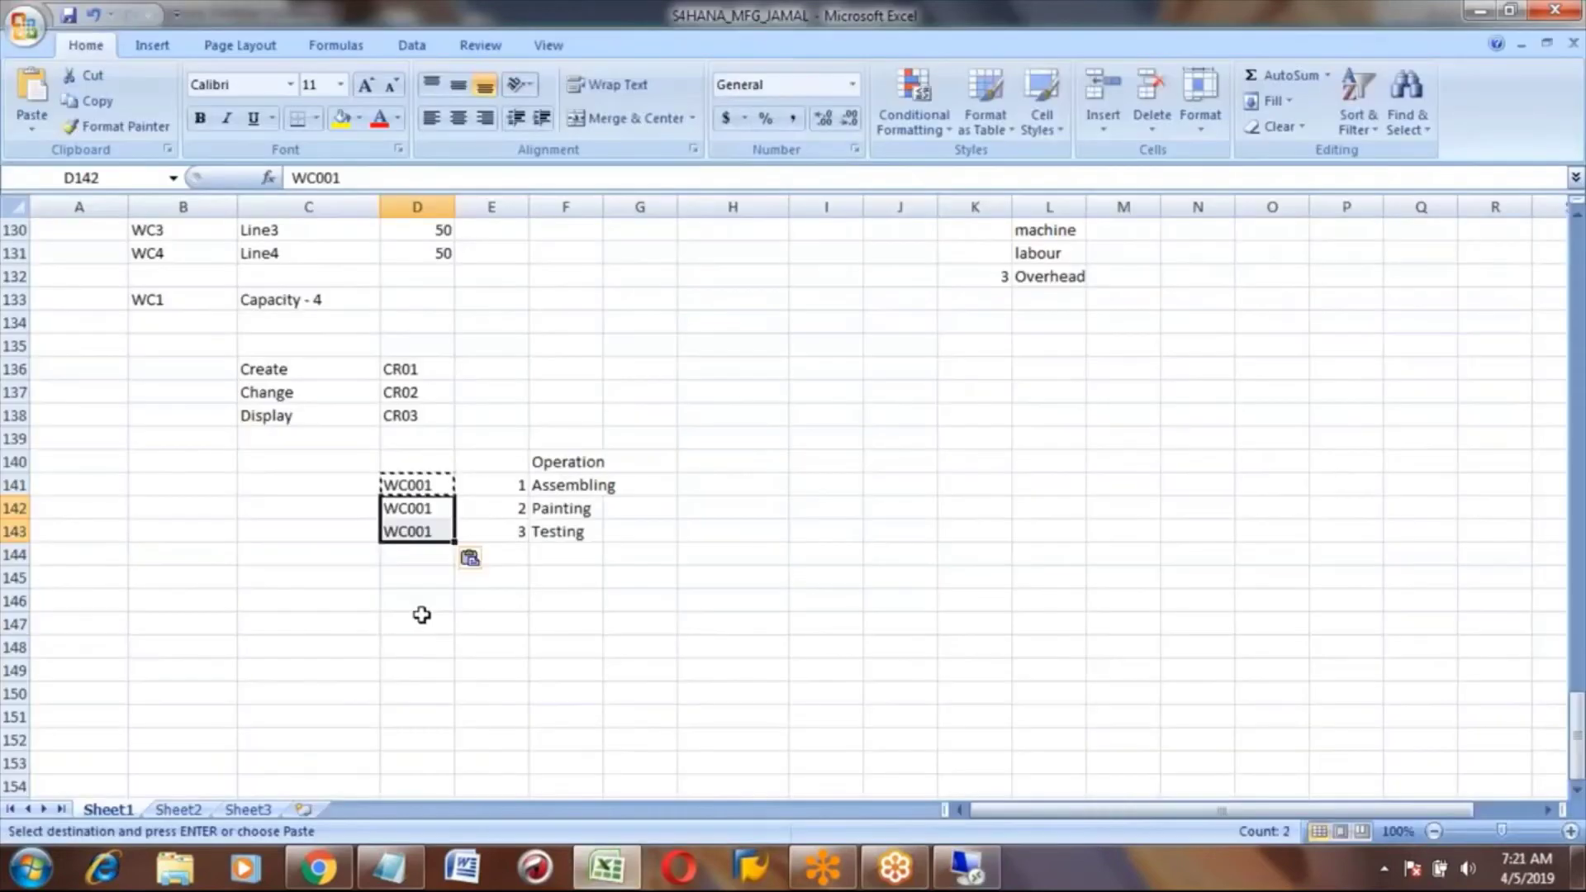
In the Excel sheet, enter "1 CAR" in cell D147 and "10 HR" in cell E147.
left_click(417, 624)
type("1 CA")
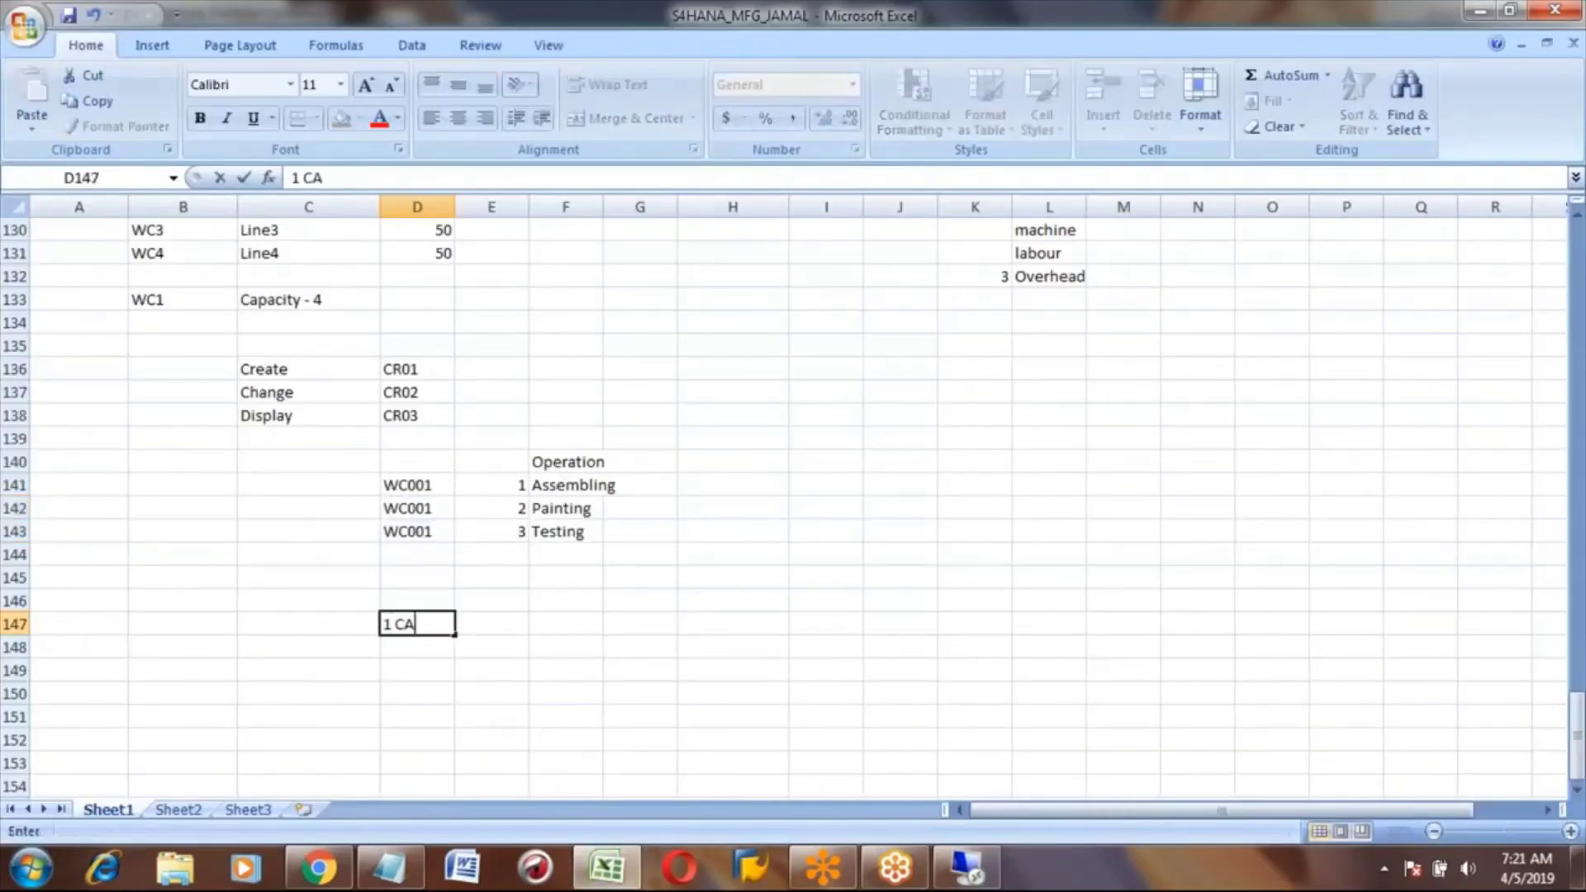
type("R")
key("ctrl+Return")
key("Tab")
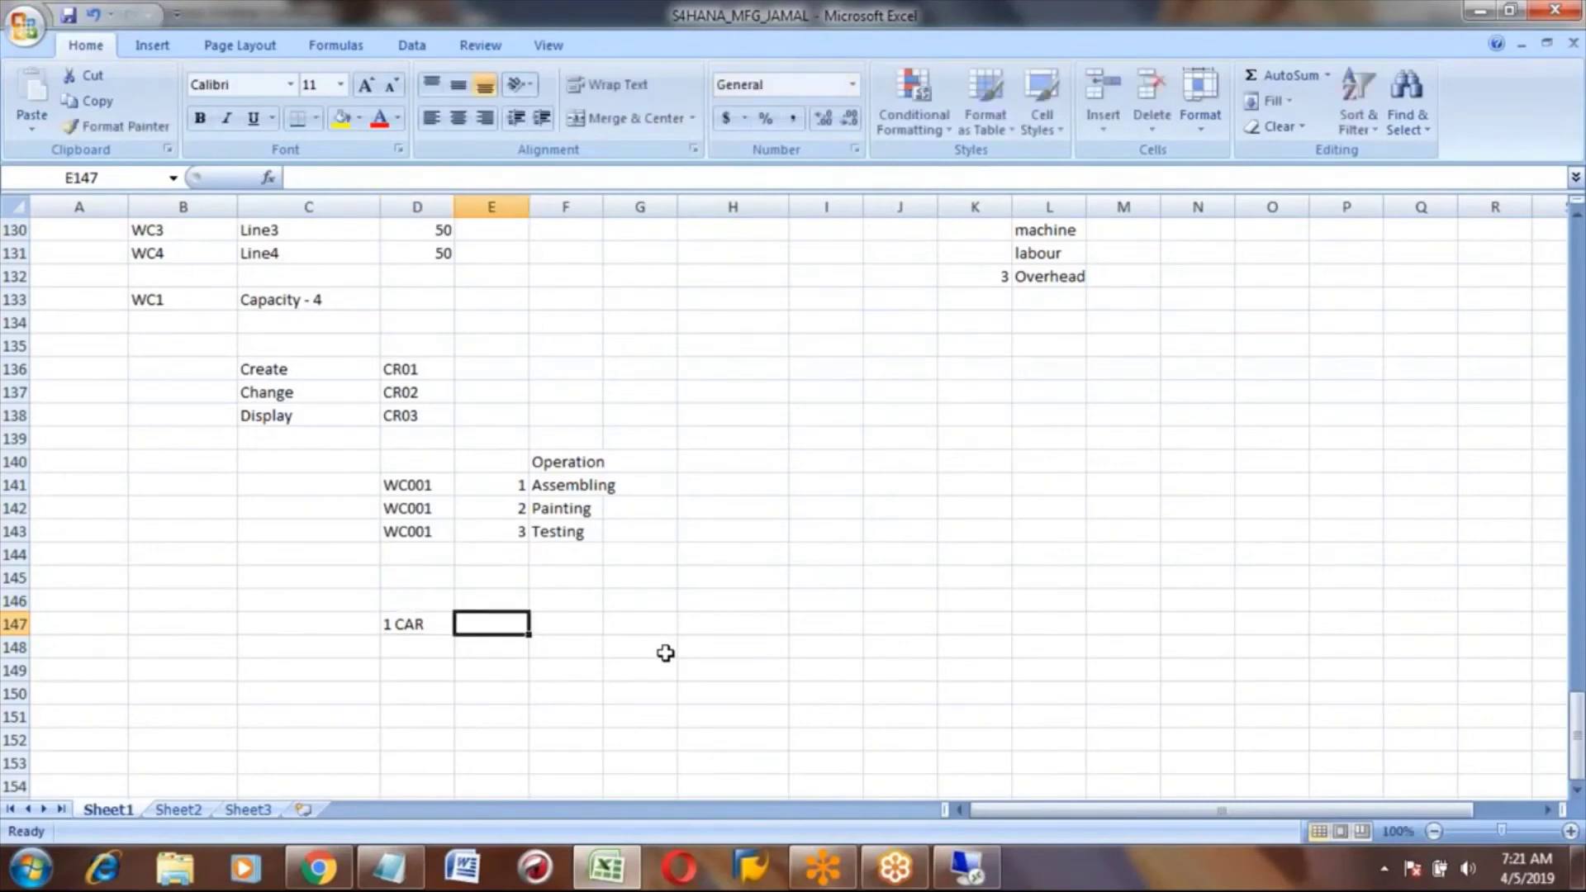
type("10 H")
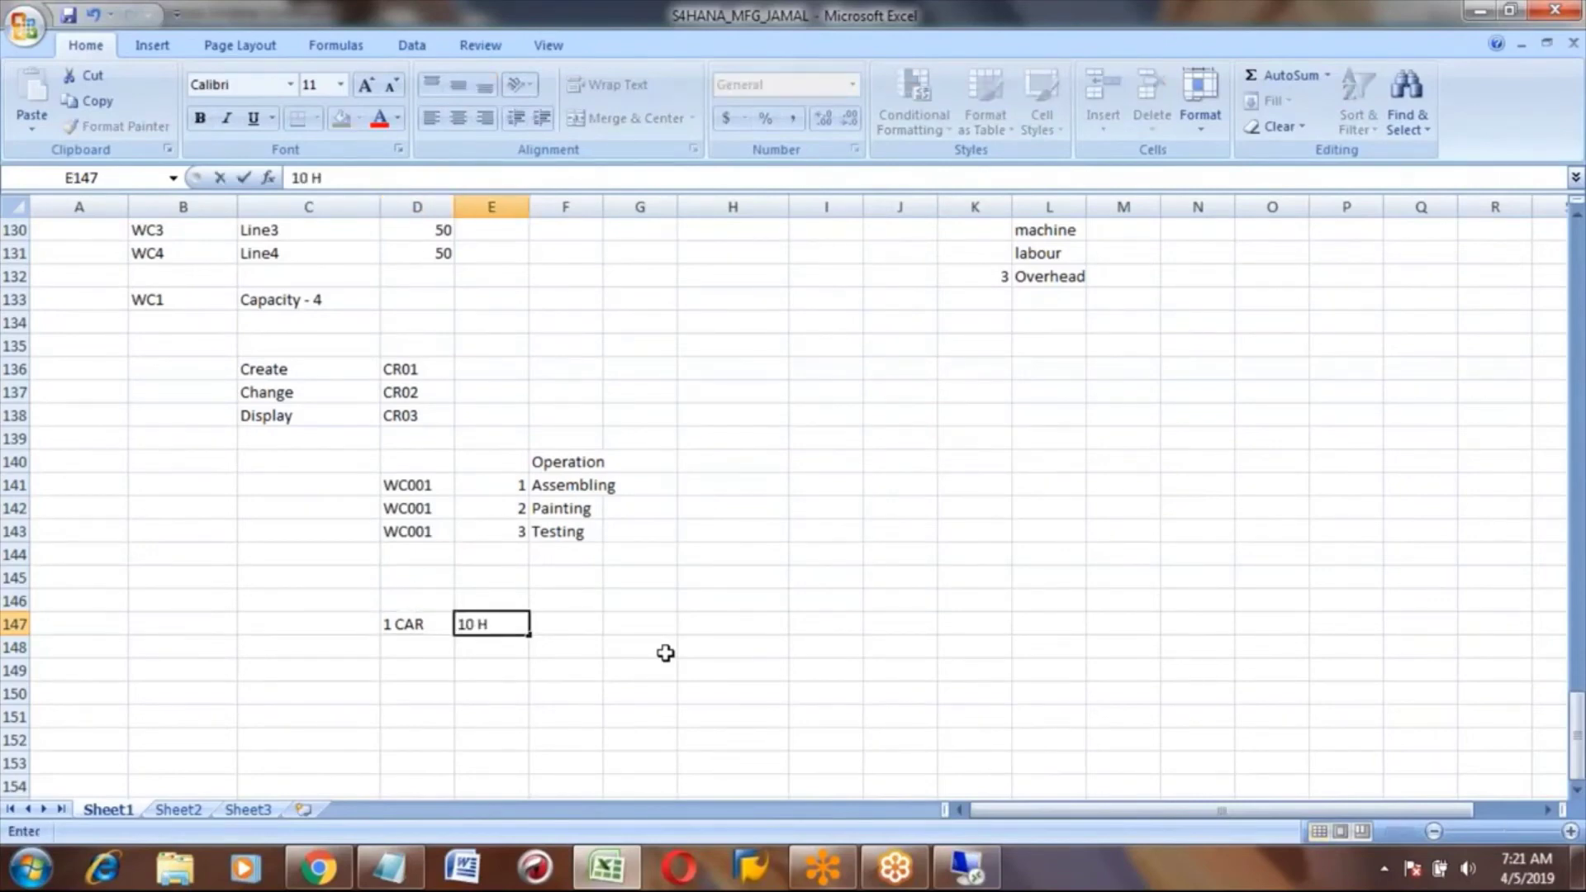
type("R")
key("Return")
key("Up")
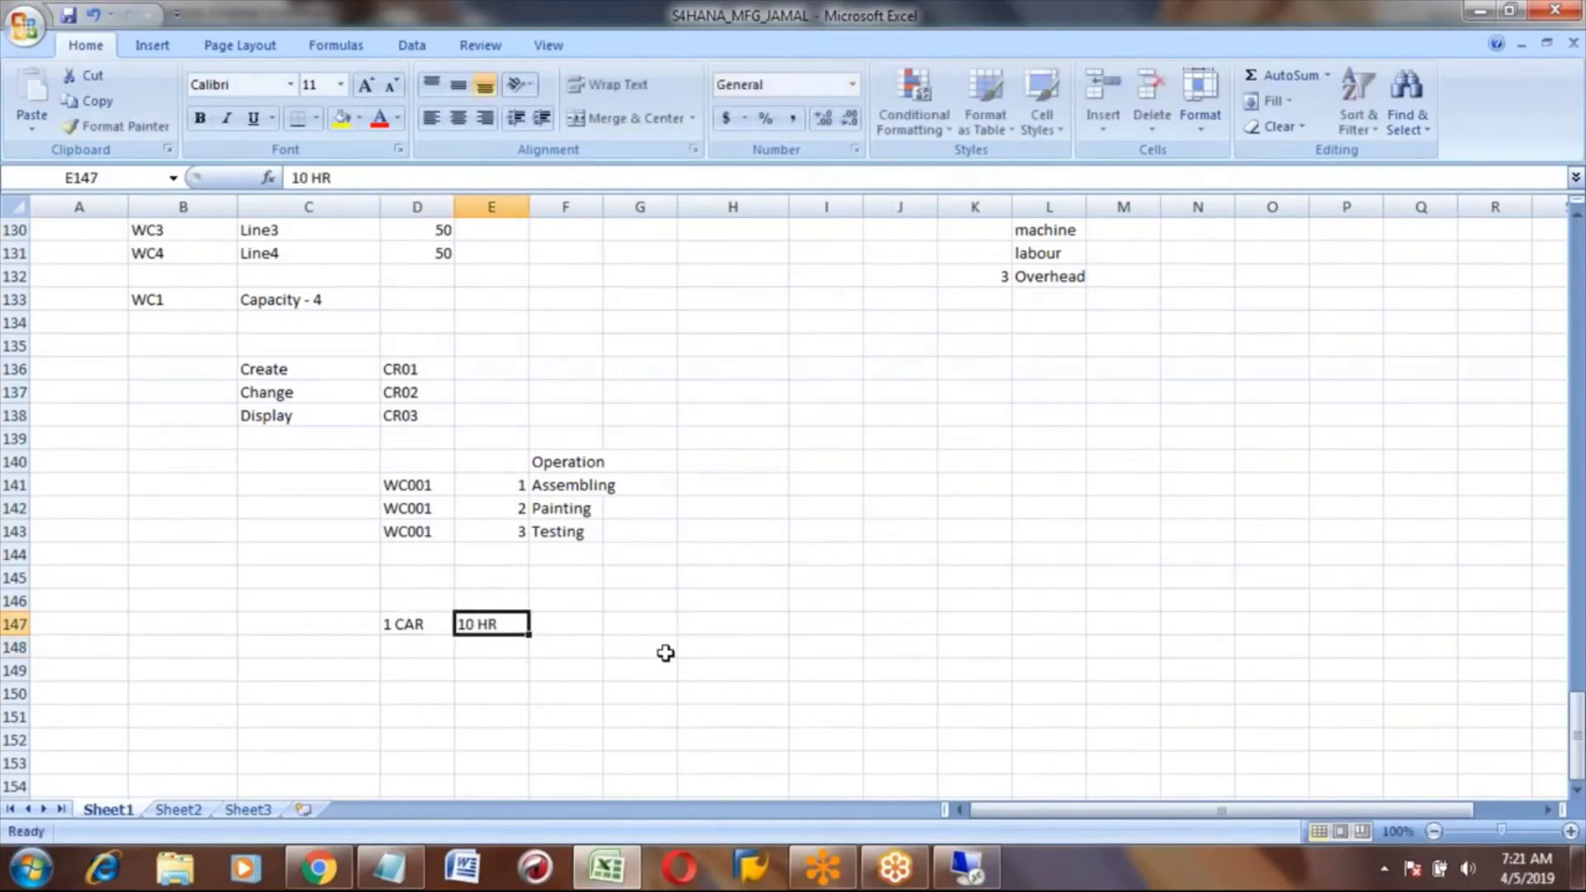
key("Left")
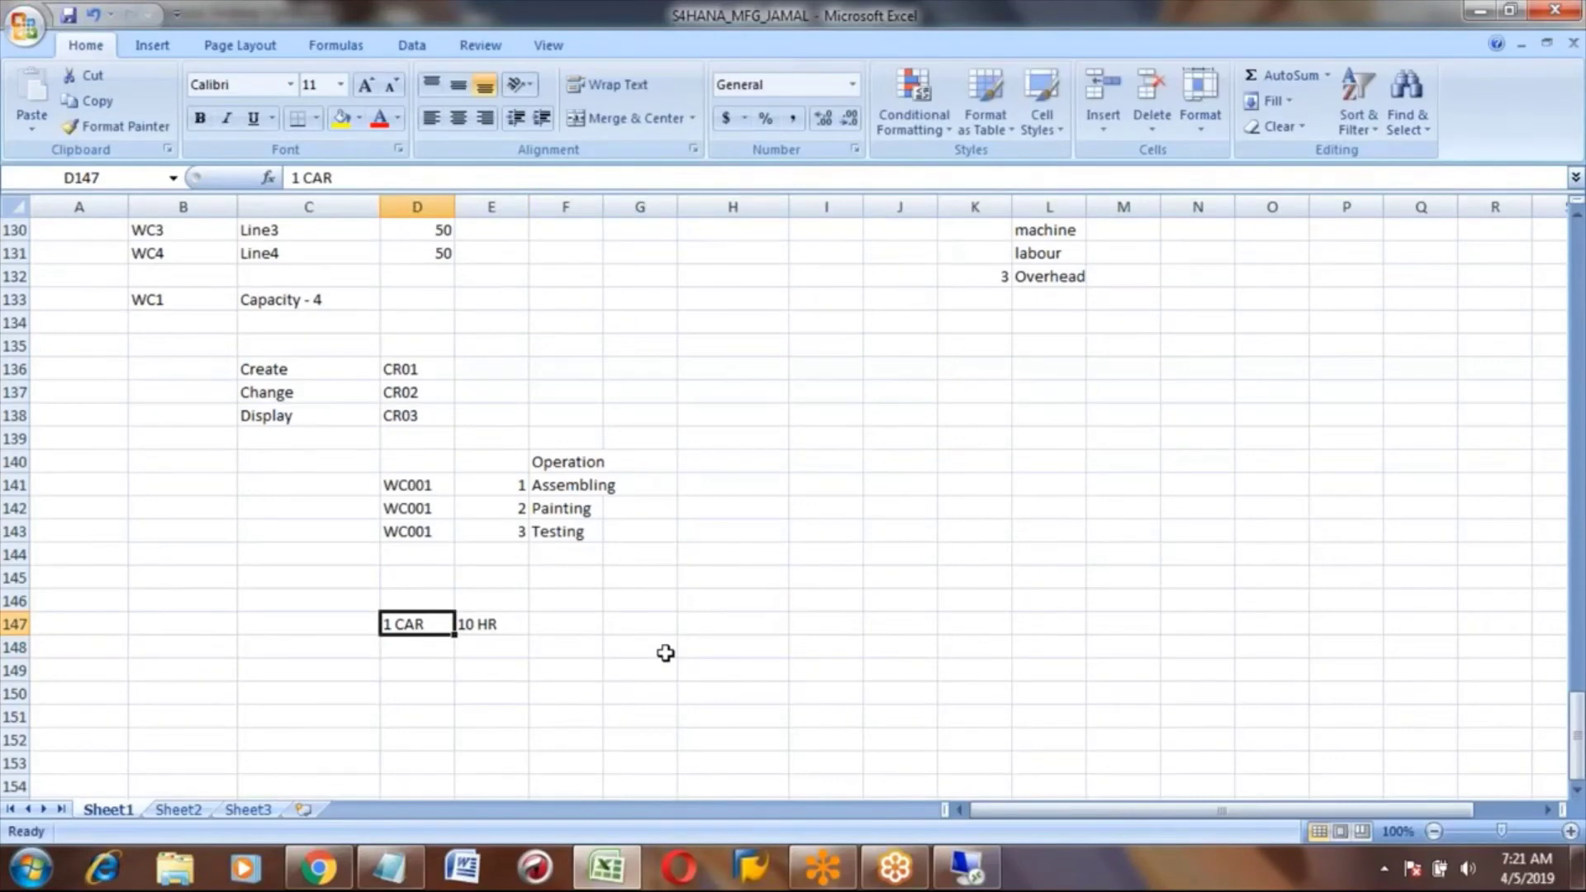
key("Right")
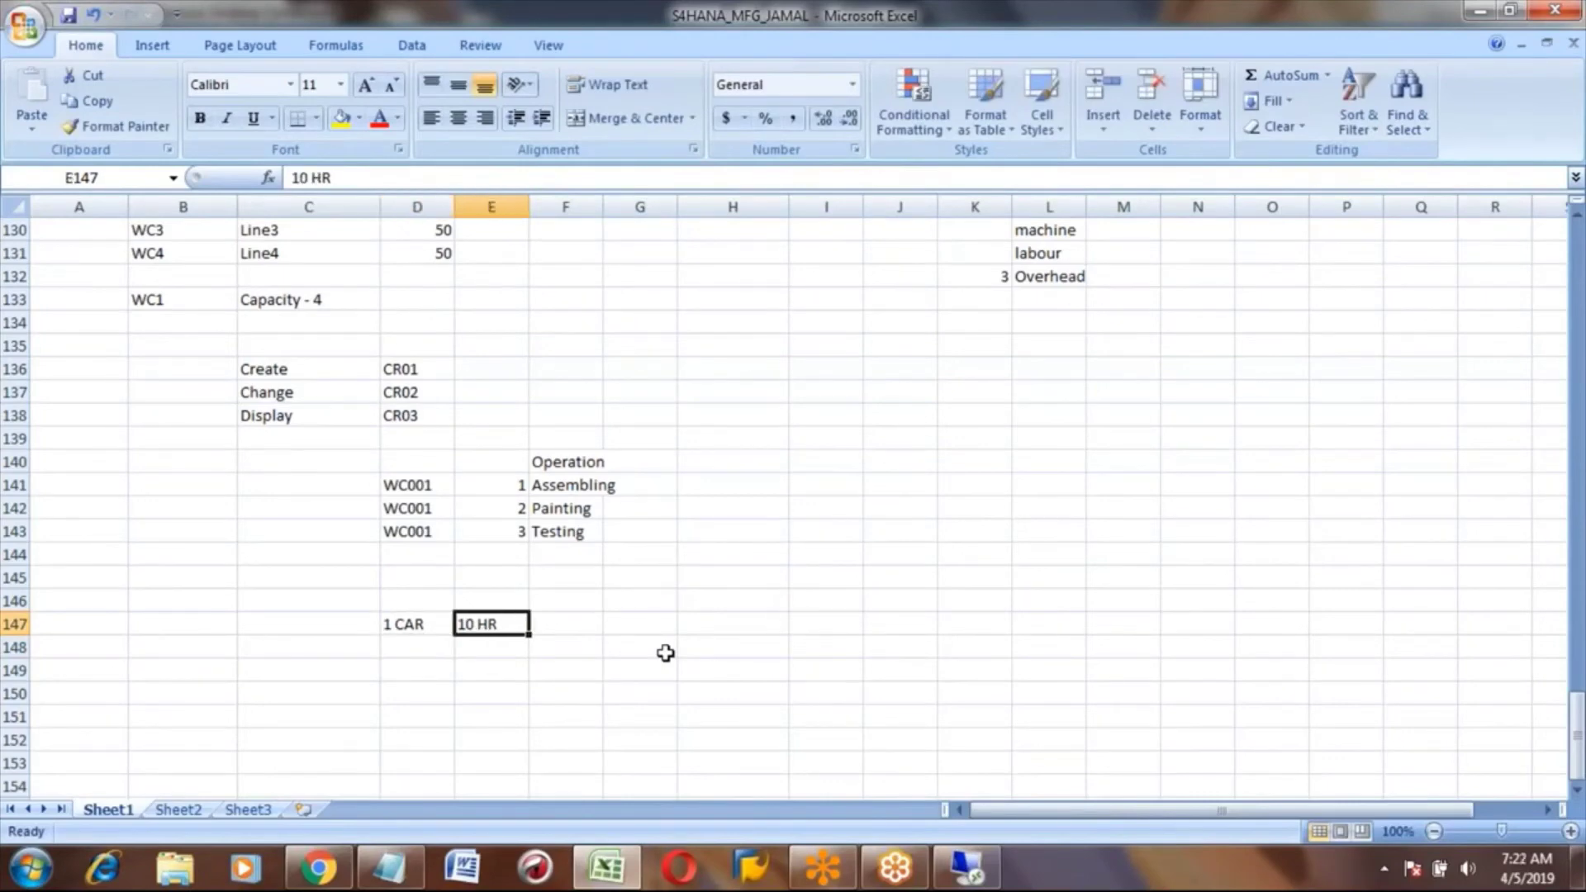
Enter "5 CAR" in cell D148 and "50 HR" in cell E148.
key("Down")
key("Left")
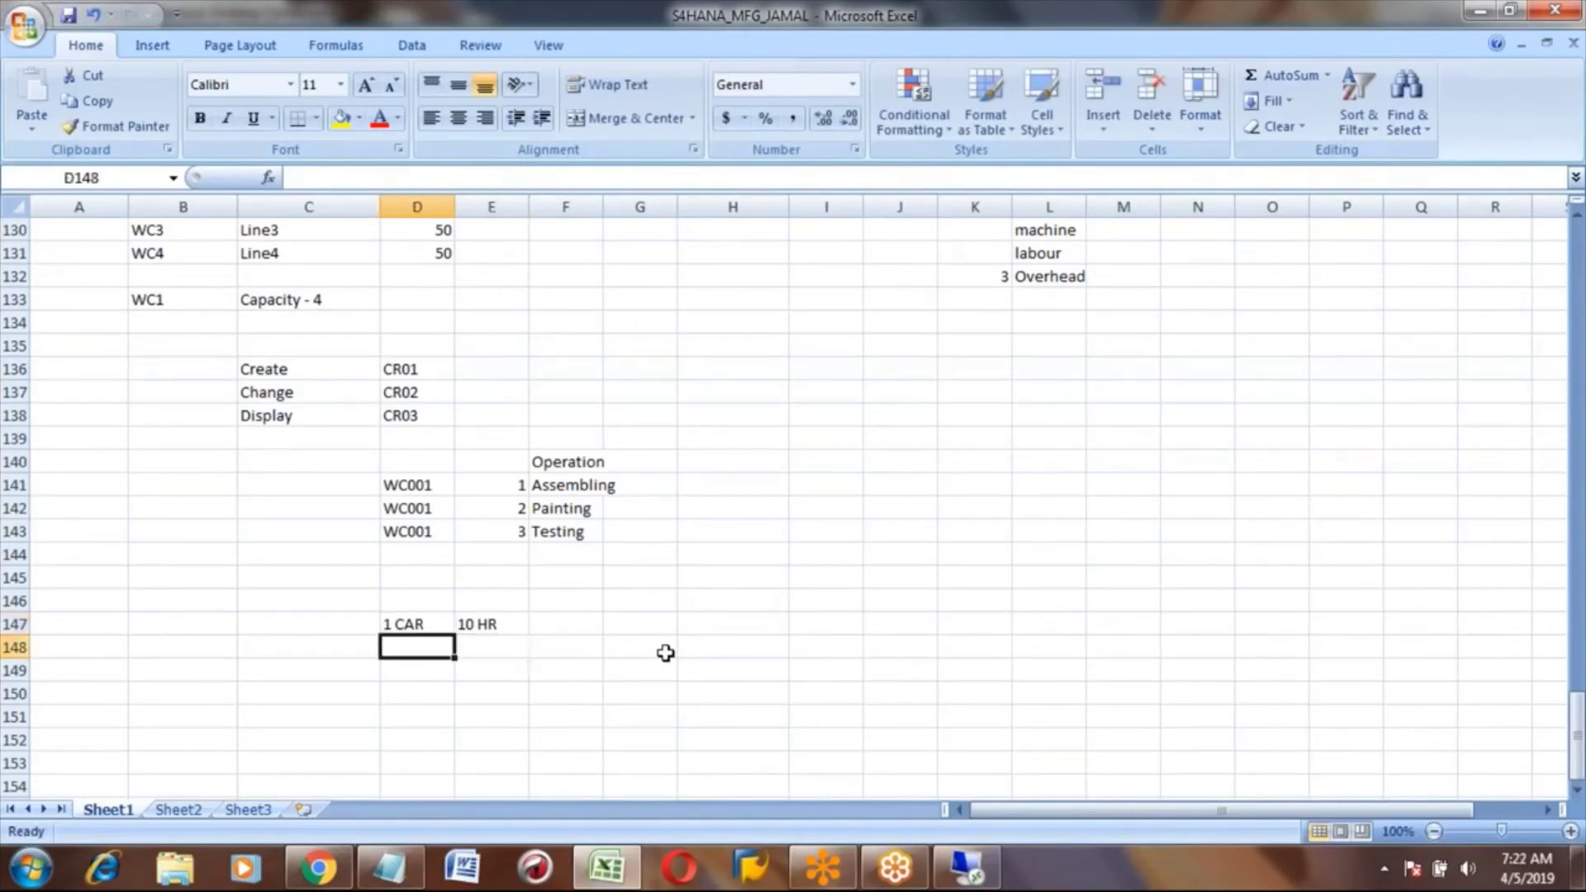
type("5 c")
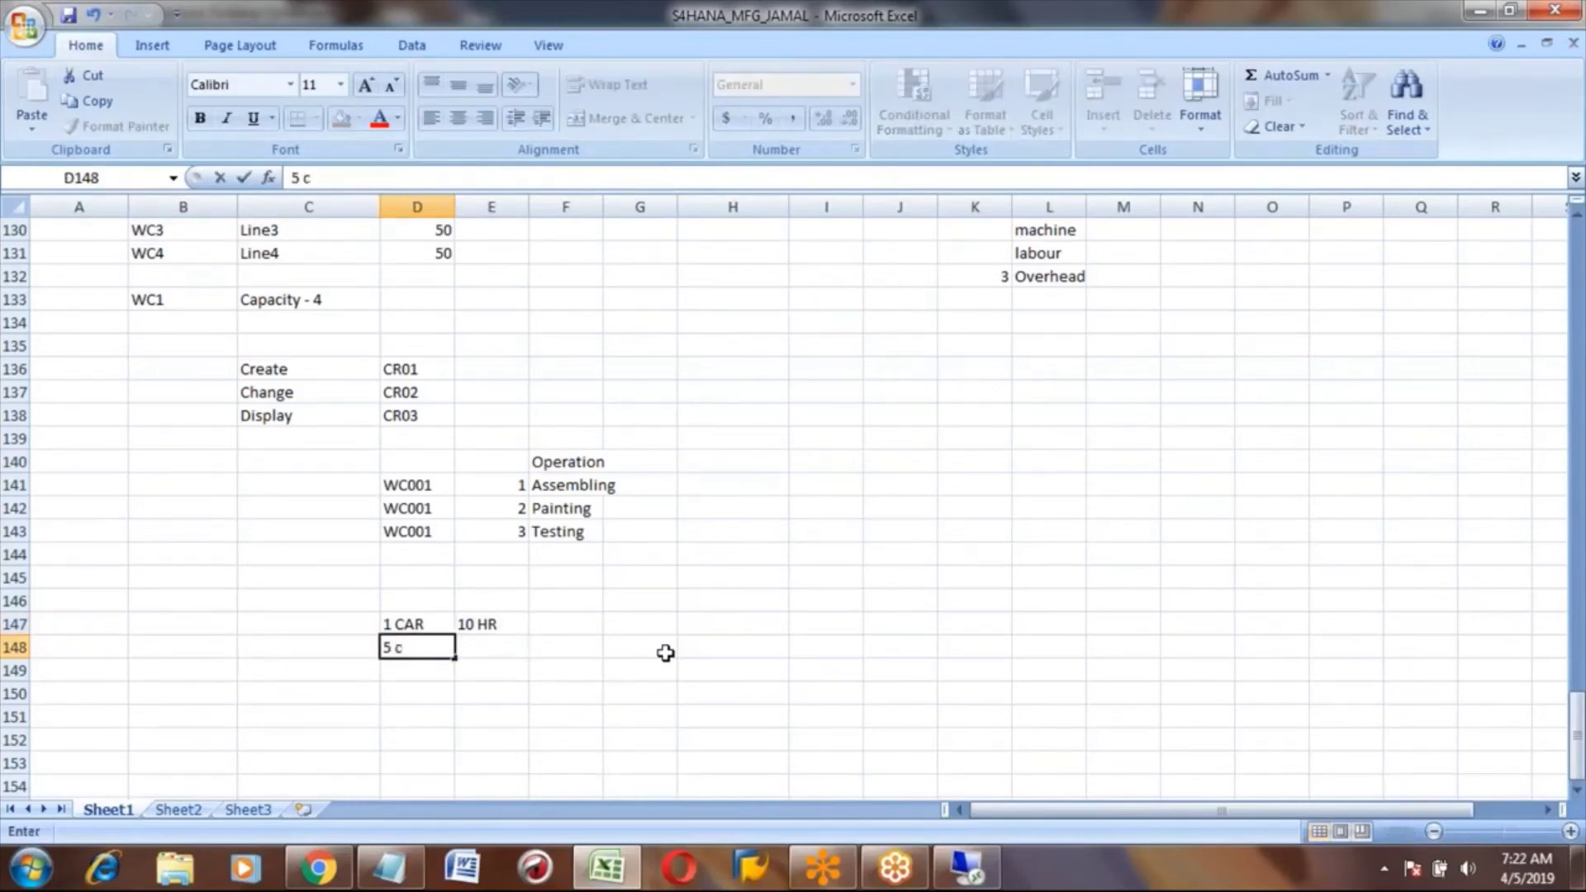
key("BackSpace")
type("CAR")
key("Tab")
type("?")
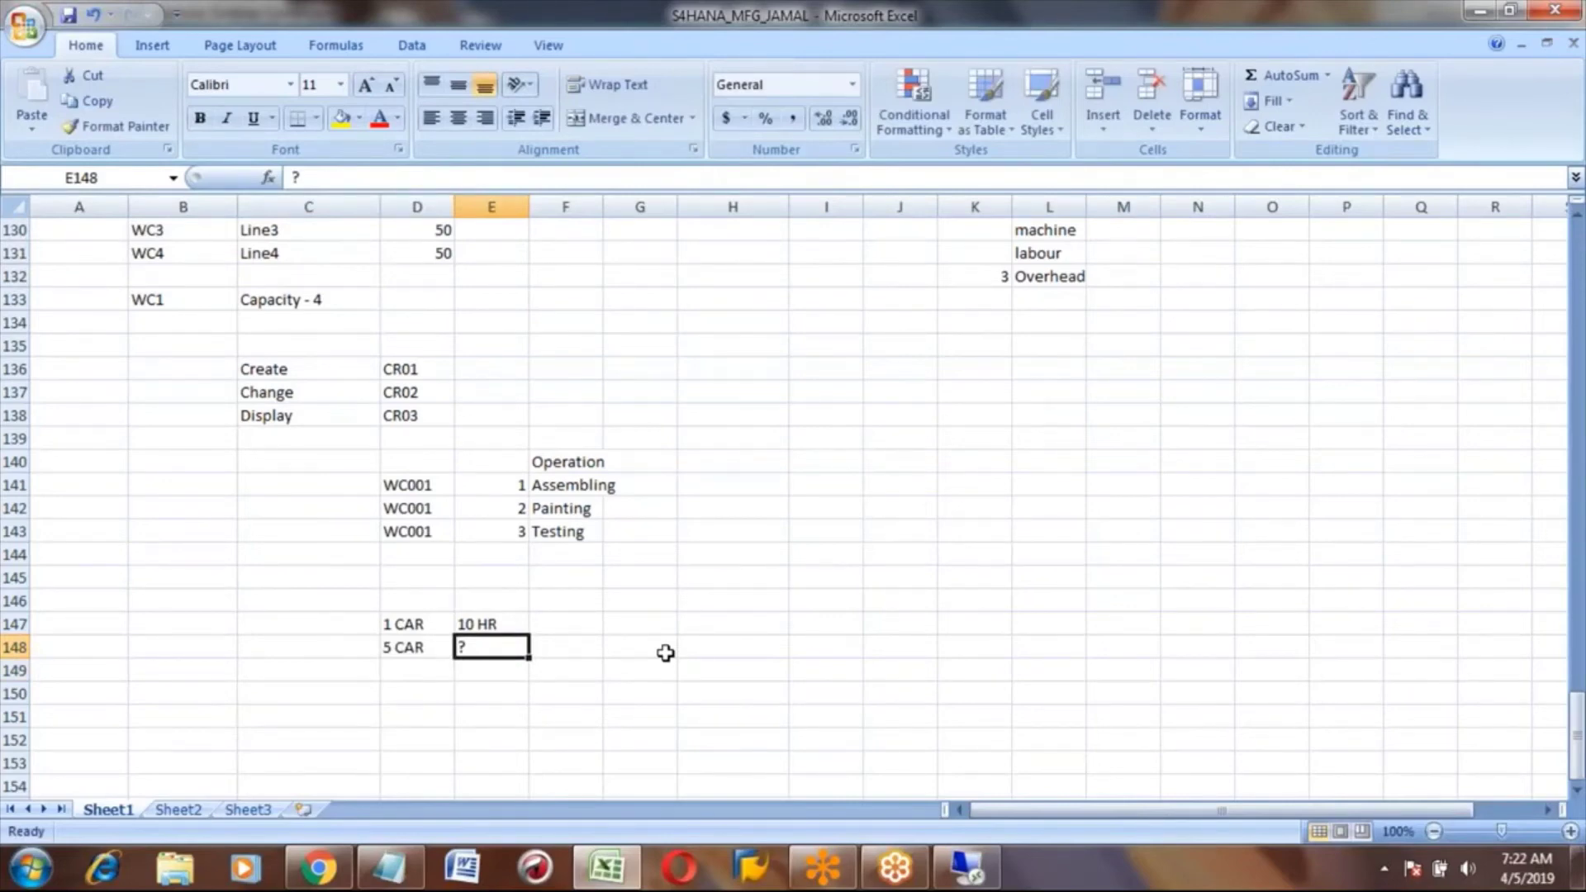
type("50 HR")
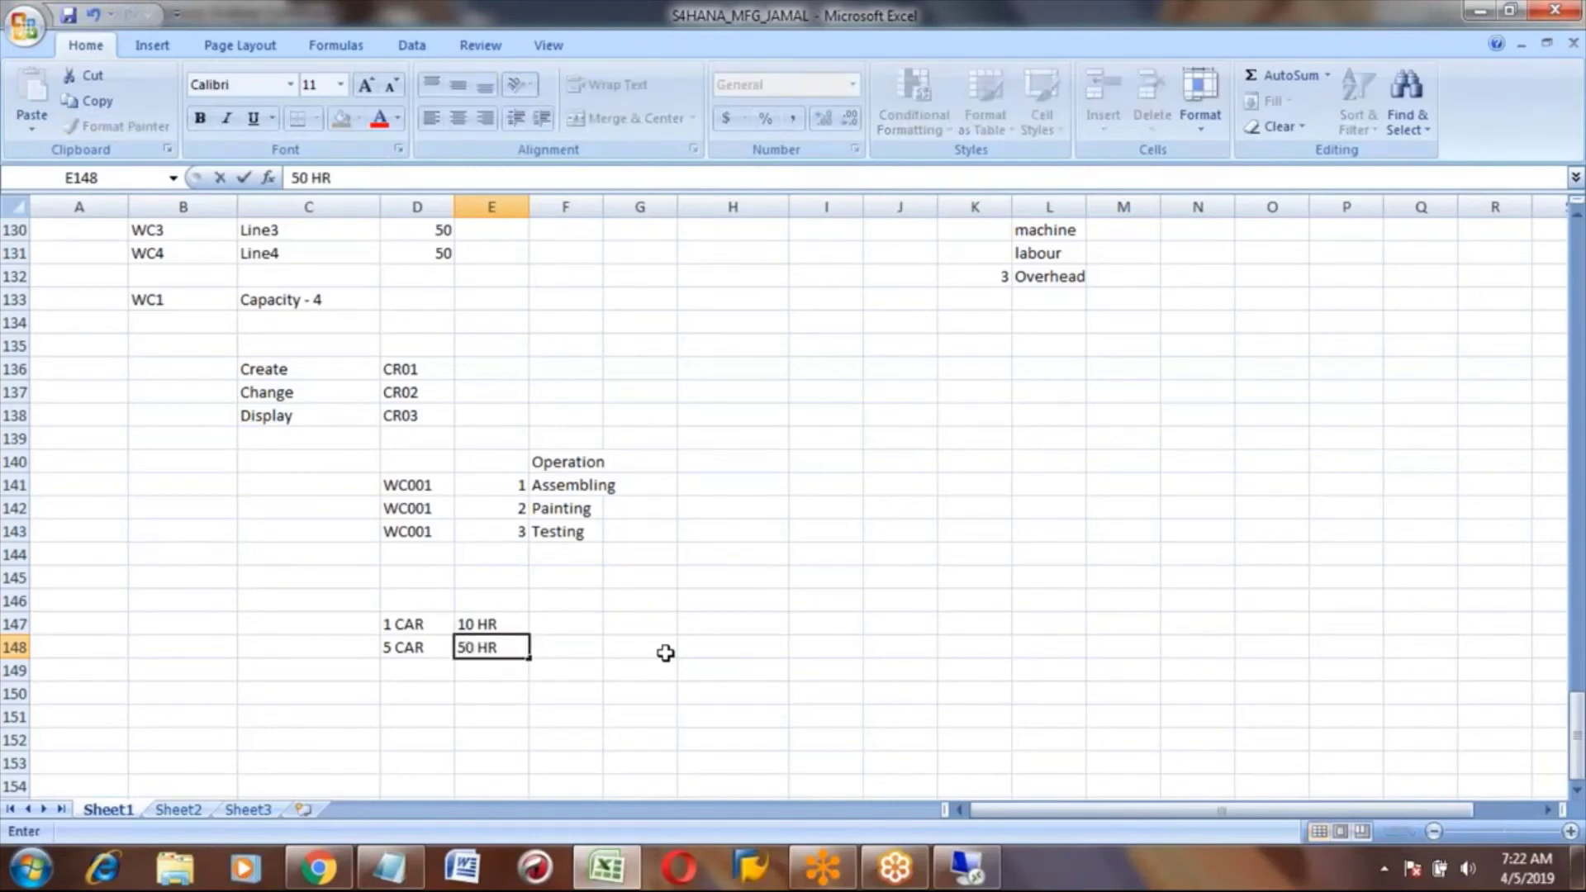
key("Return")
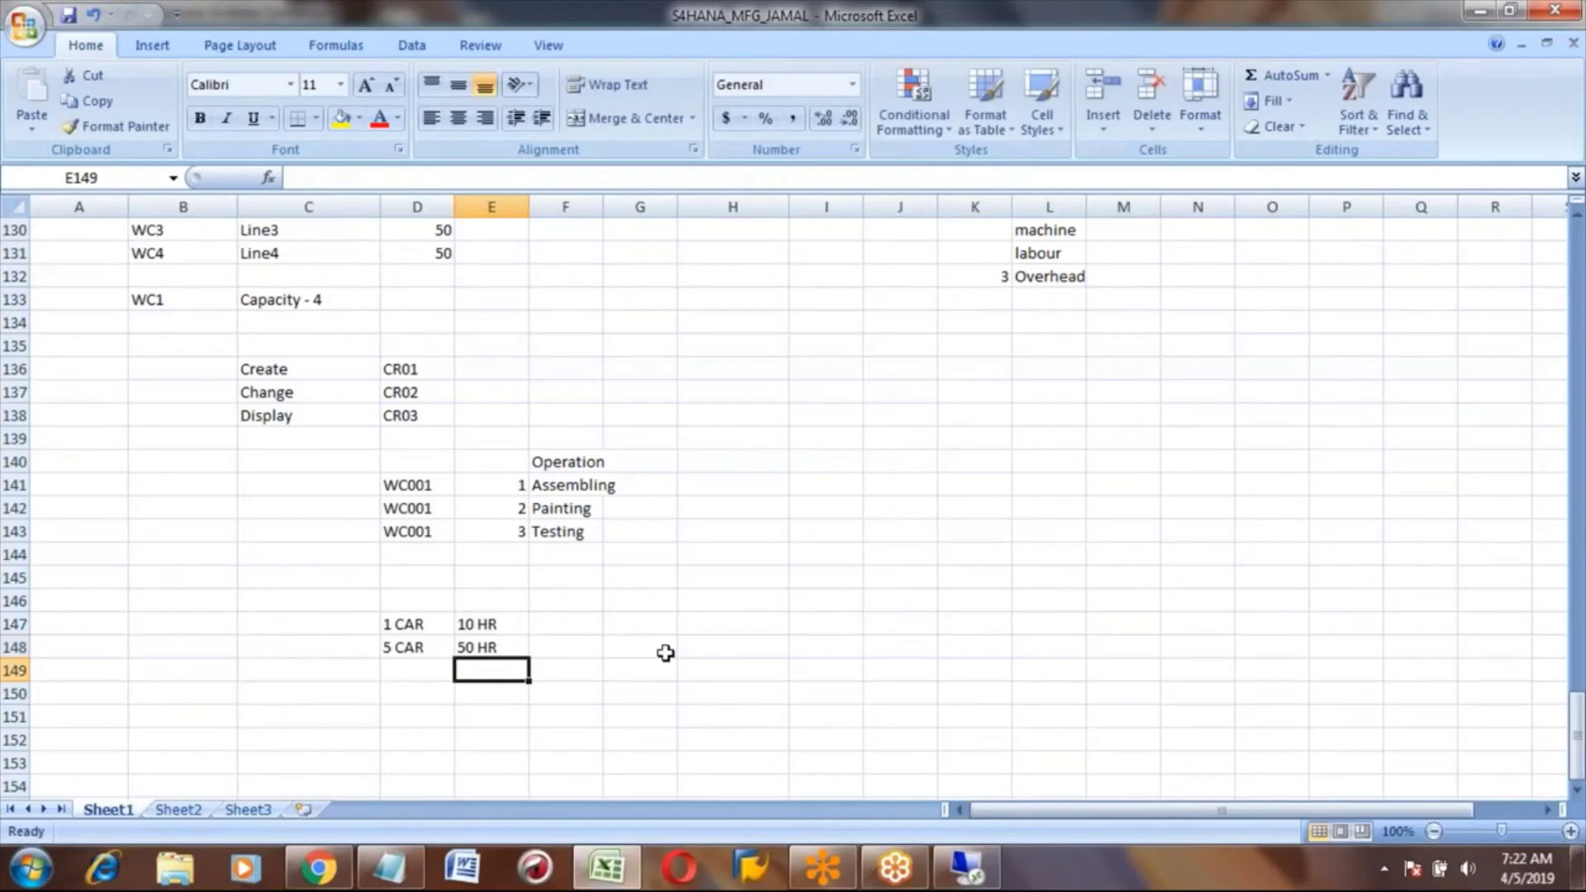
Enter the calculation "=5*10/1" as visible text in cell F148.
key("Right")
key("Up")
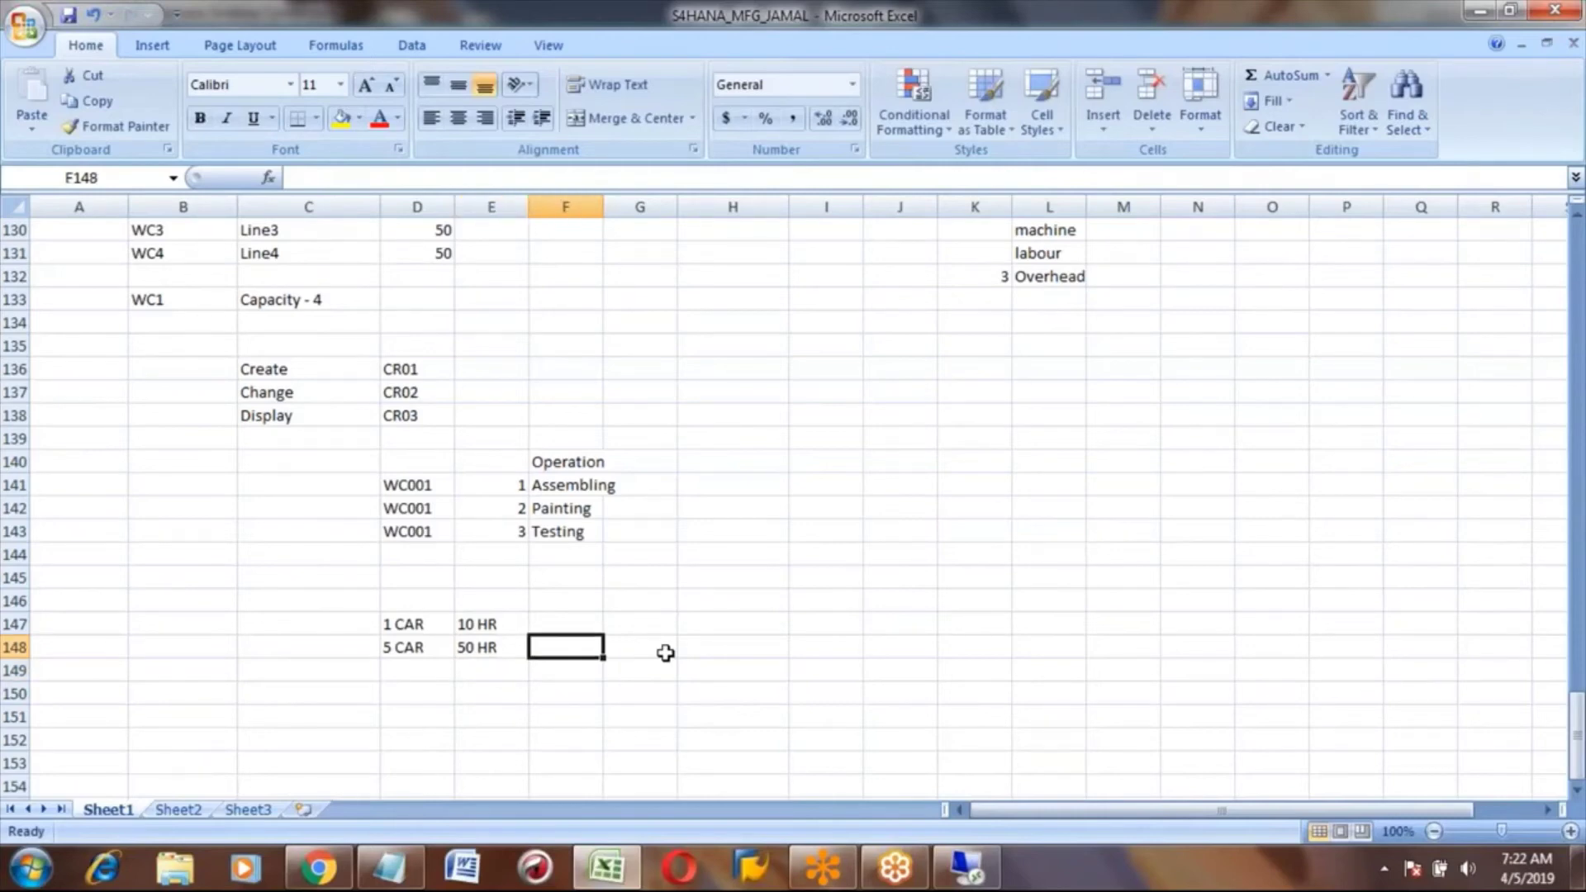
type("5")
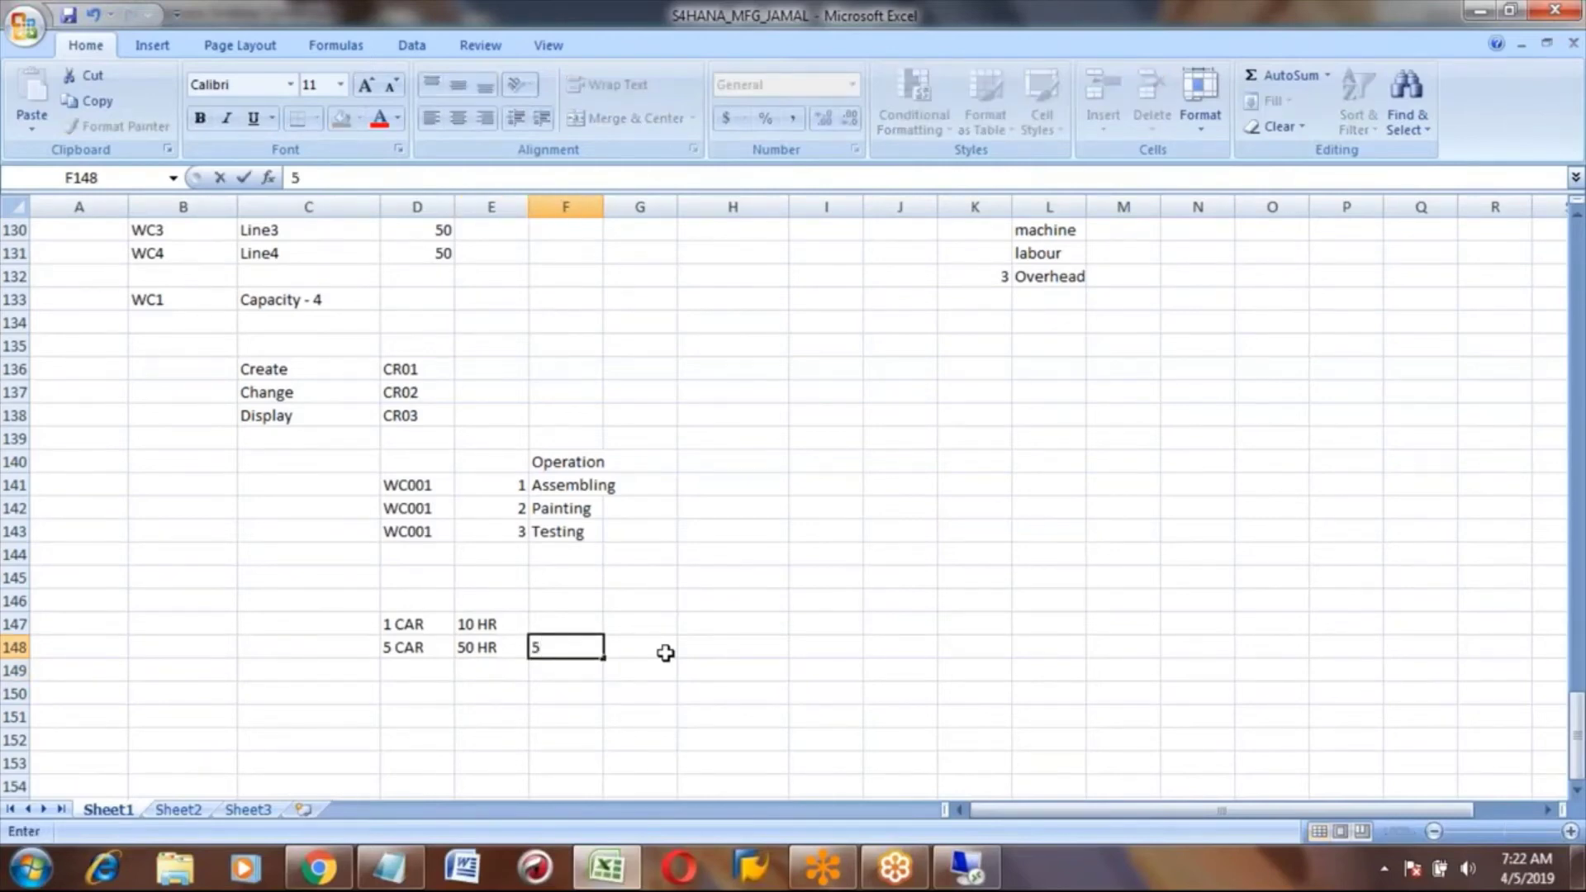
key("BackSpace")
type("=")
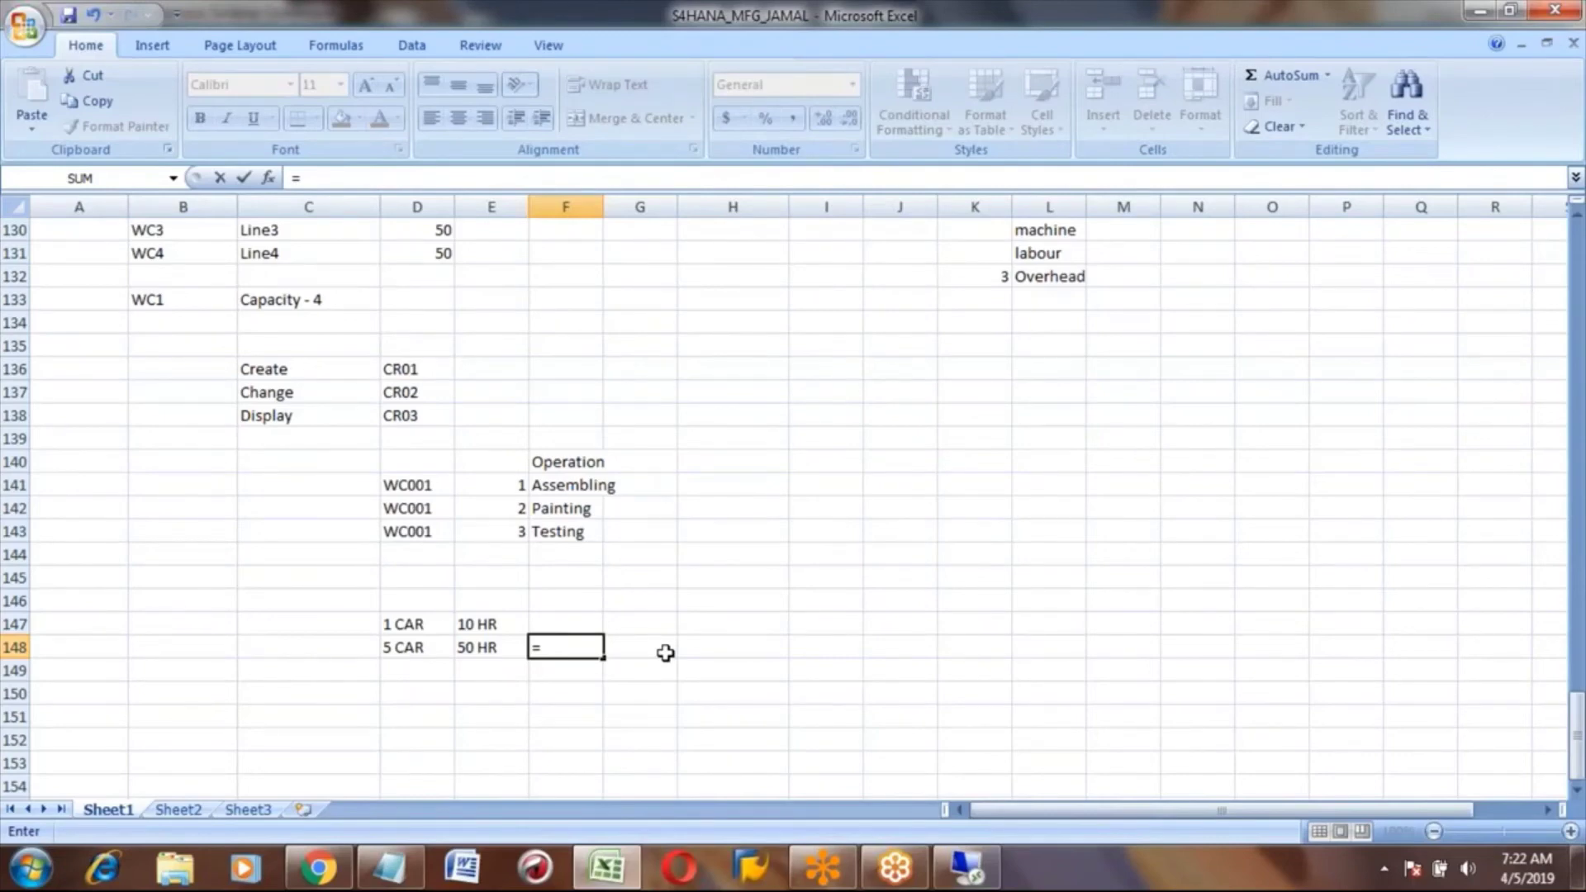
type("5*10/1")
key("Return")
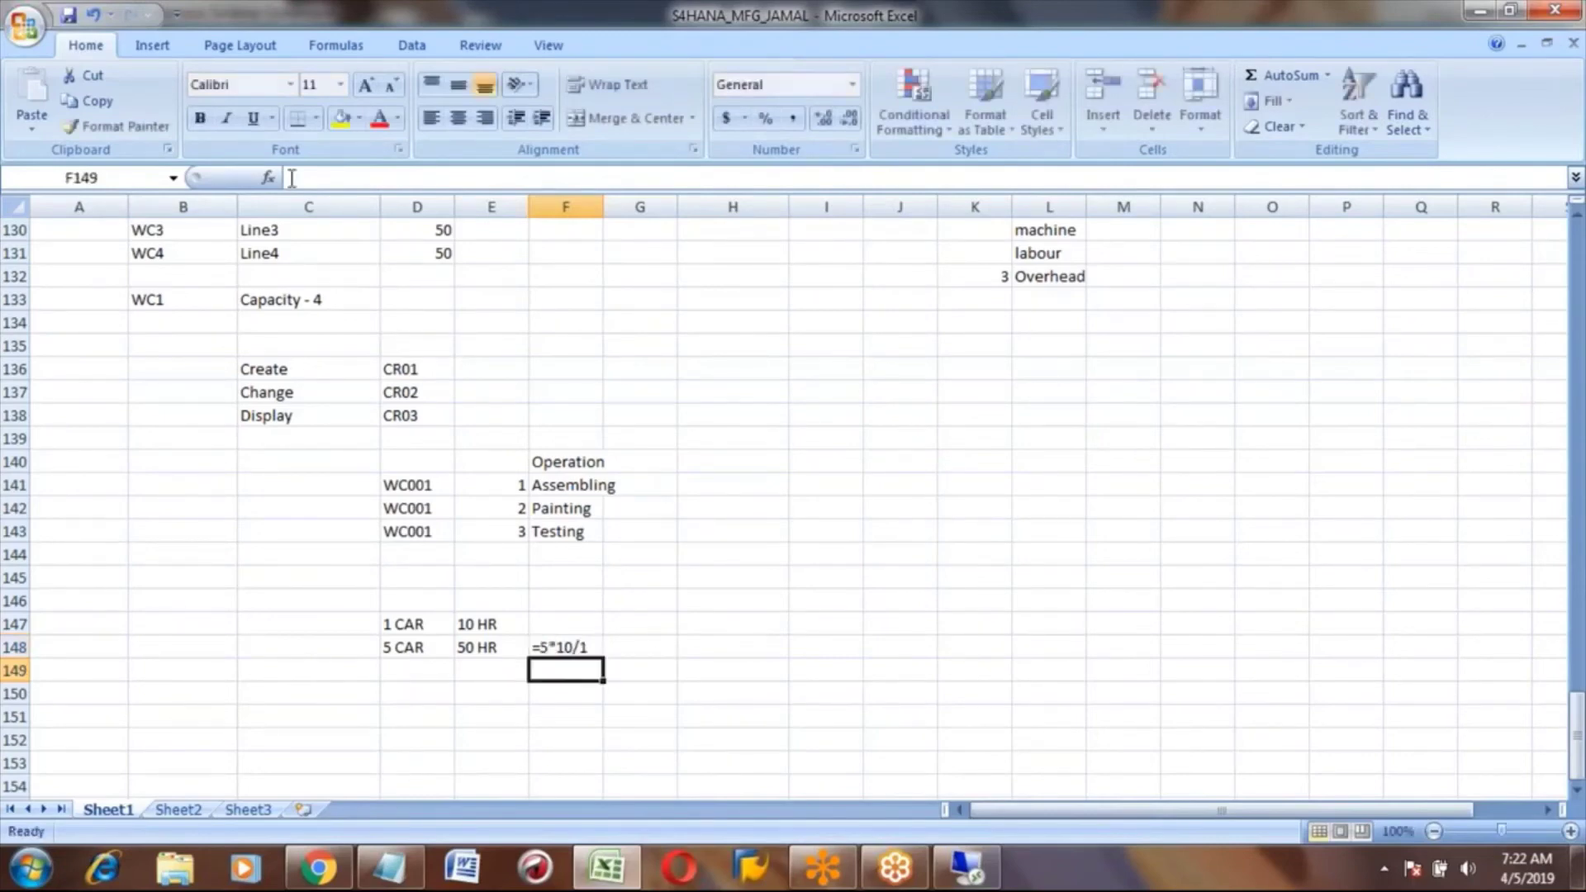
left_click(567, 647)
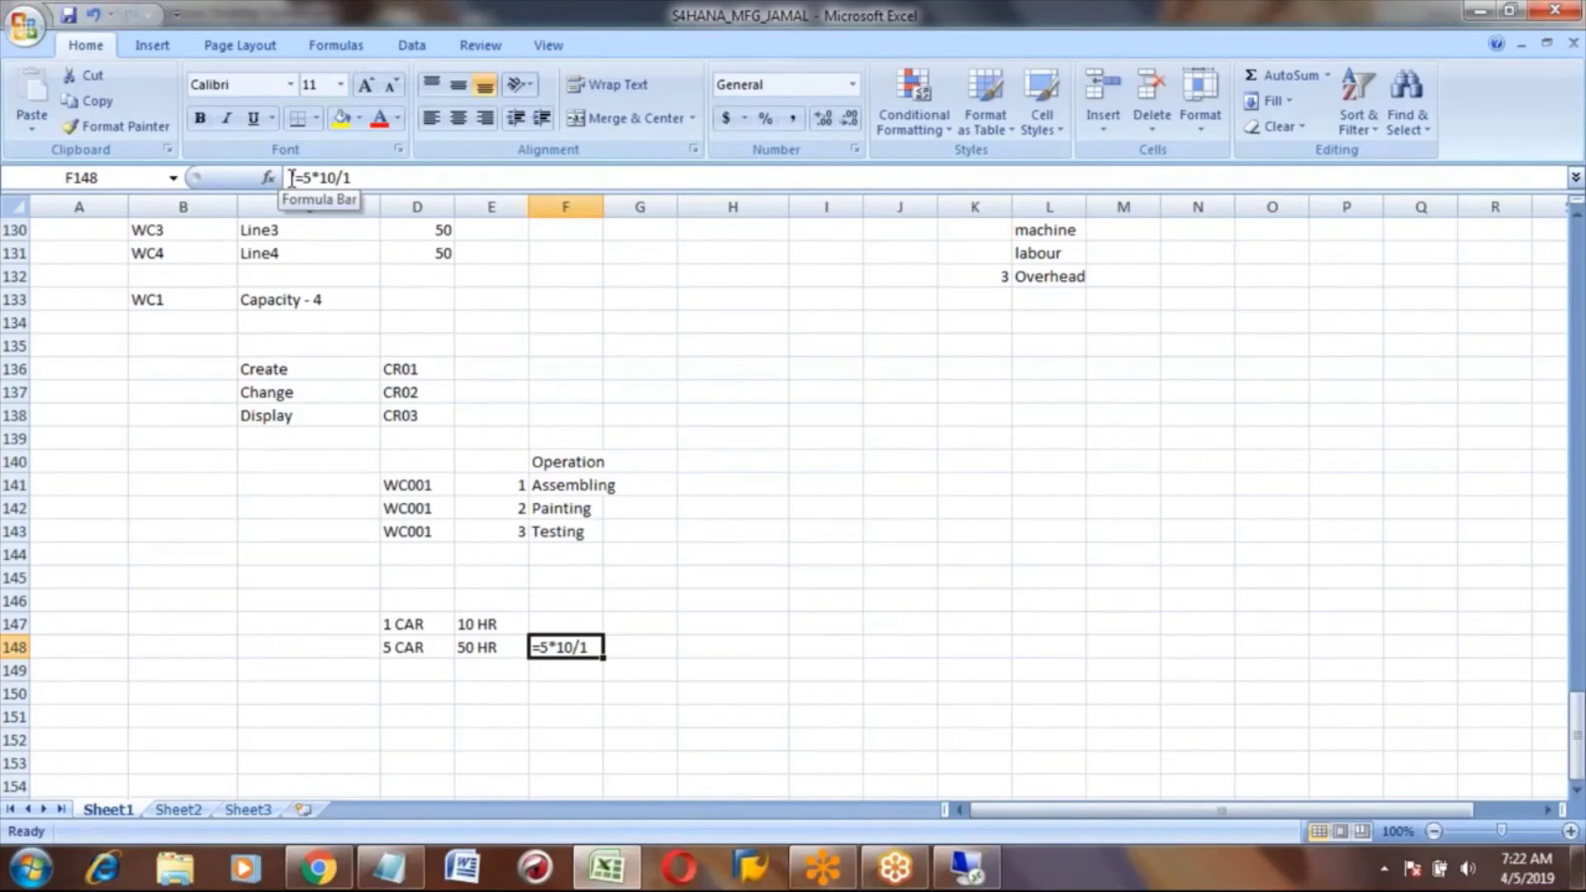
Switch to SAP and choose SAP006 (Prod.: Machine rqmts) as the processing formula for capacity category 001.
key("alt+Tab")
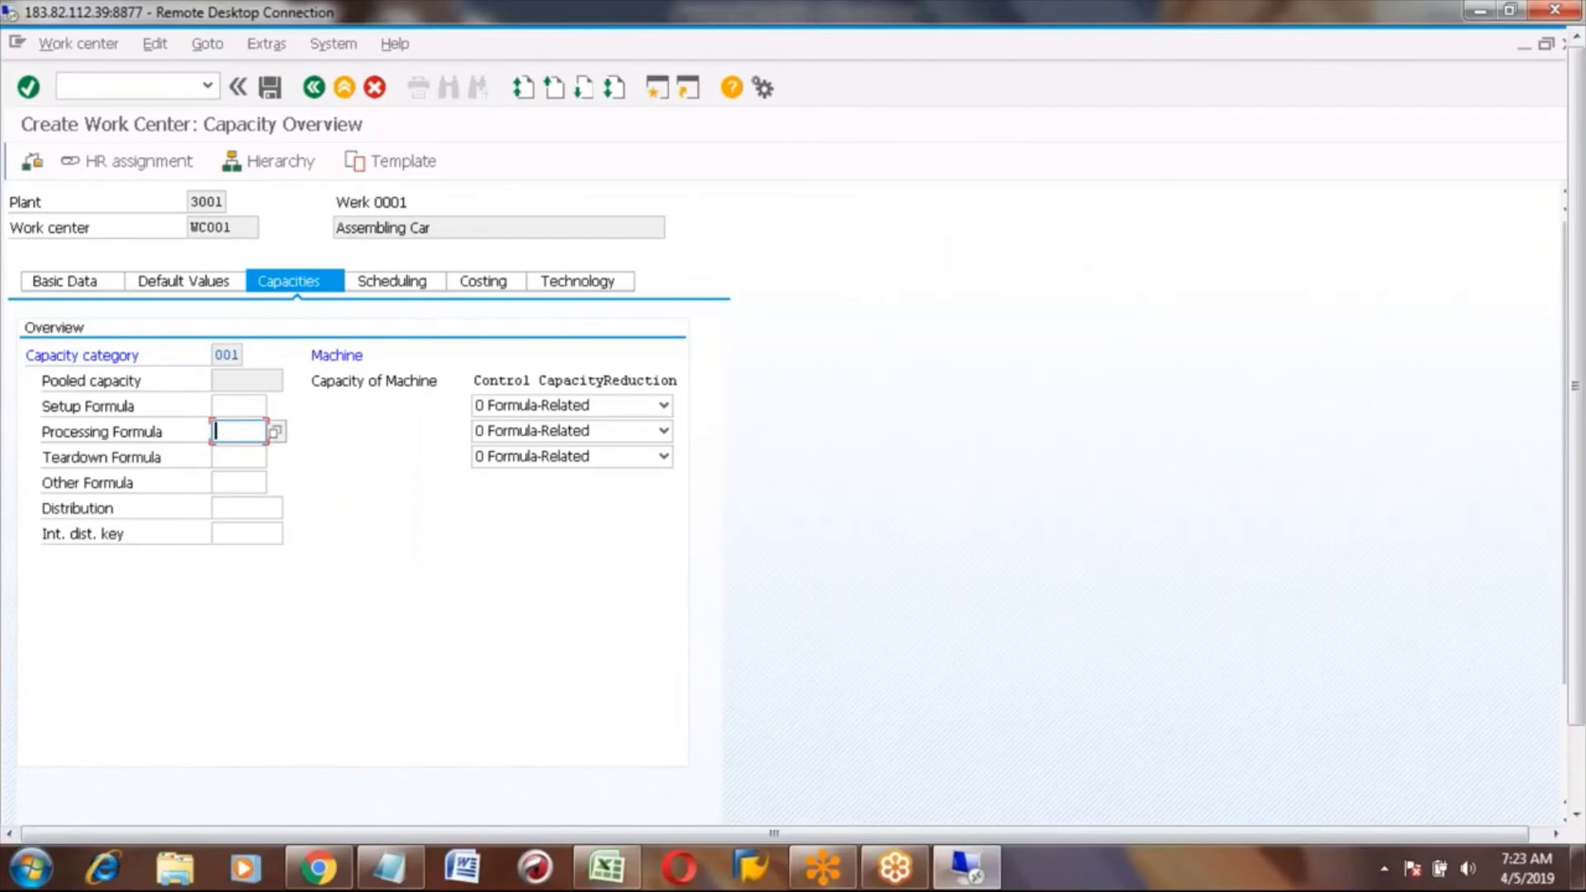
key("F4")
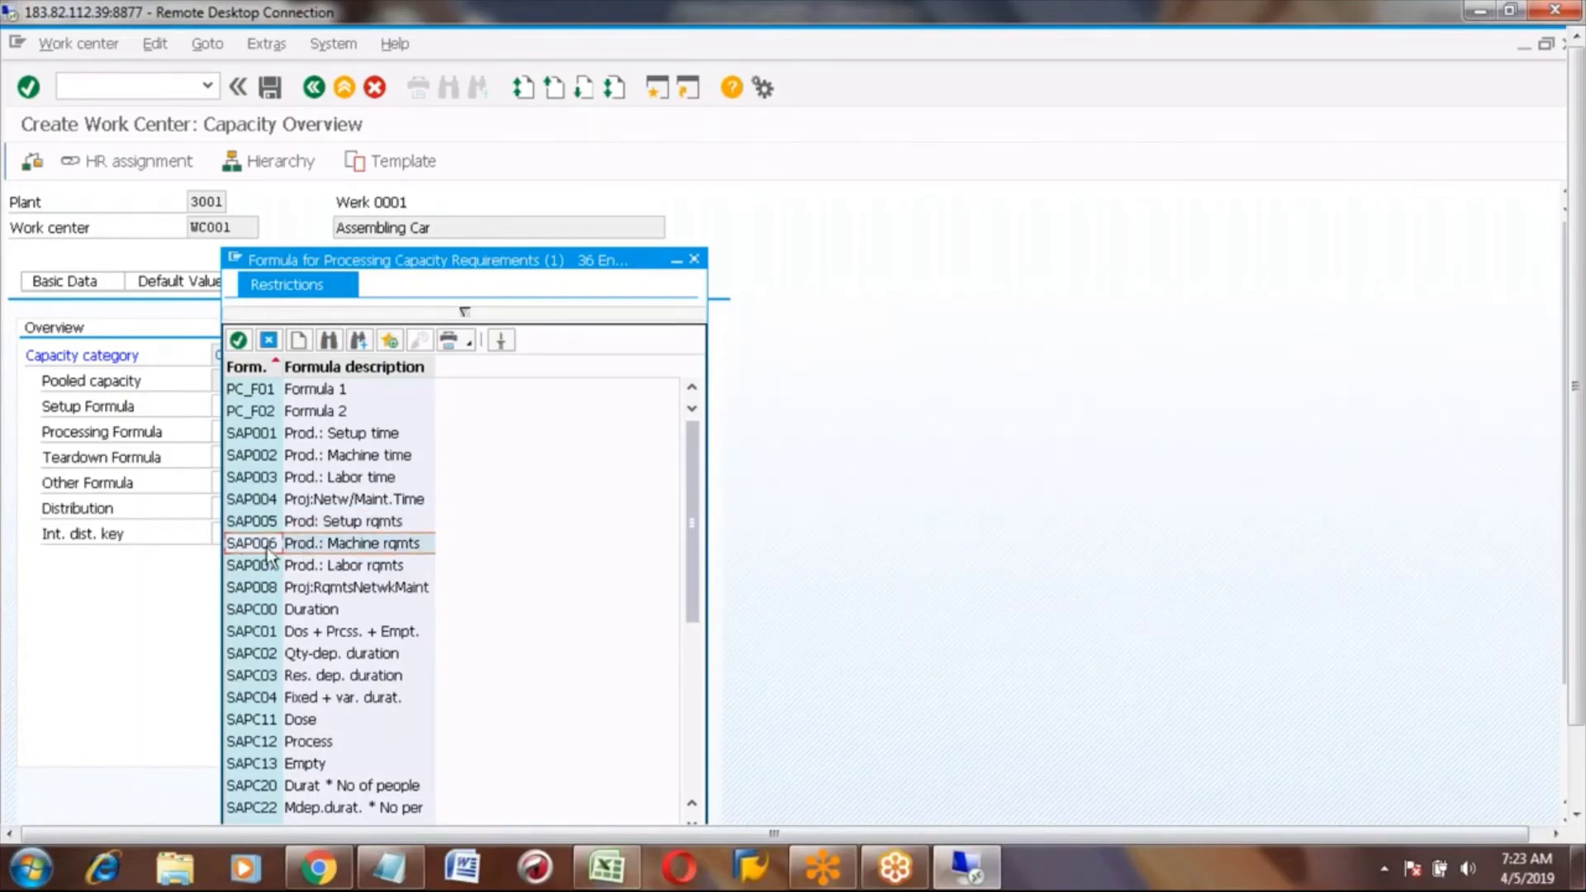
double_click(266, 547)
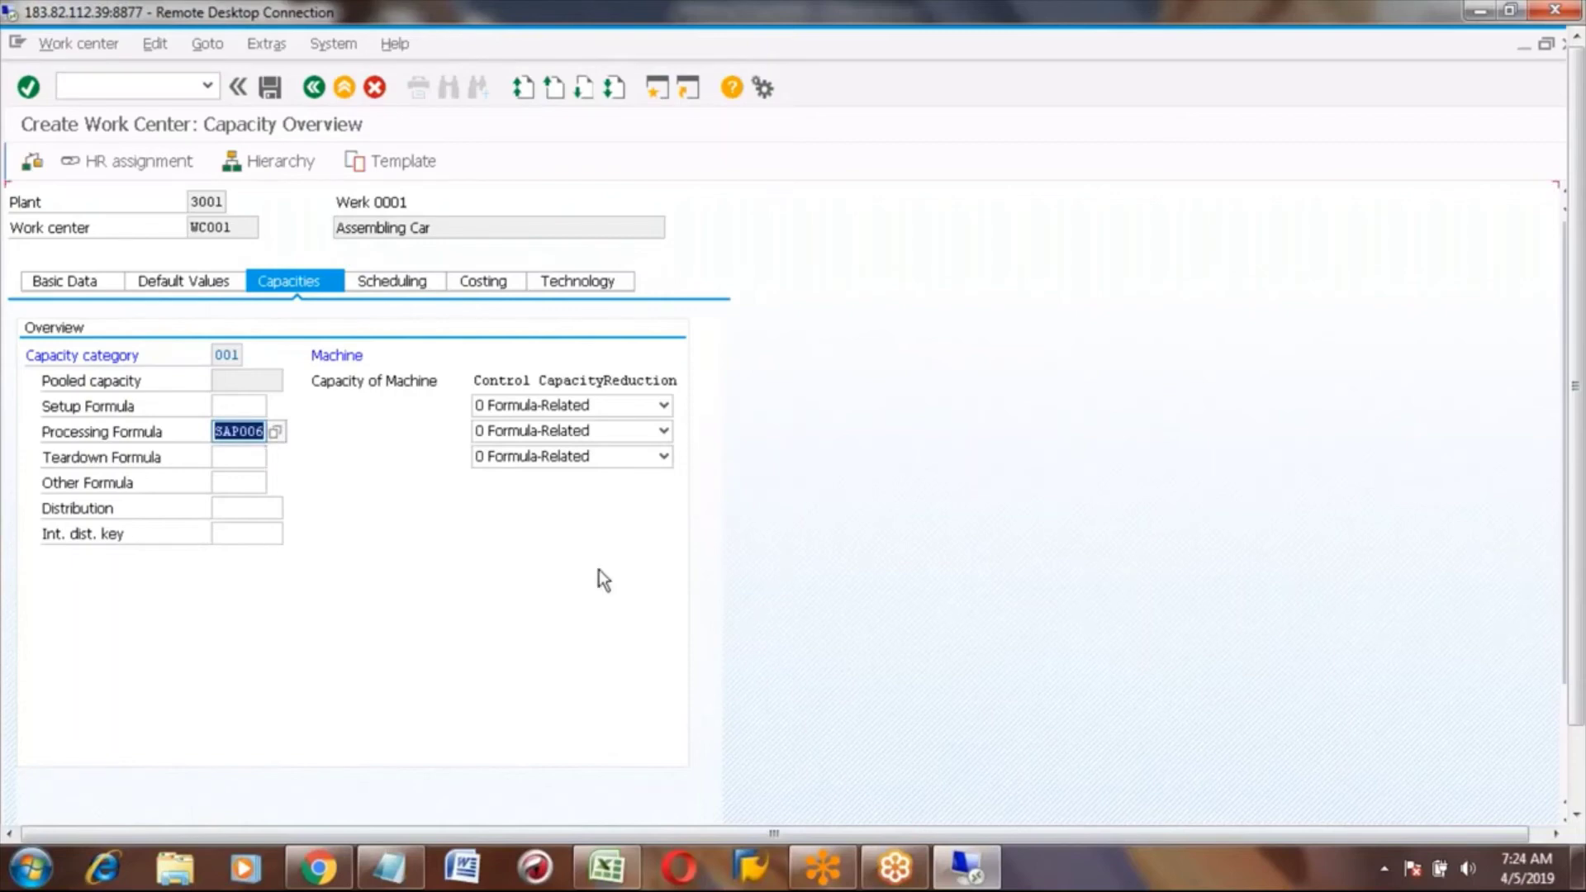
Display the definition of processing formula SAP006 and compare it with the car-hours calculation in the Excel sheet.
left_click(1577, 816)
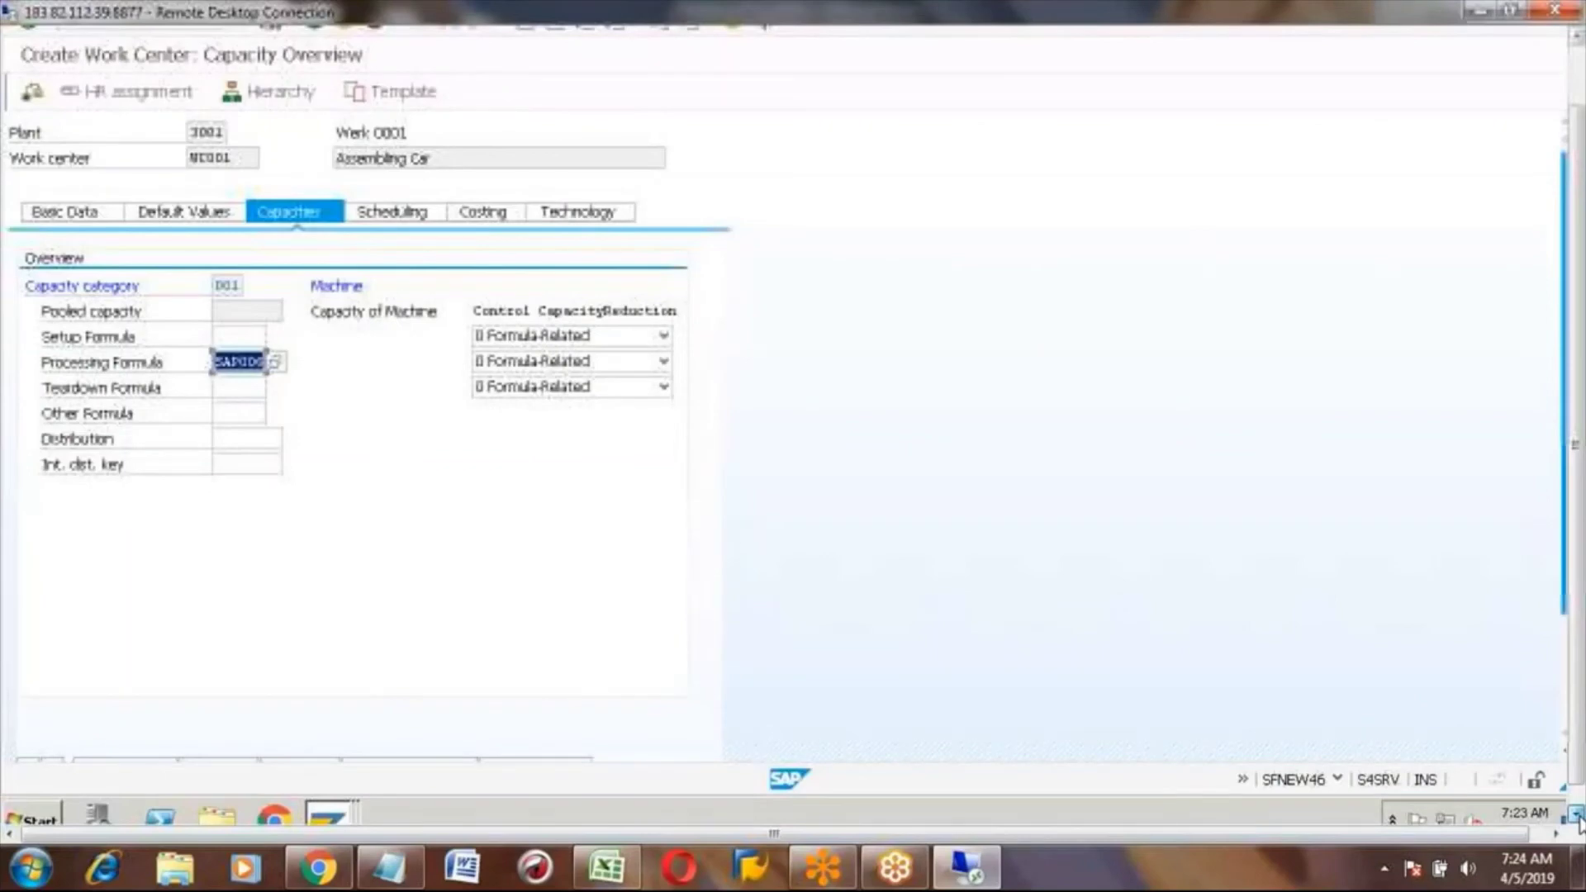
left_click(1577, 816)
scroll(328, 481, "down", 3)
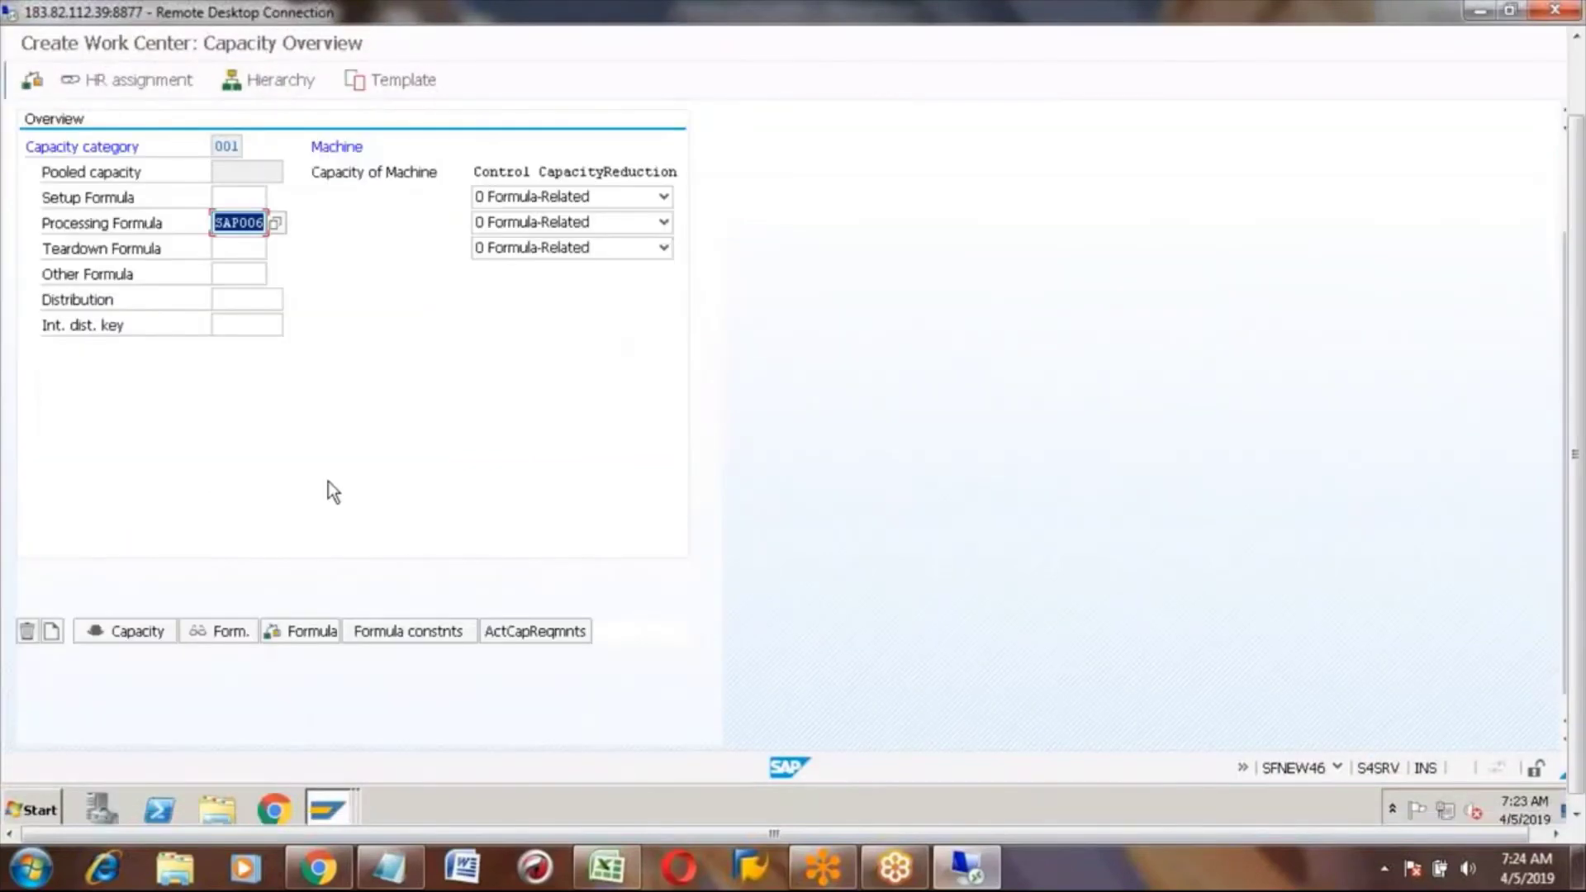
left_click(225, 631)
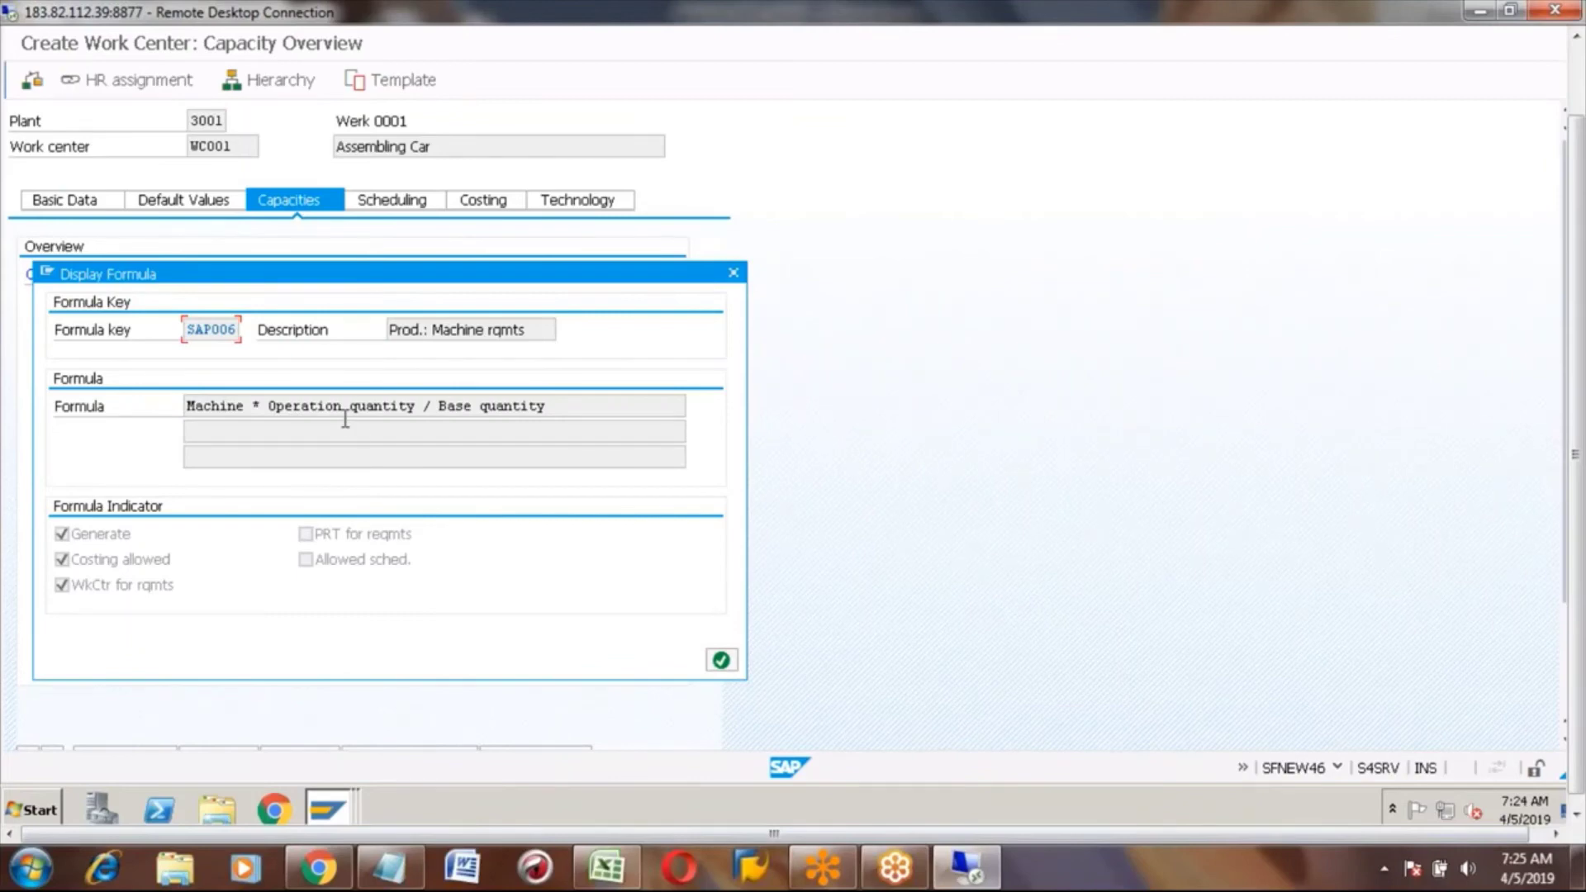
left_click(607, 878)
key("alt+Tab")
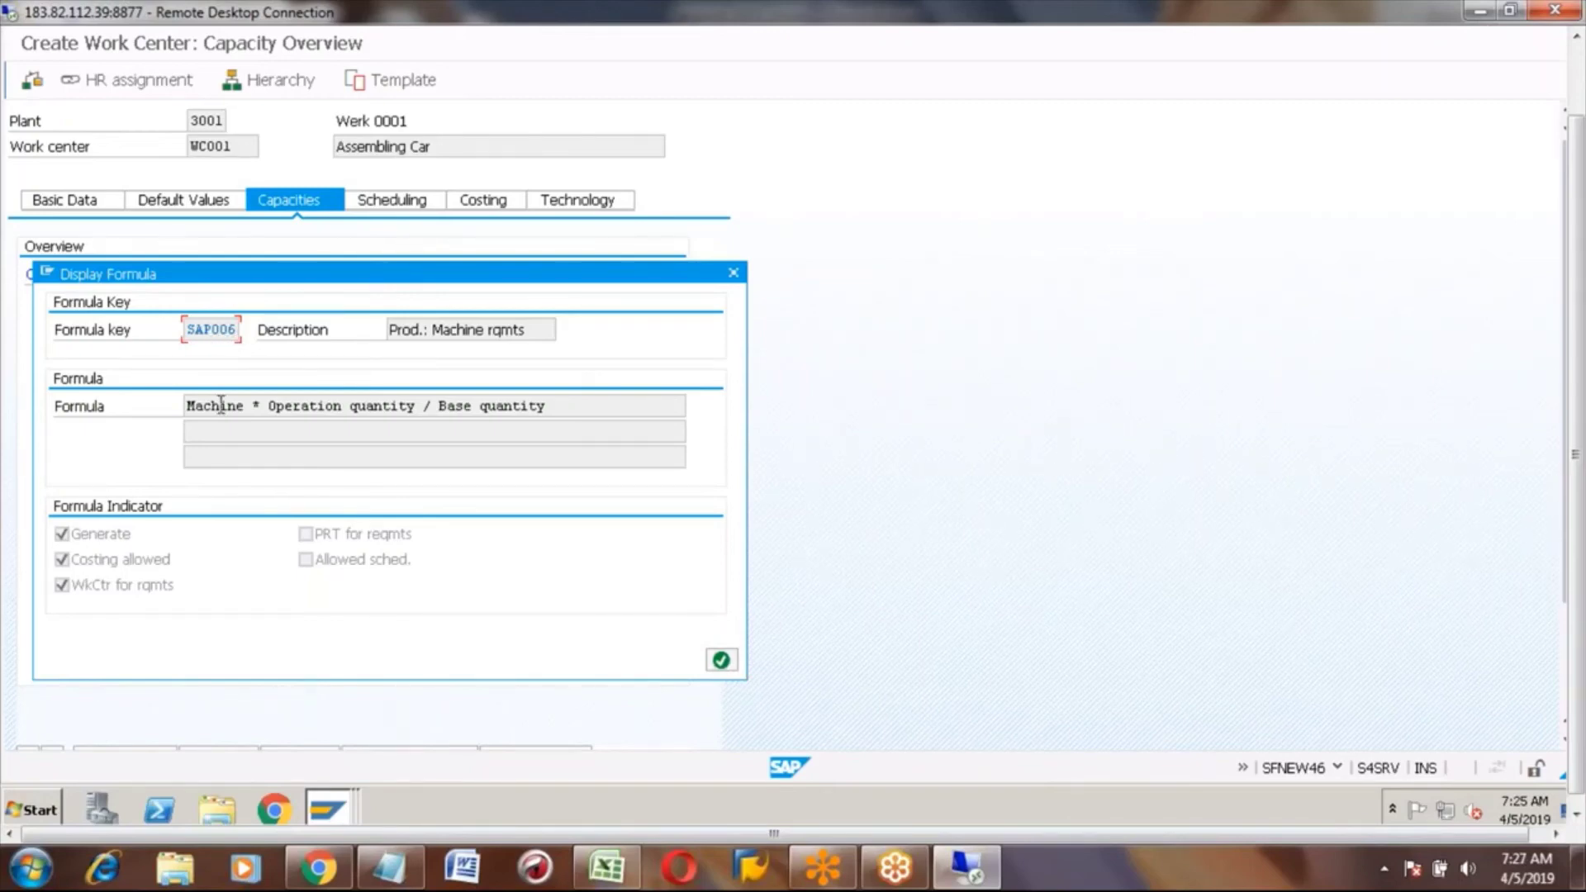
Close the SAP006 formula display and review the setup formula and capacity reduction control options for capacity category 001.
left_click(309, 563)
left_click(721, 662)
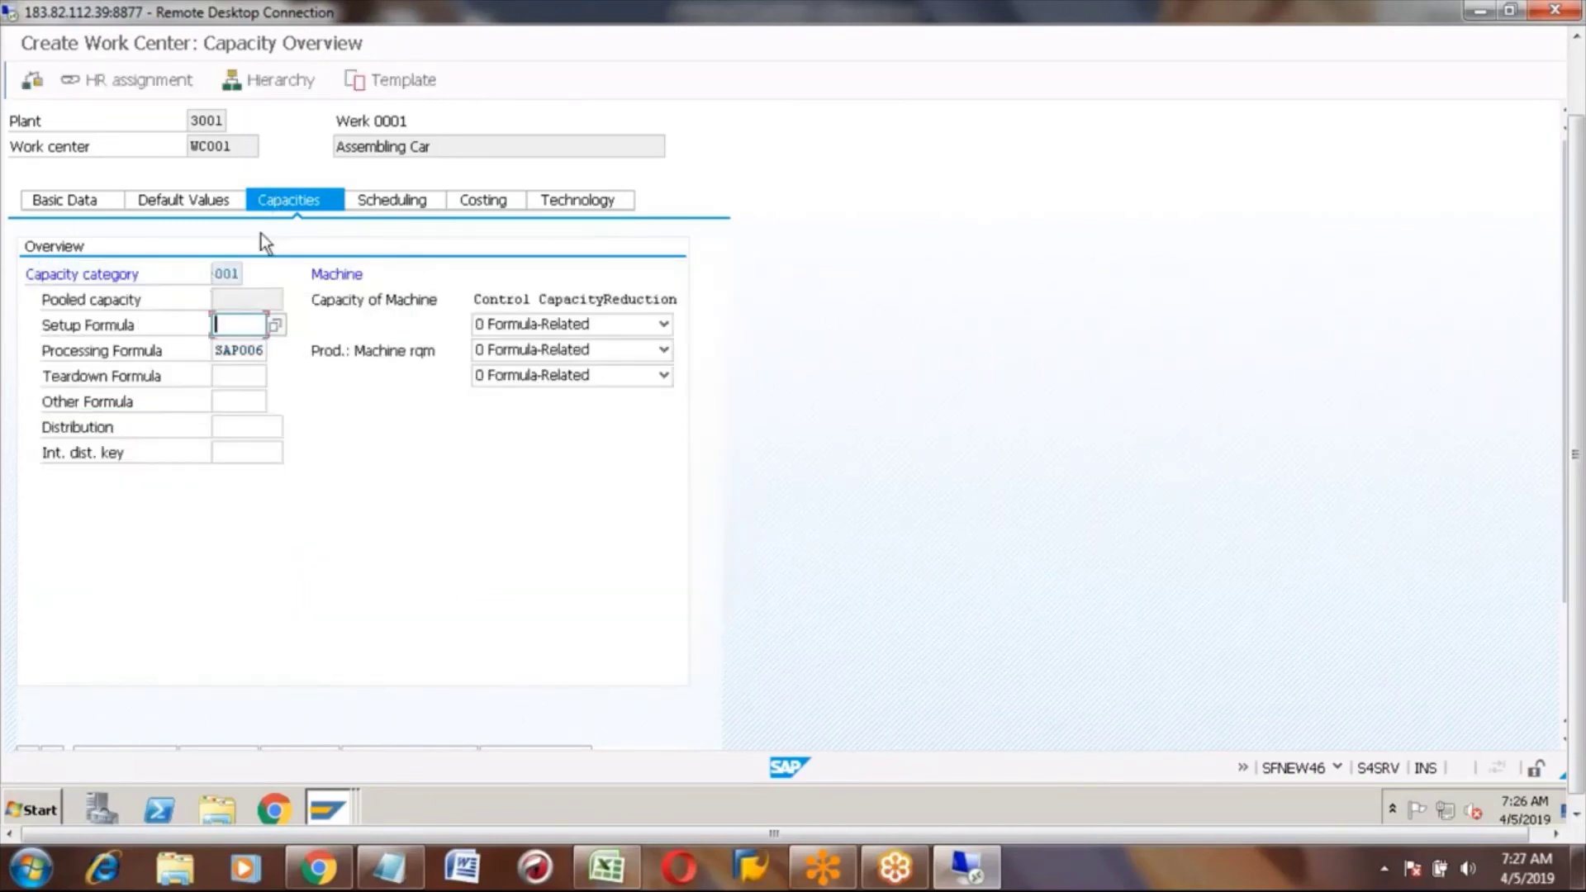
left_click(241, 351)
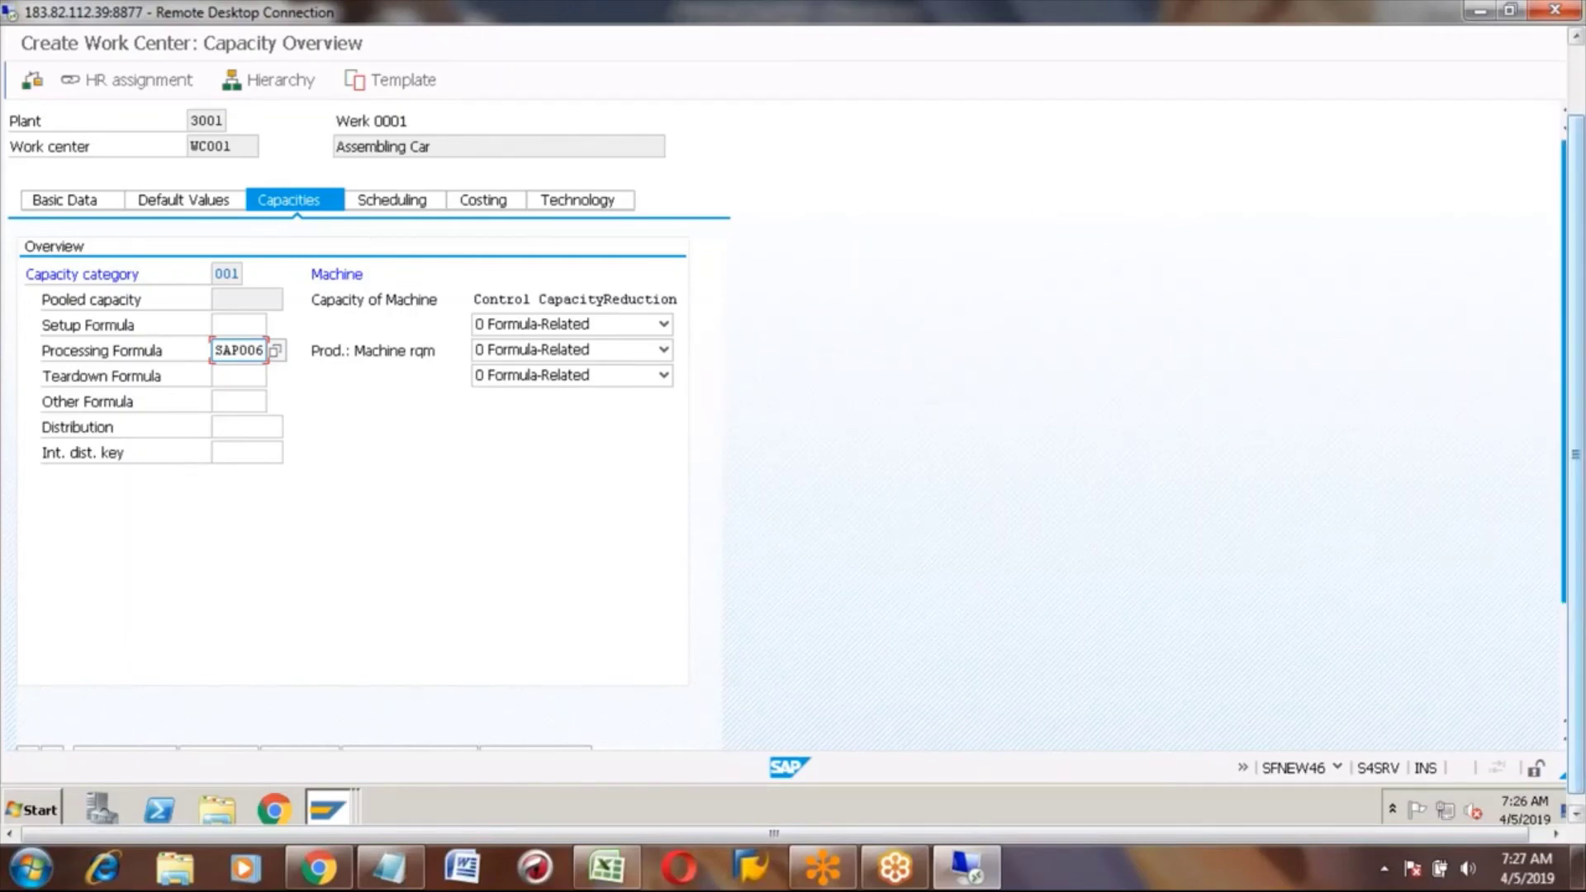
scroll(302, 618, "down", 3)
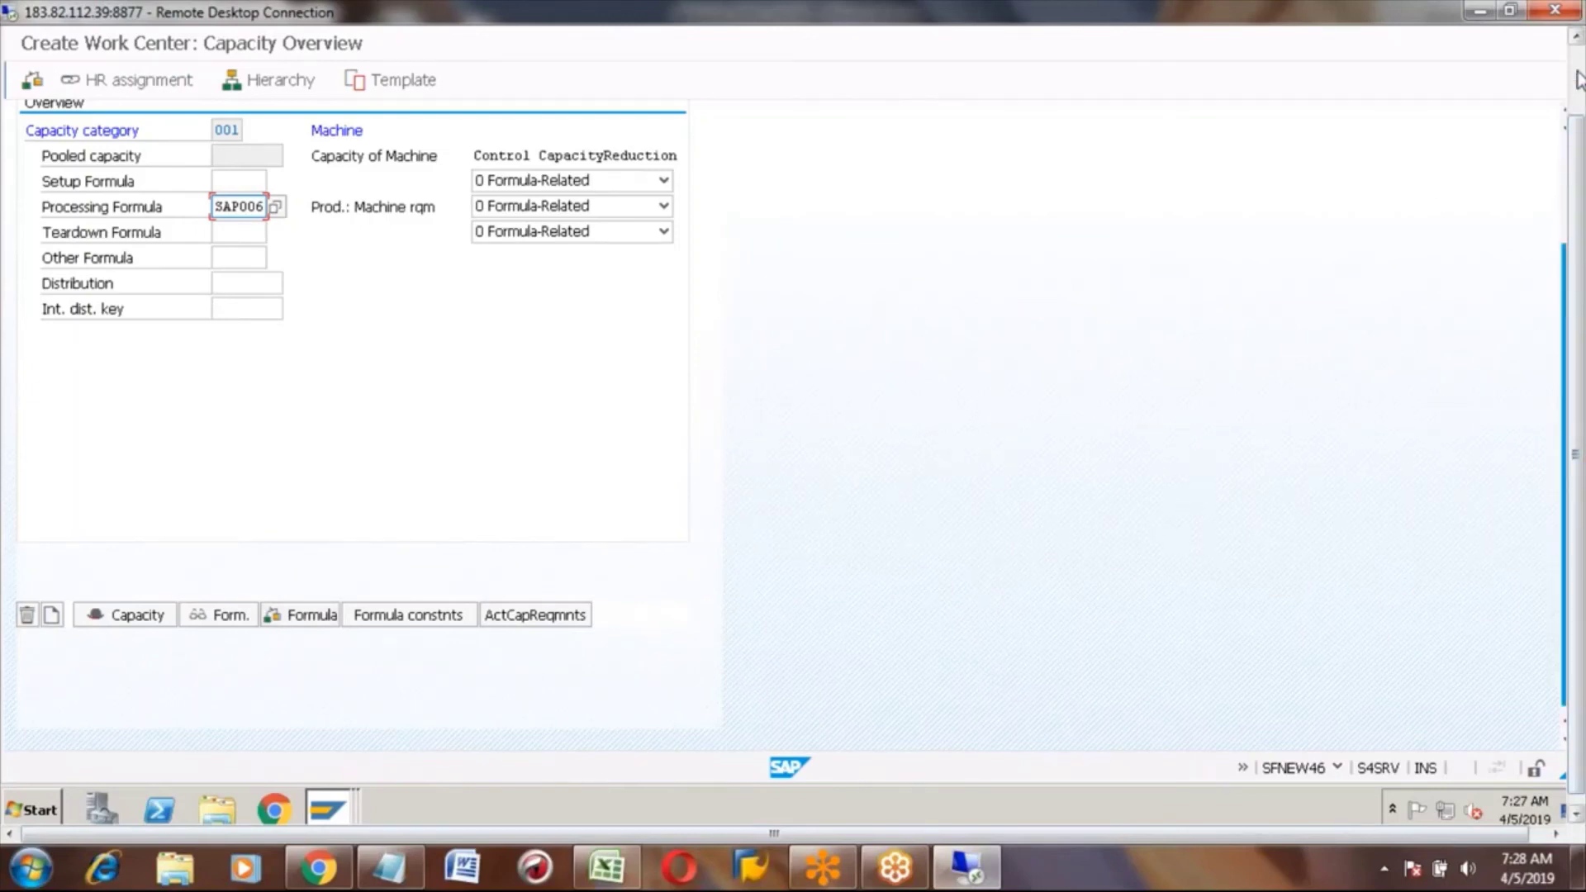
left_click(1578, 81)
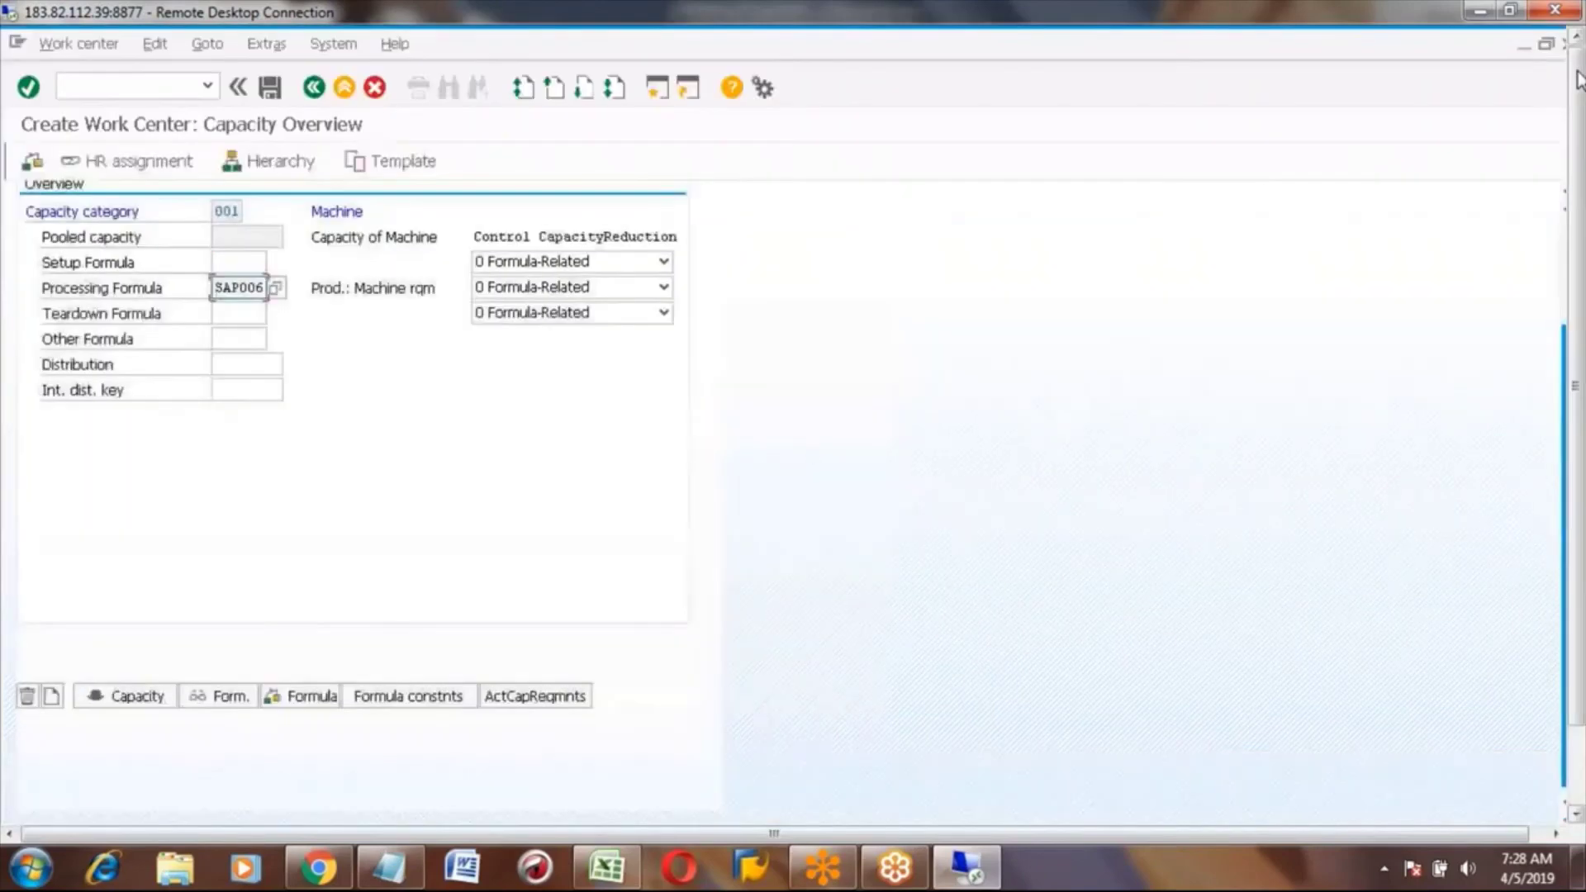
left_click(1569, 241)
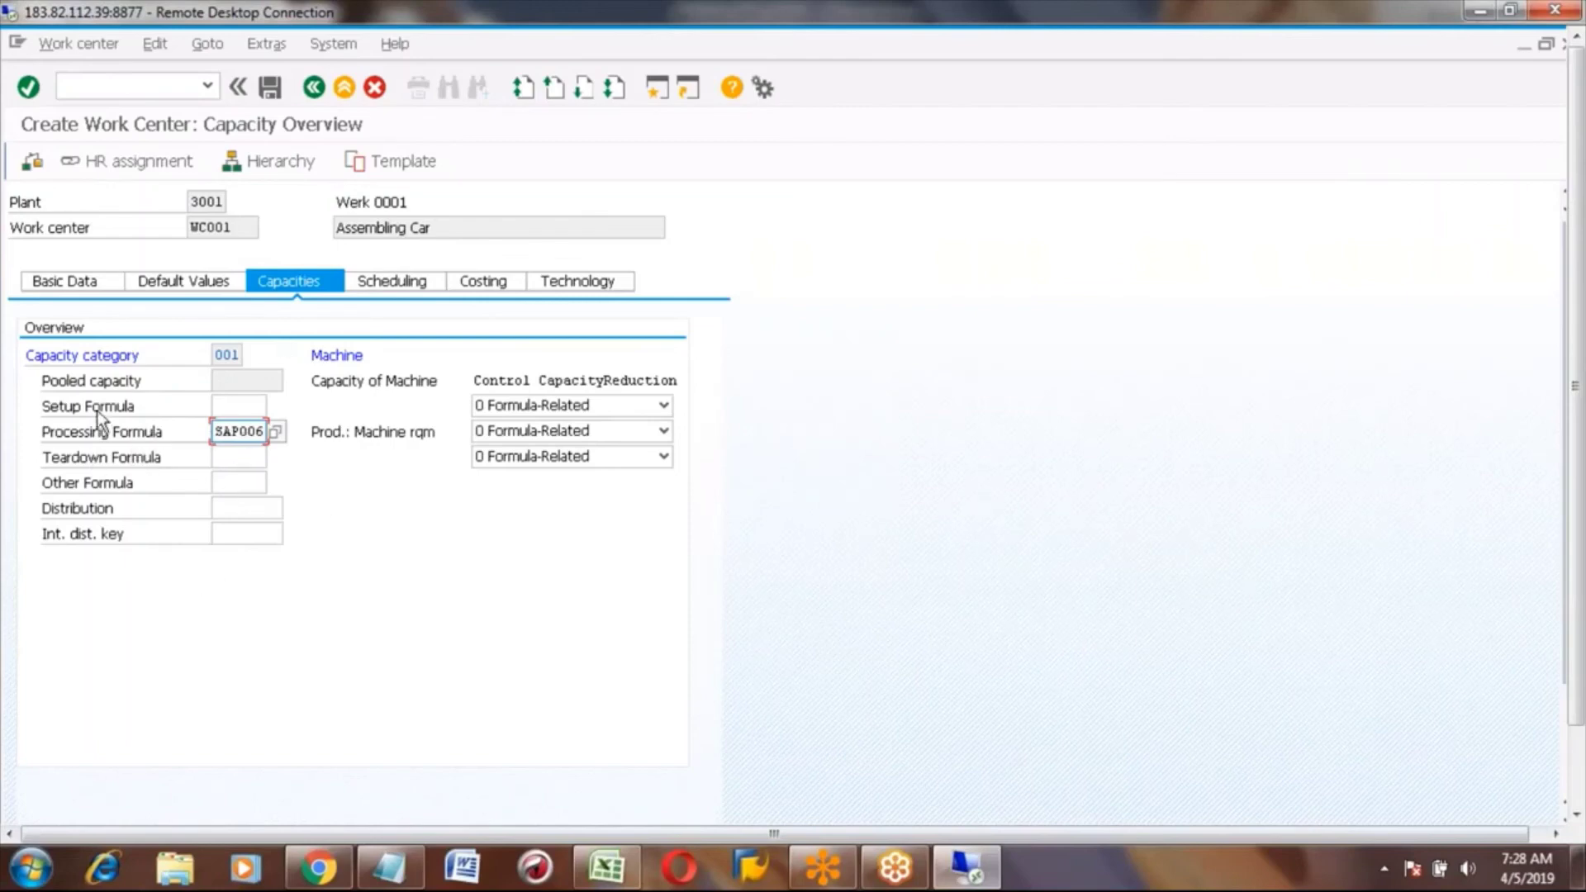
left_click(230, 402)
left_click(229, 401)
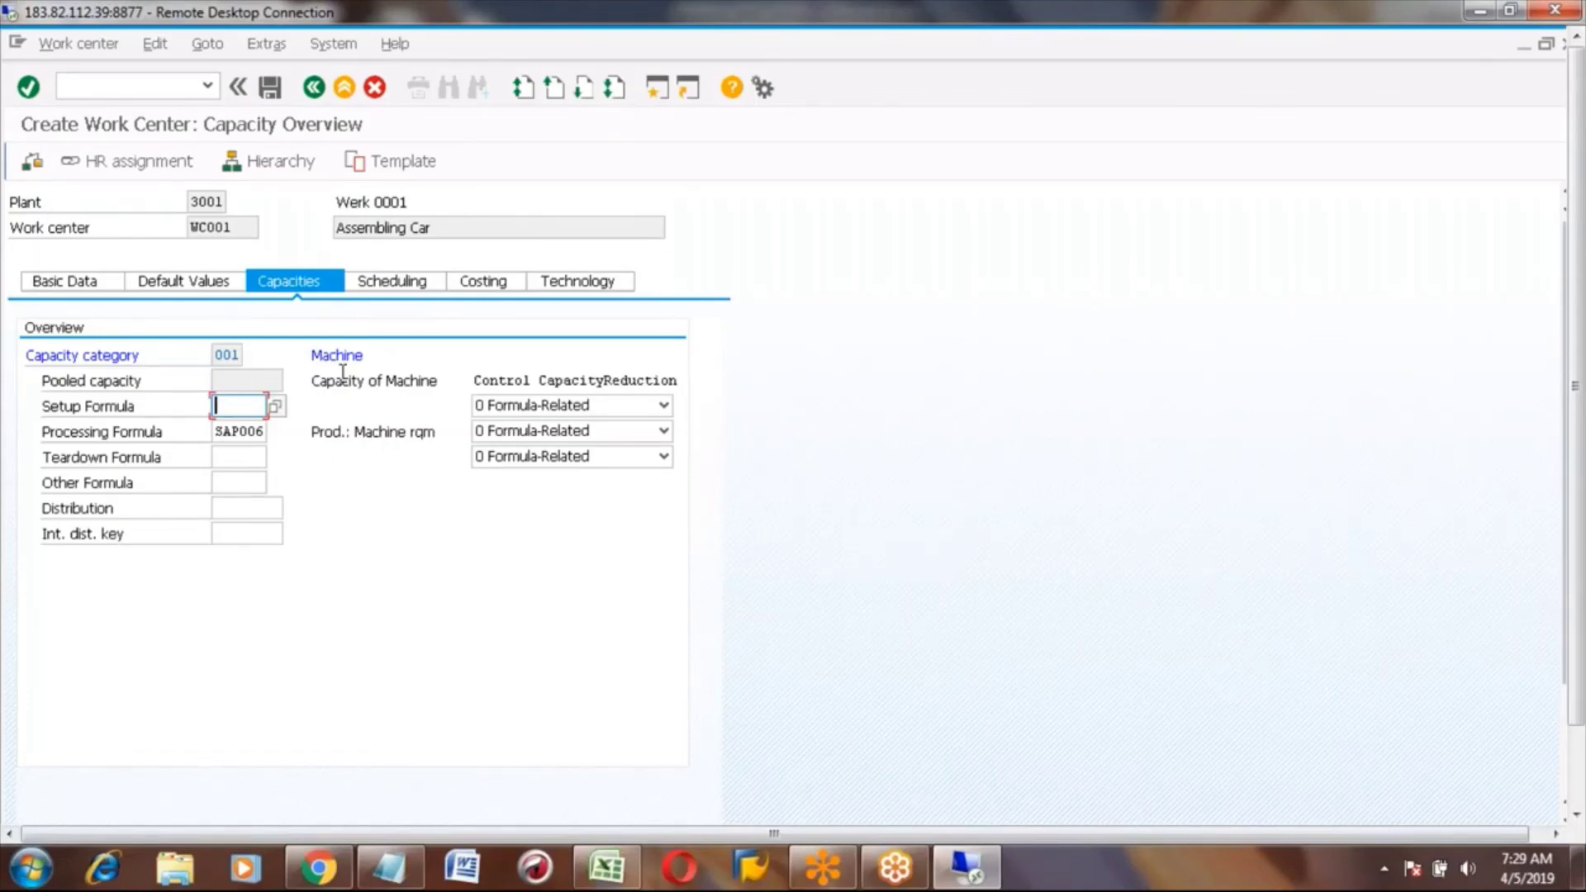
left_click(664, 406)
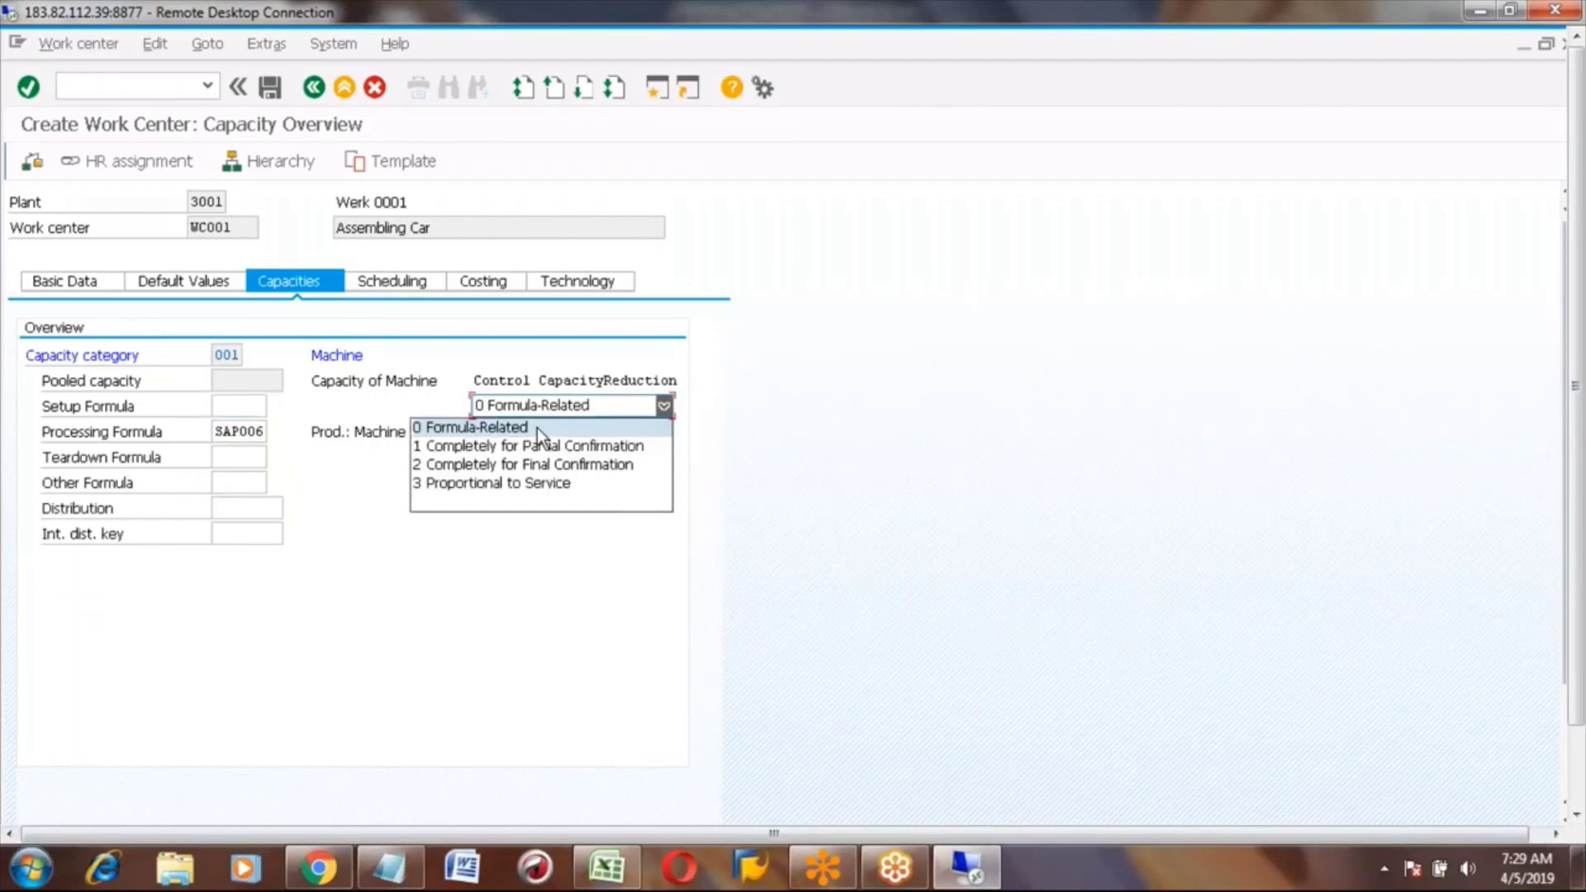
left_click(359, 332)
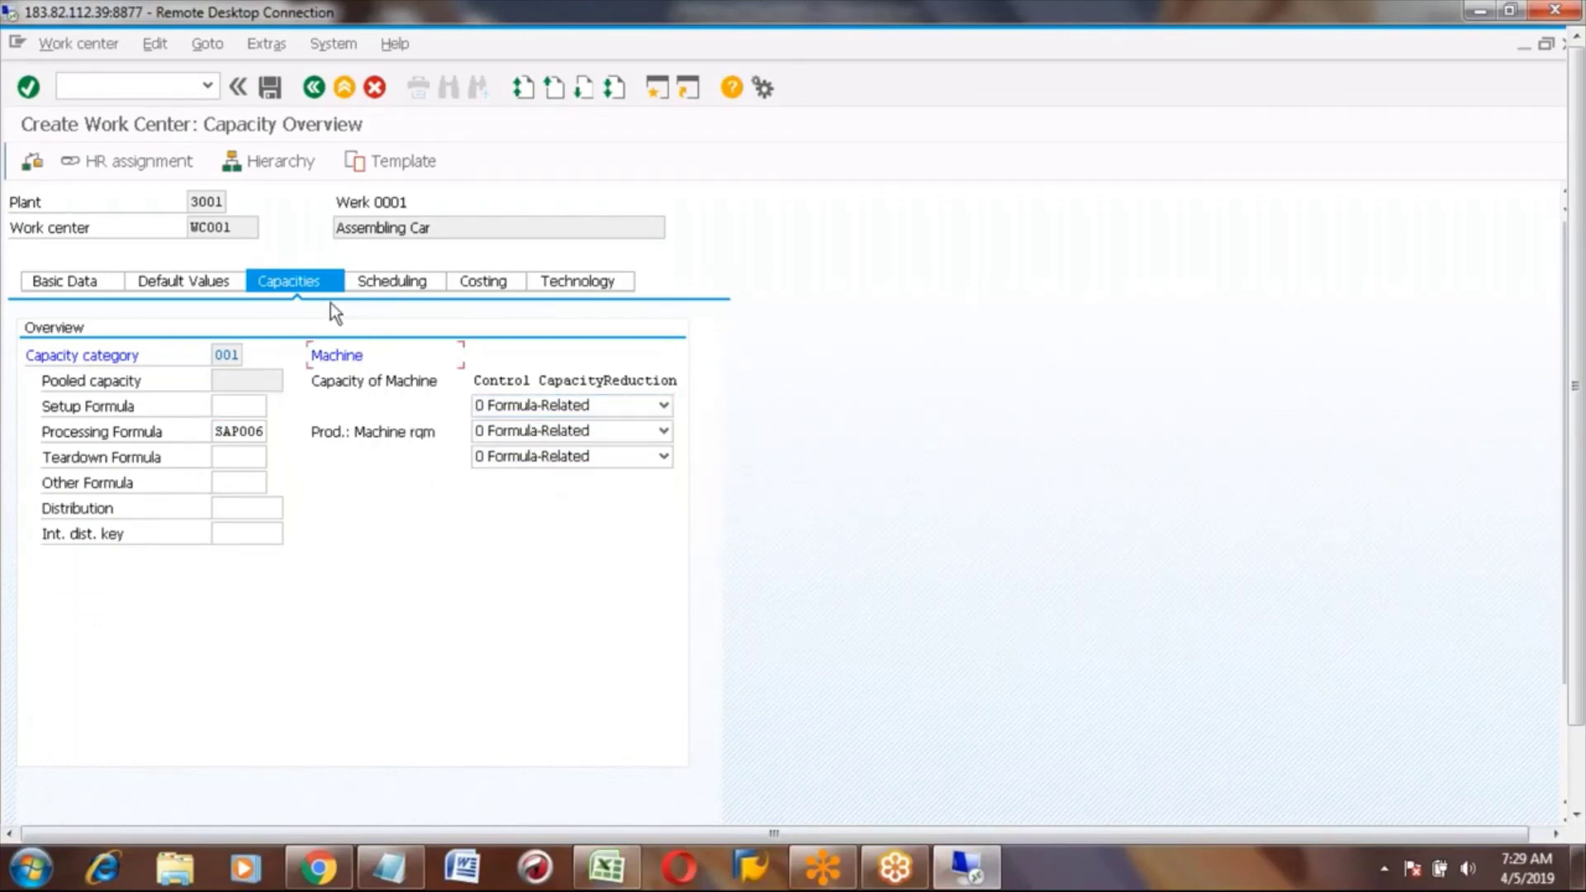
Set capacity category 001 as the scheduling basis of work center WC001.
left_click(391, 283)
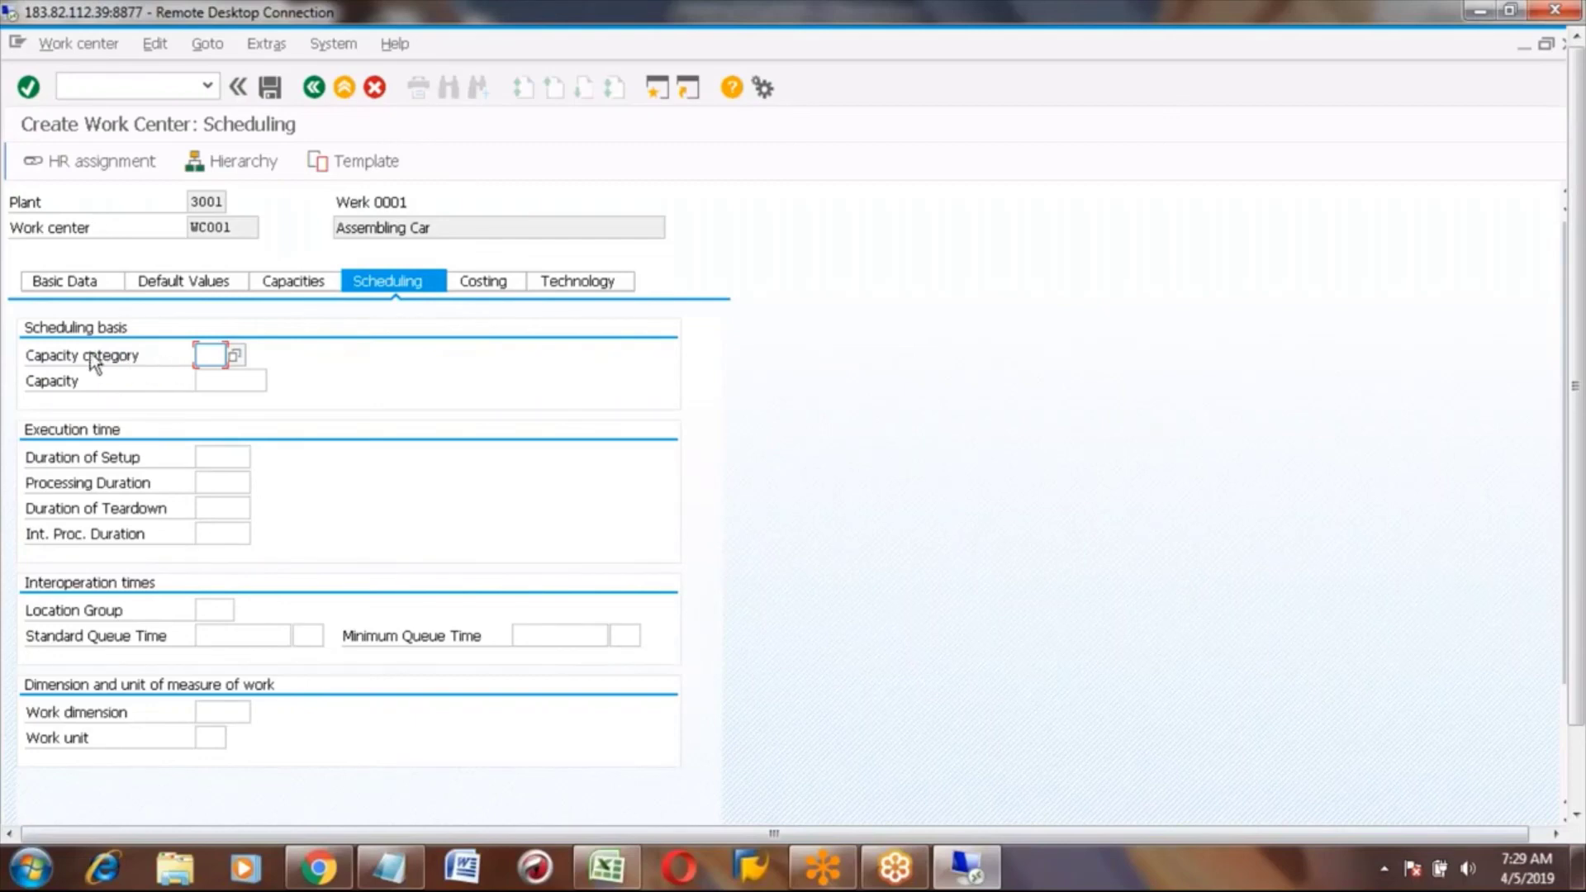
left_click(235, 353)
left_click(224, 482)
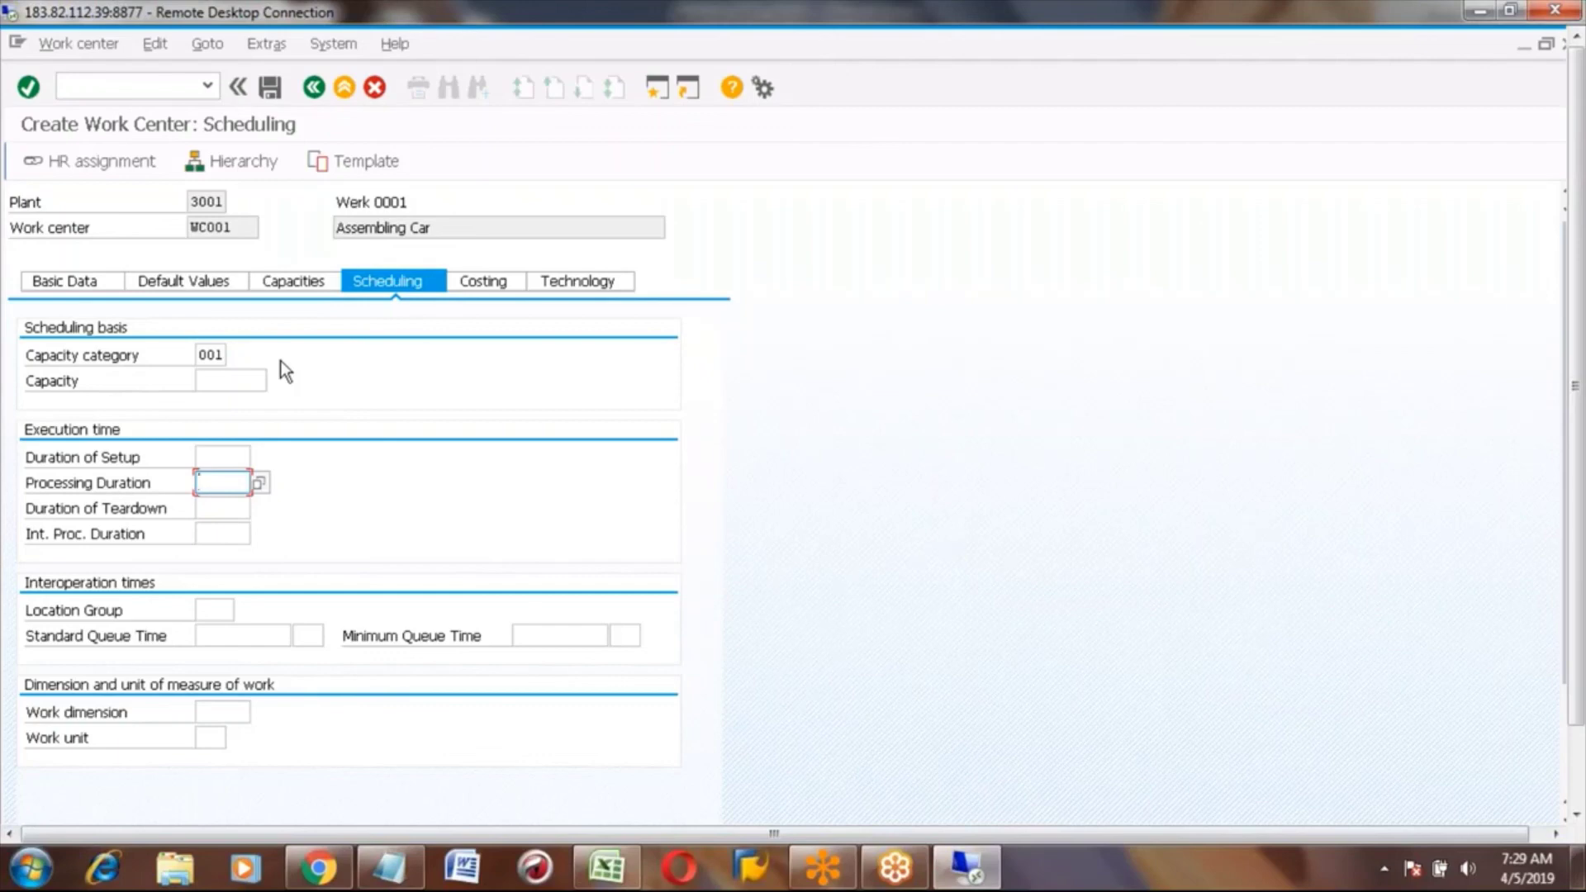
key("Return")
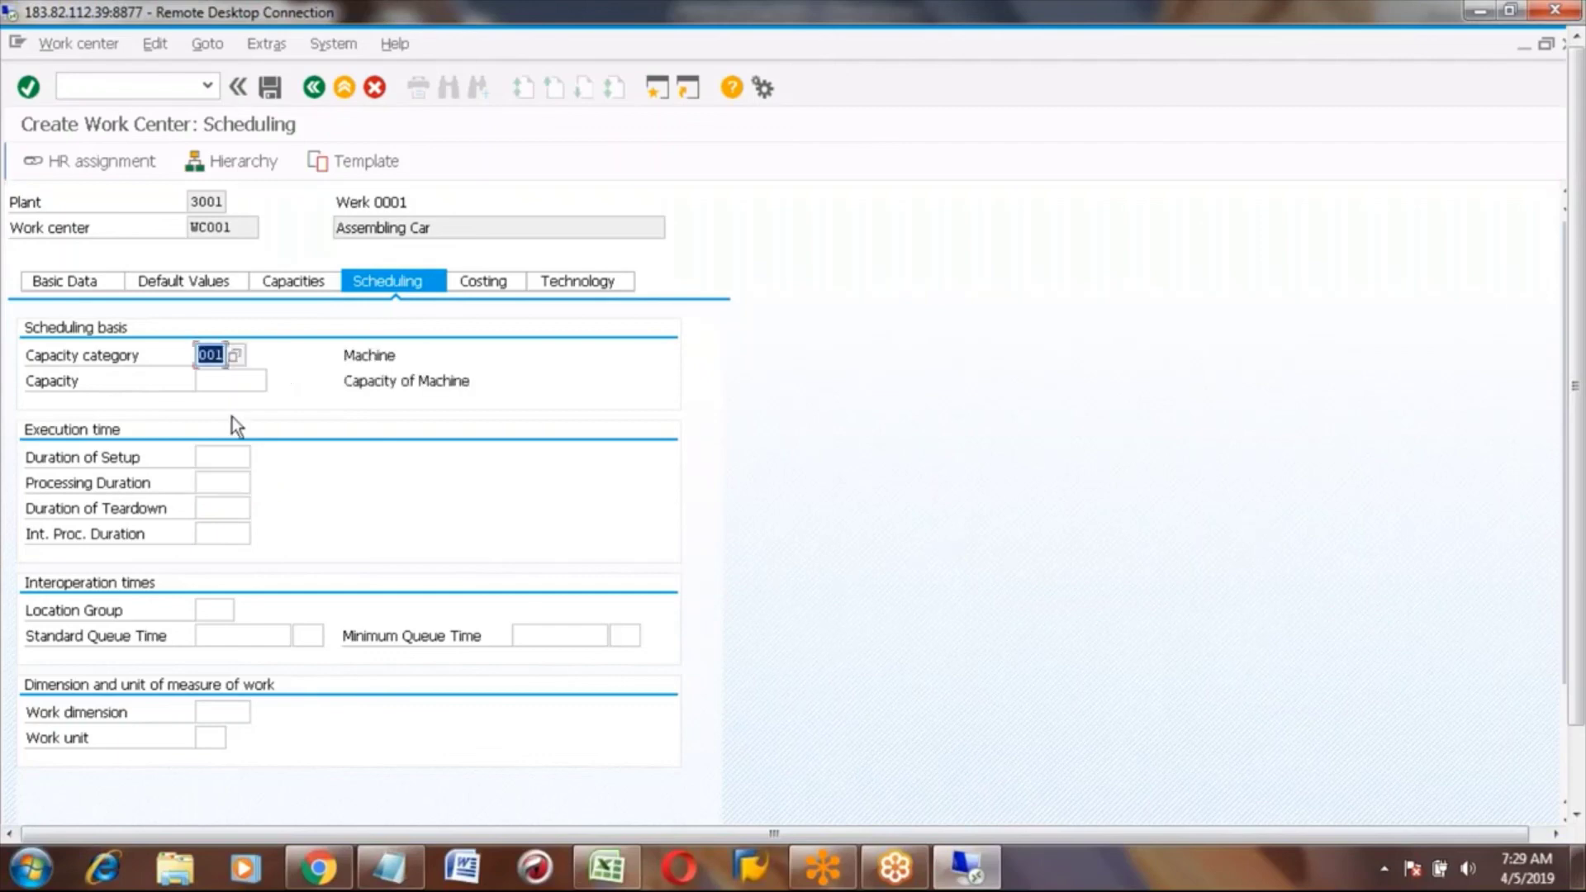
Choose SAP002 (Prod.: Machine time) as the processing duration formula under the execution times.
left_click(221, 483)
left_click(259, 485)
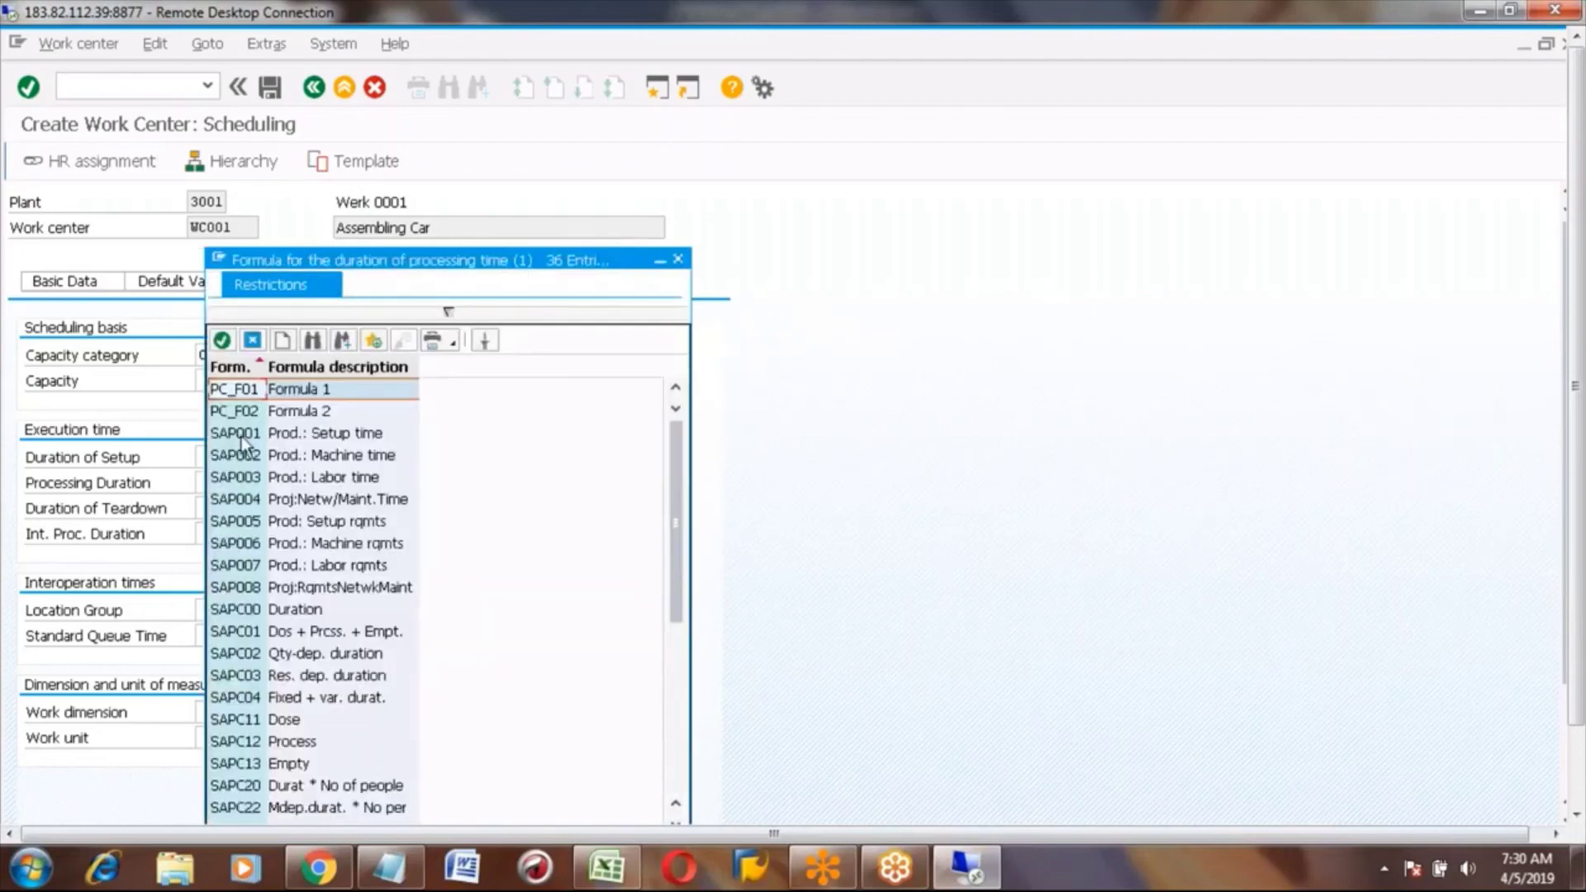
left_click(237, 452)
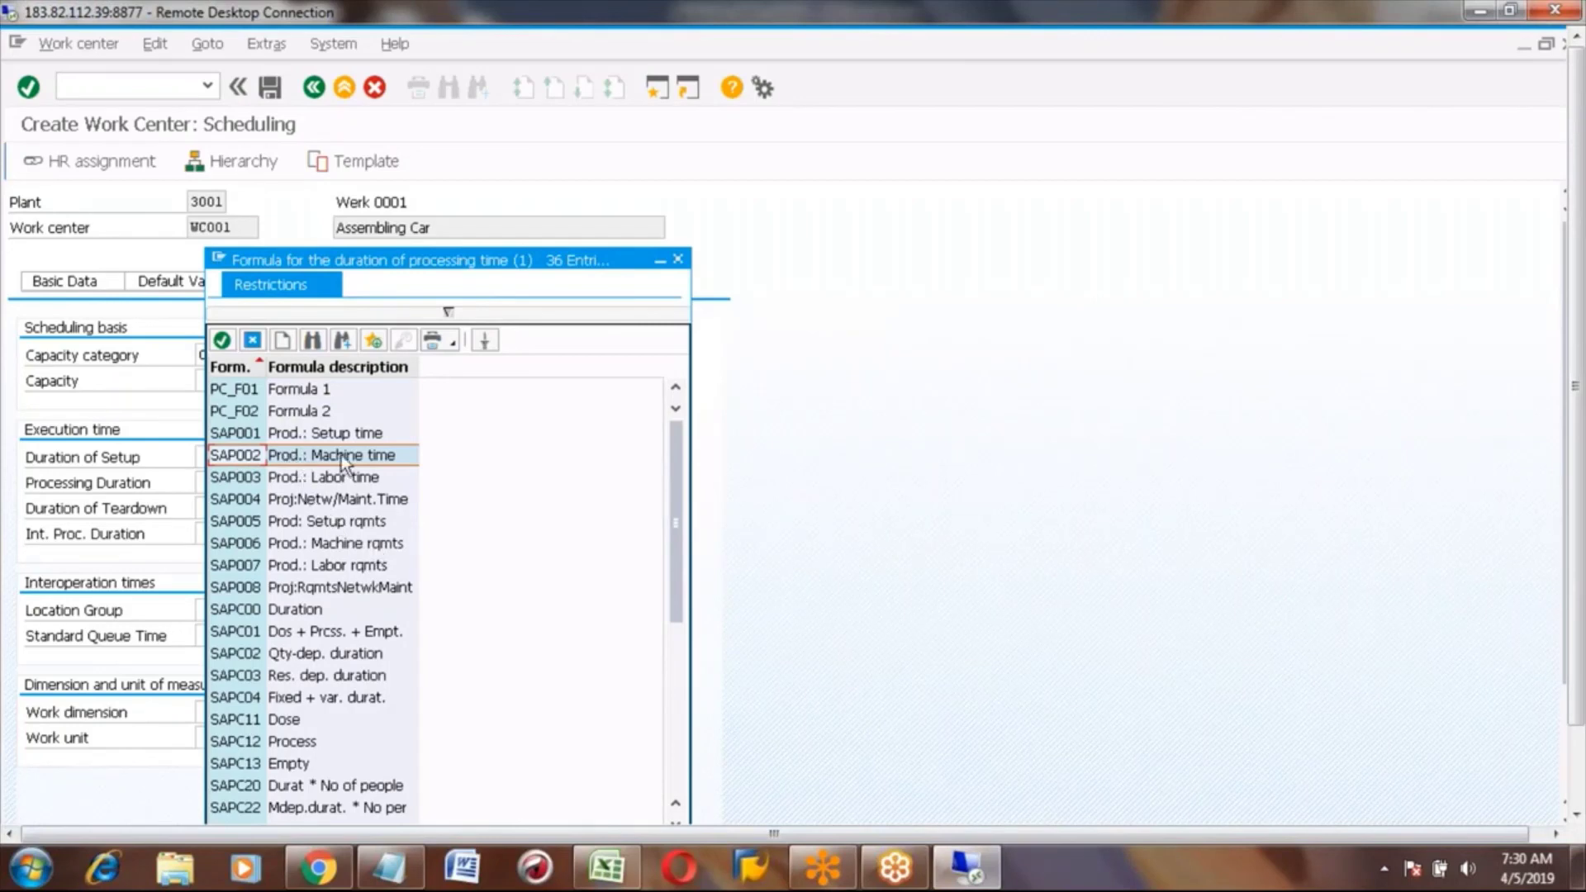
double_click(246, 463)
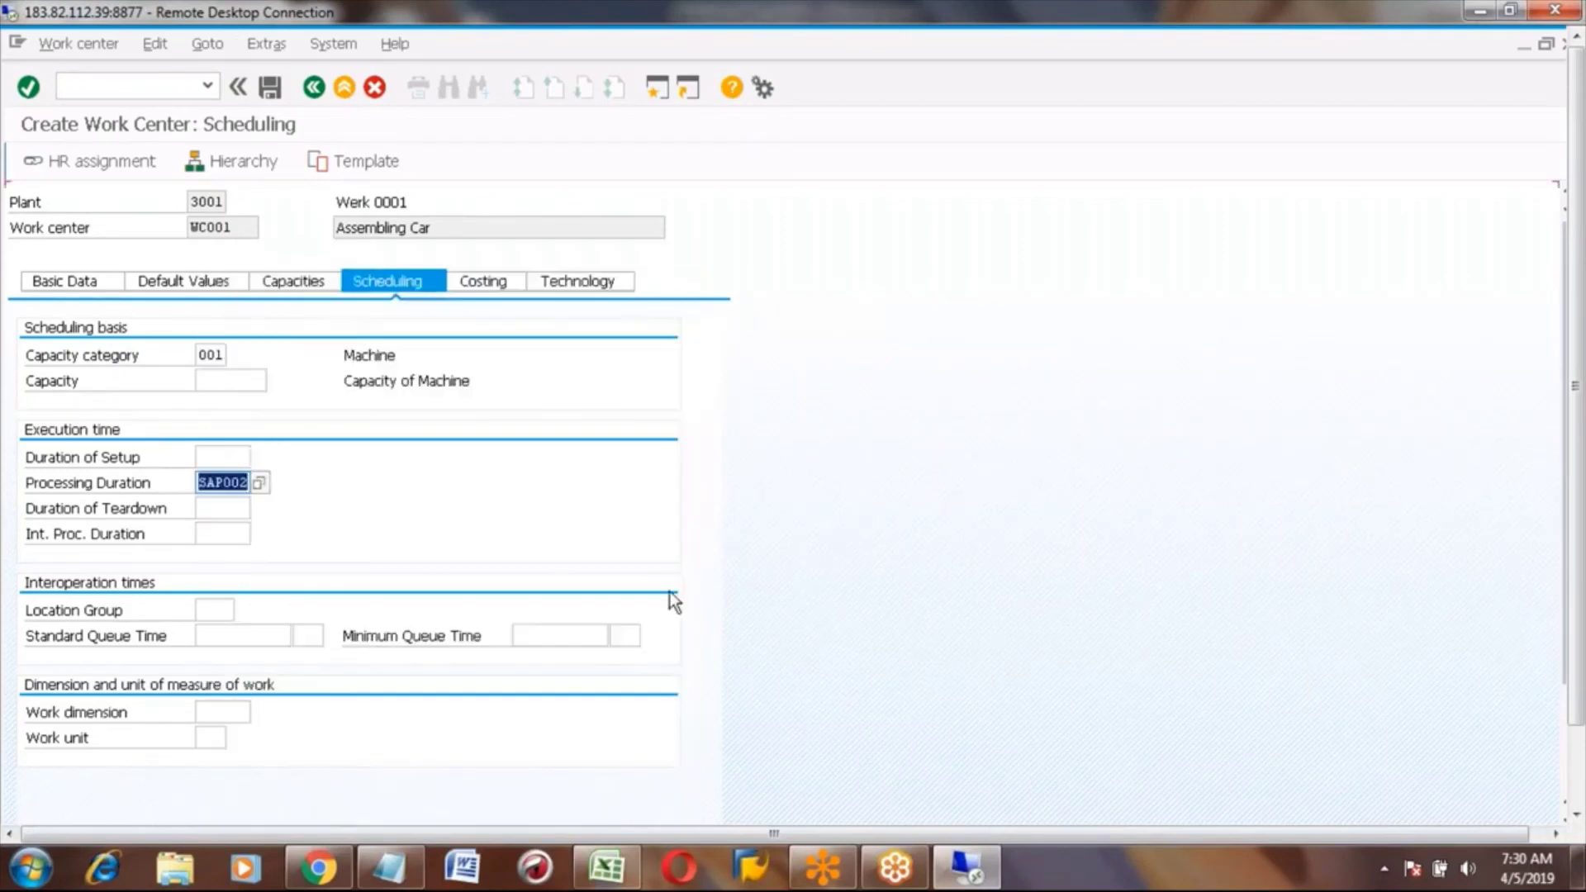
Display the definition of processing duration formula SAP002 and close it after reading.
left_click(1578, 784)
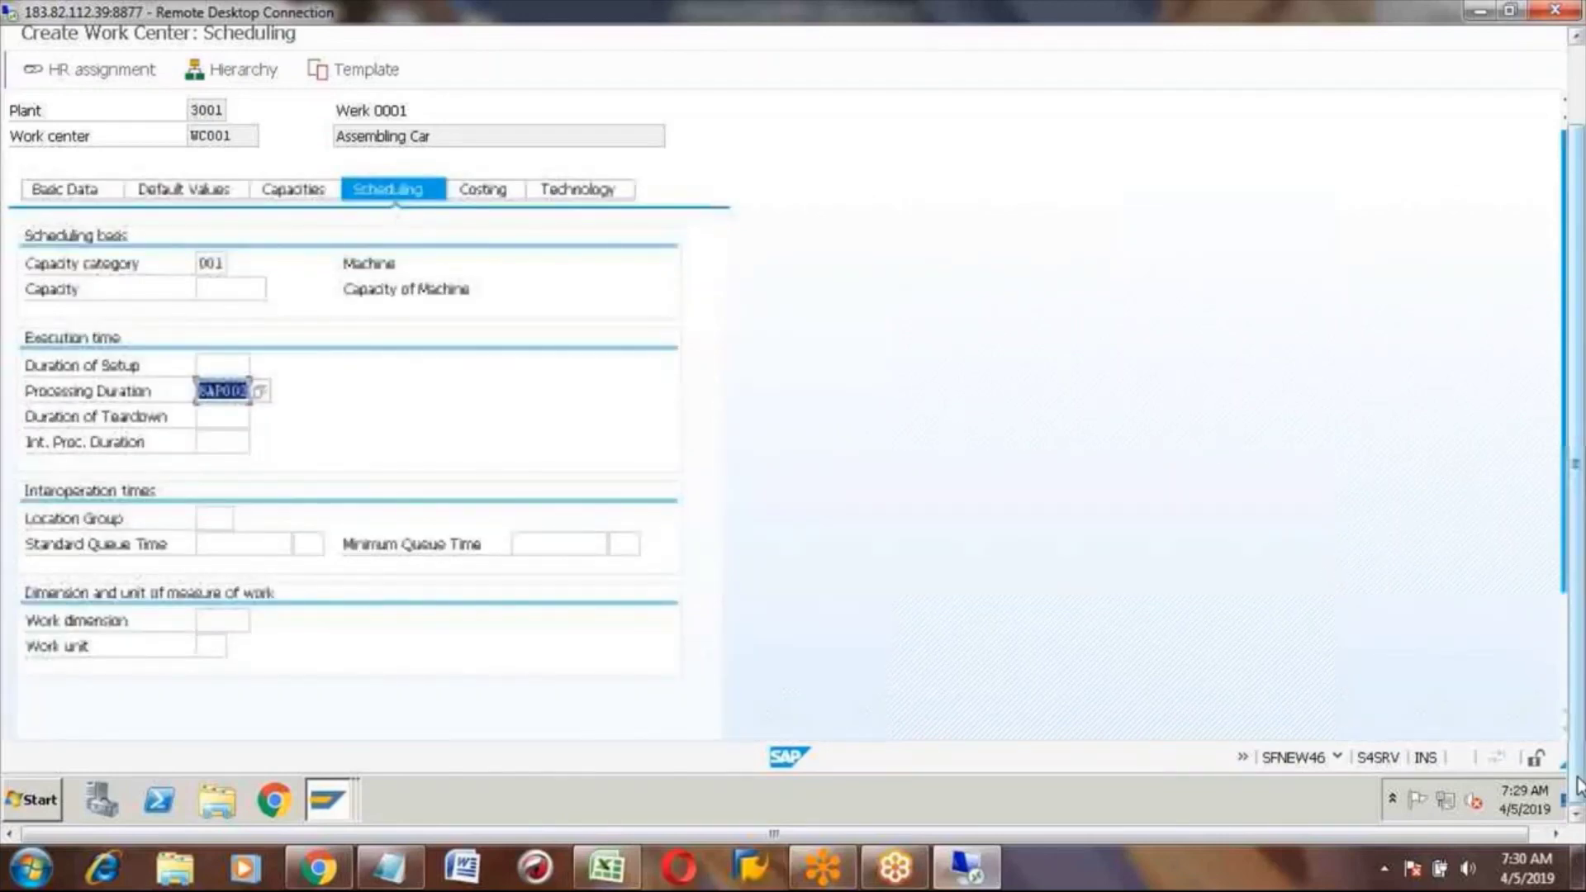
left_click(1564, 730)
key("F2")
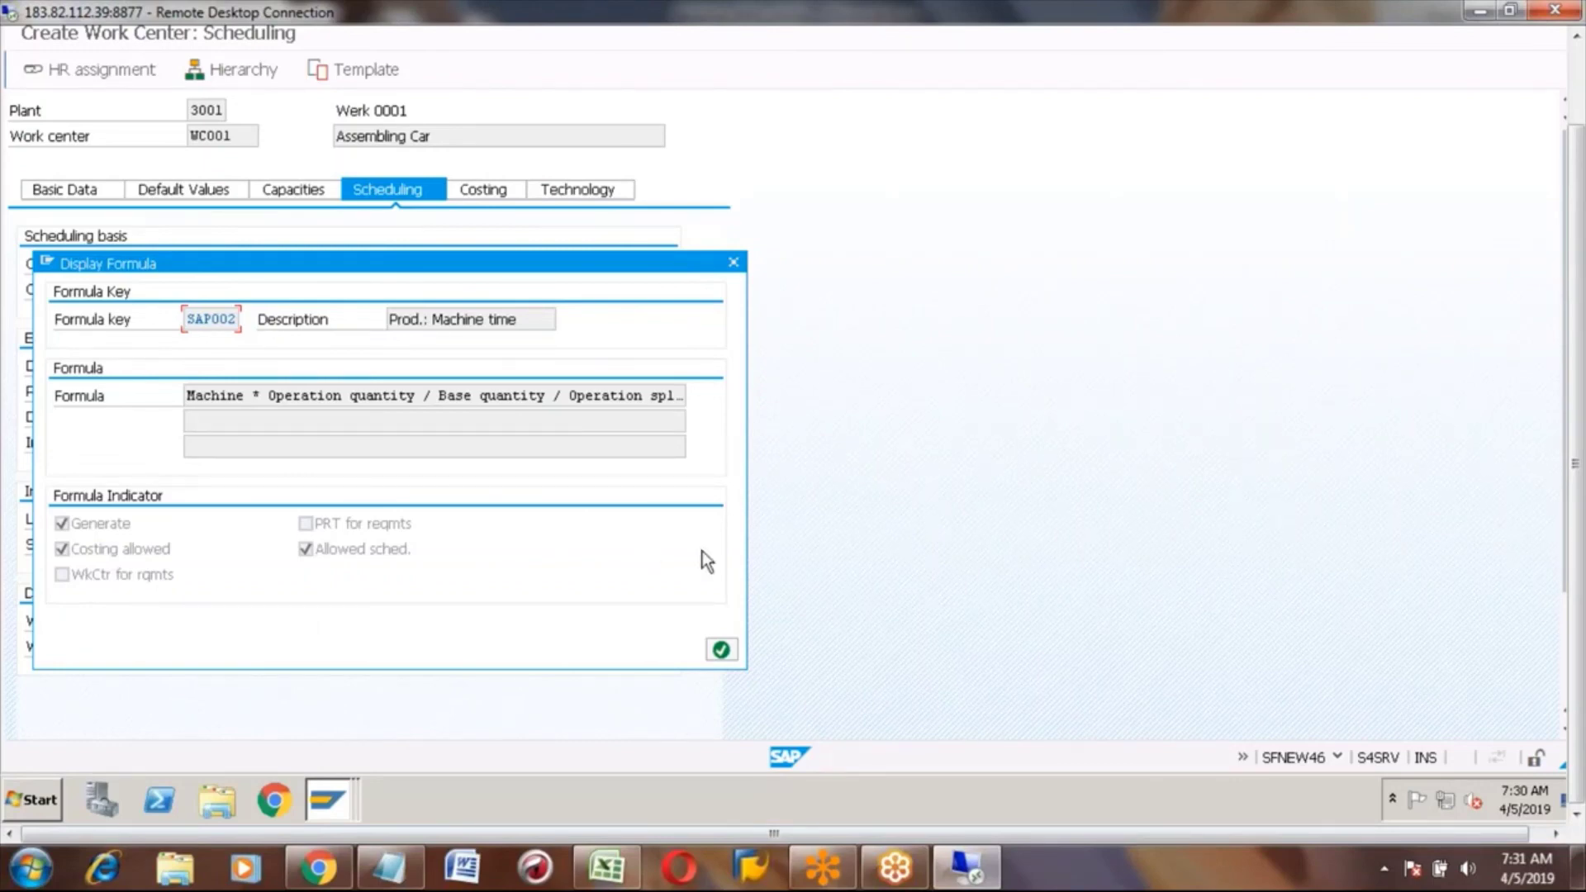
left_click(721, 650)
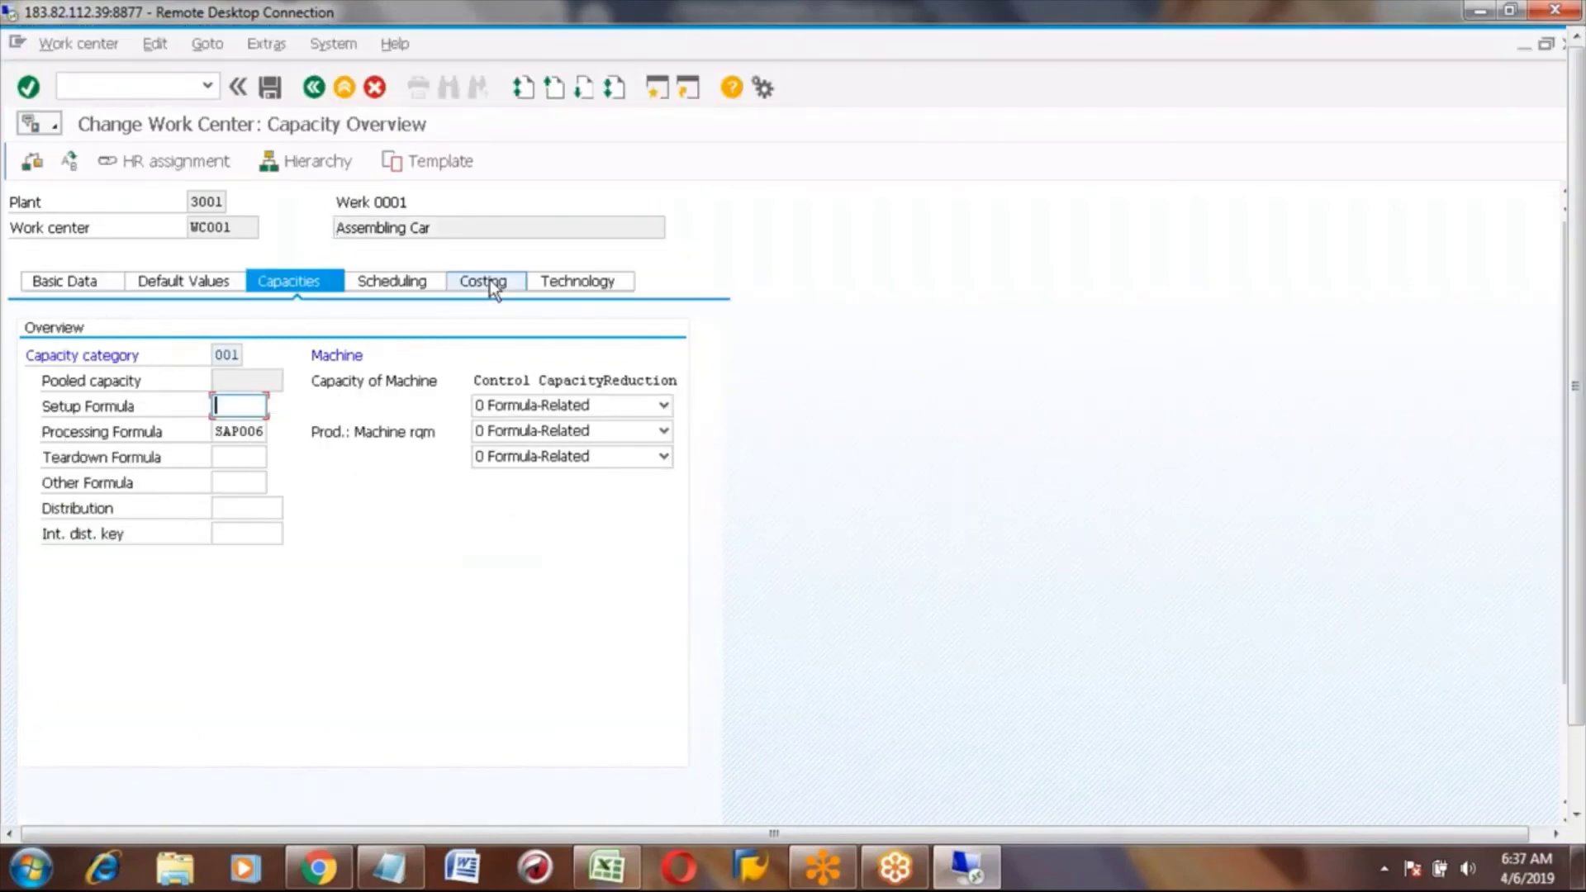
Open the costing data of work center WC001 and search for cost centers in controlling area 0001.
left_click(489, 281)
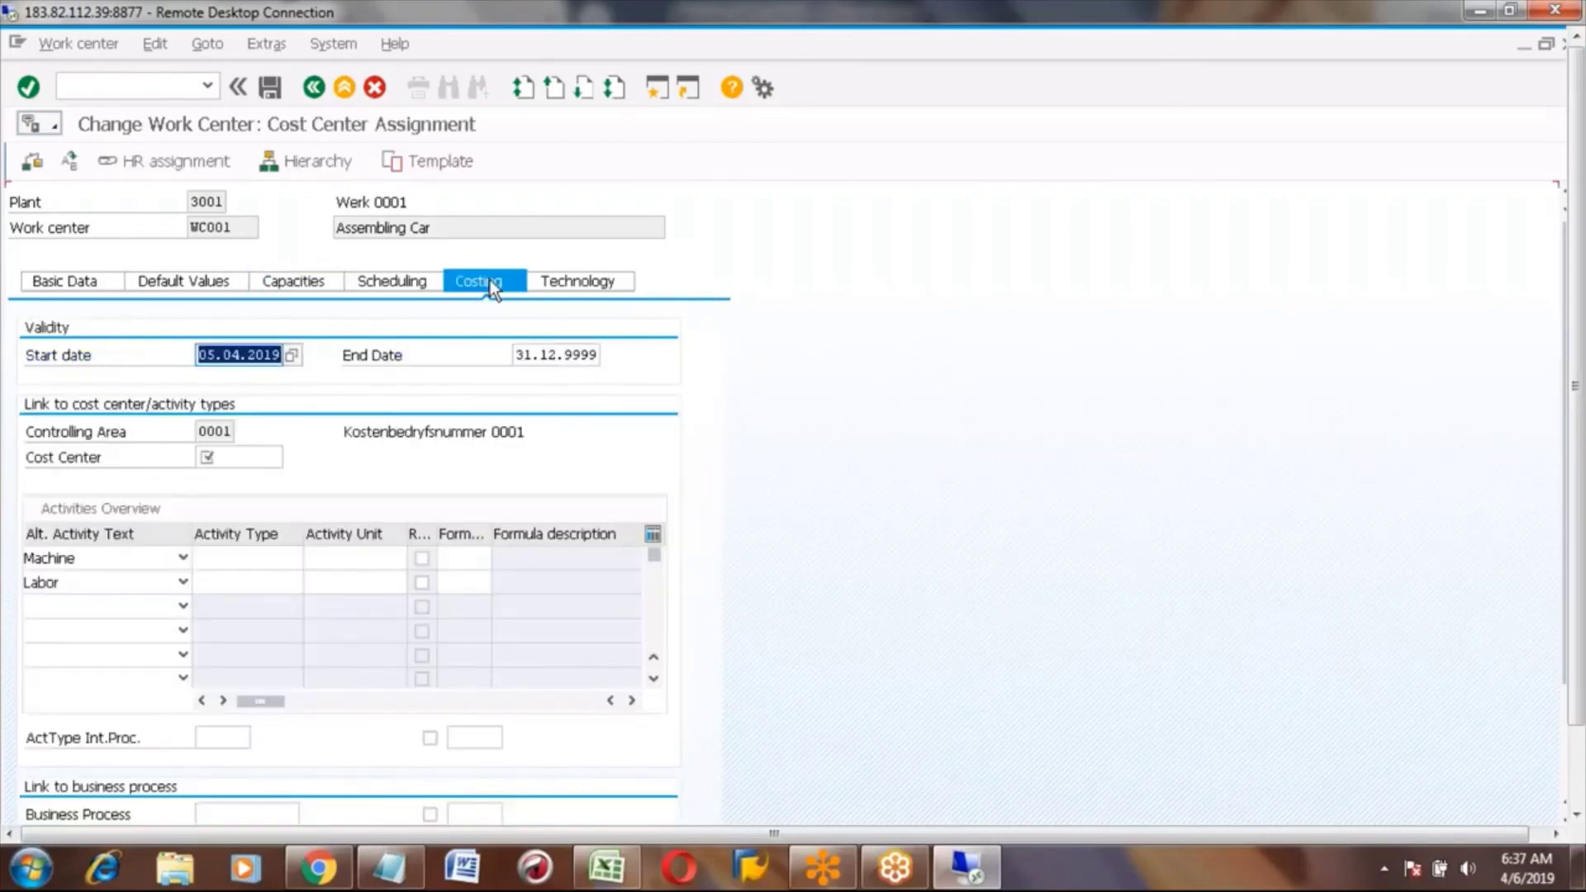
left_click(238, 457)
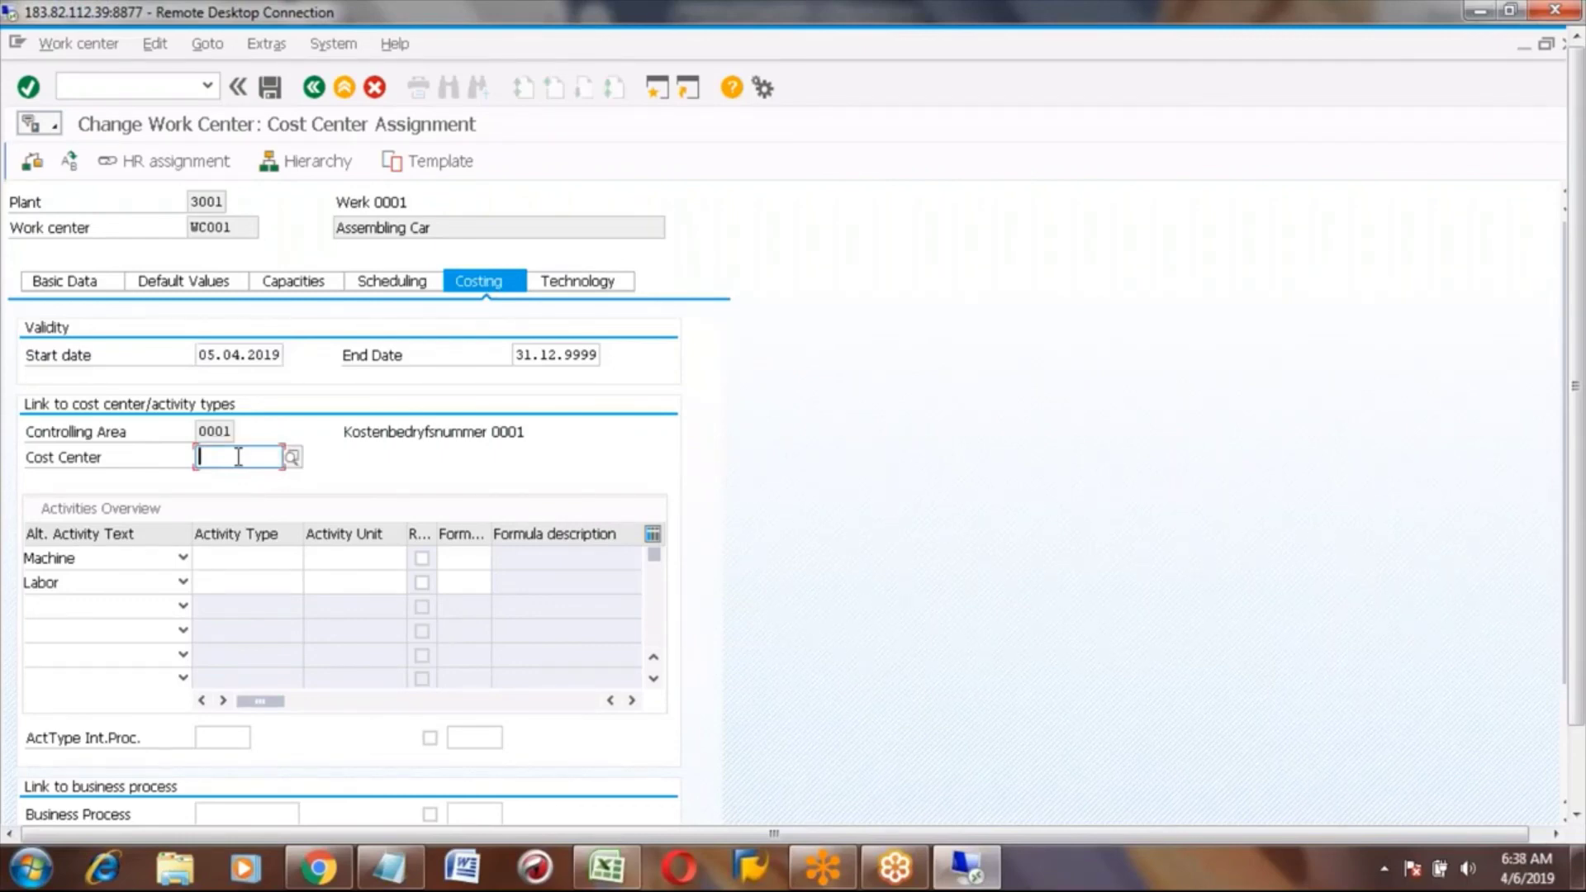
left_click(294, 456)
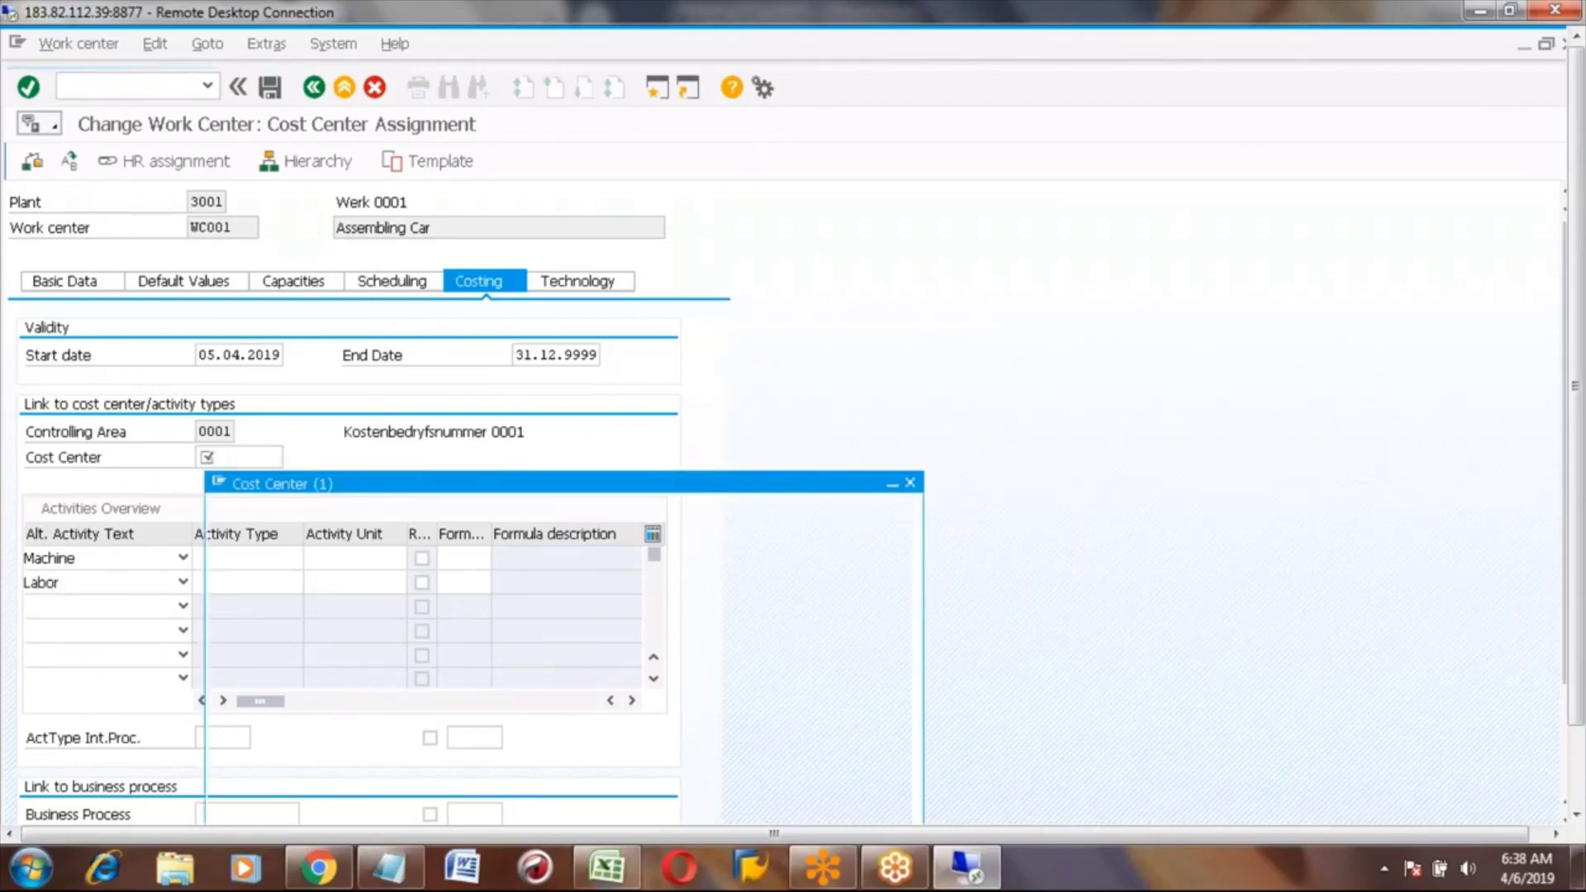
left_click(414, 417)
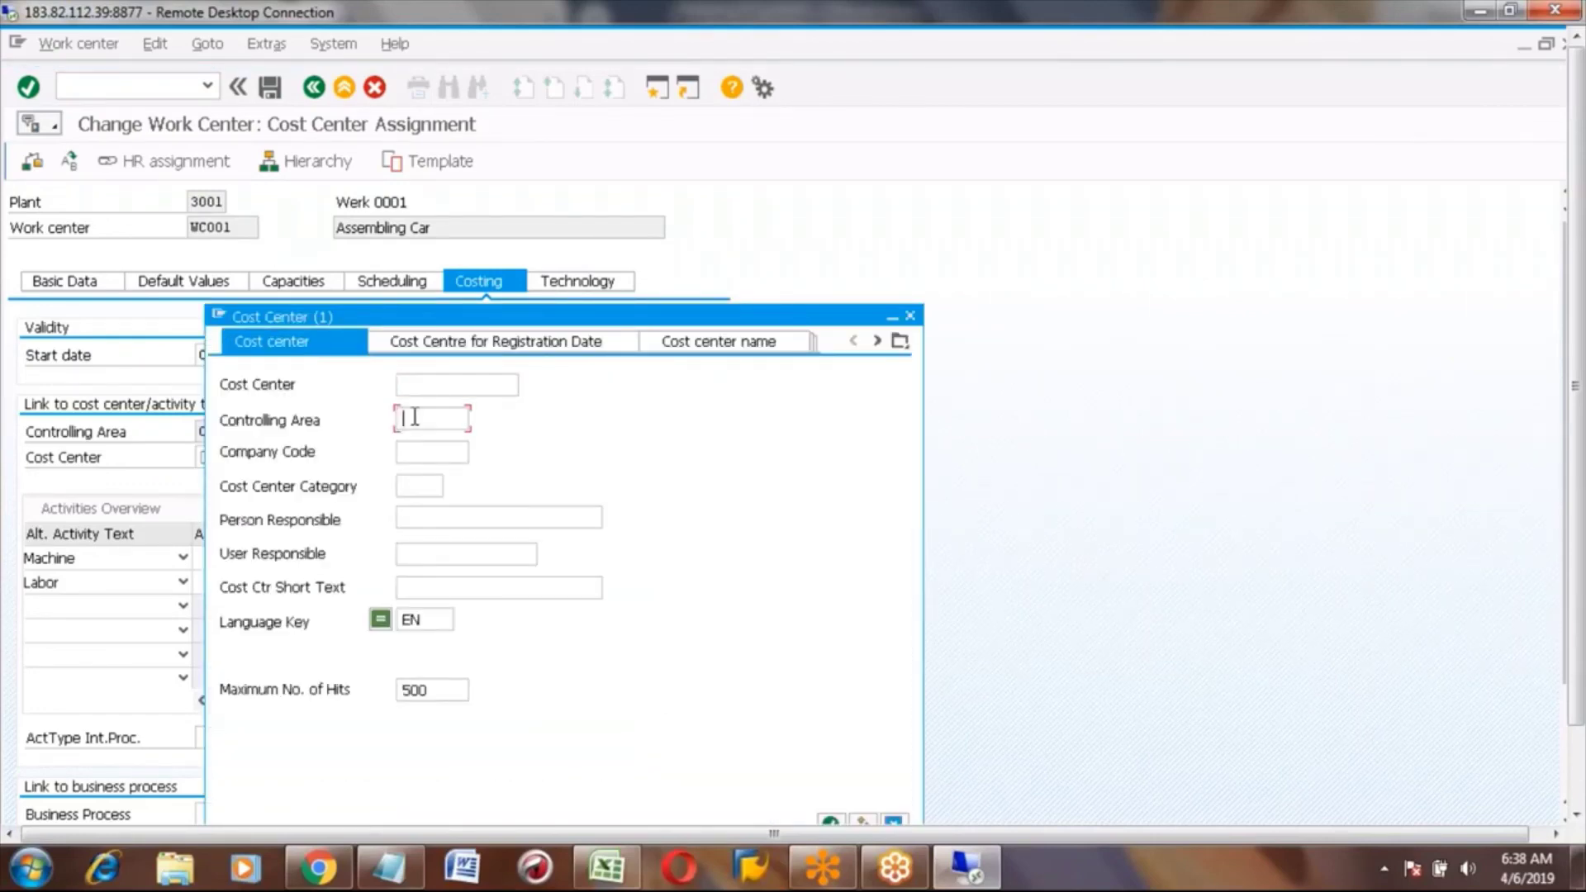
type("0001")
key("Return")
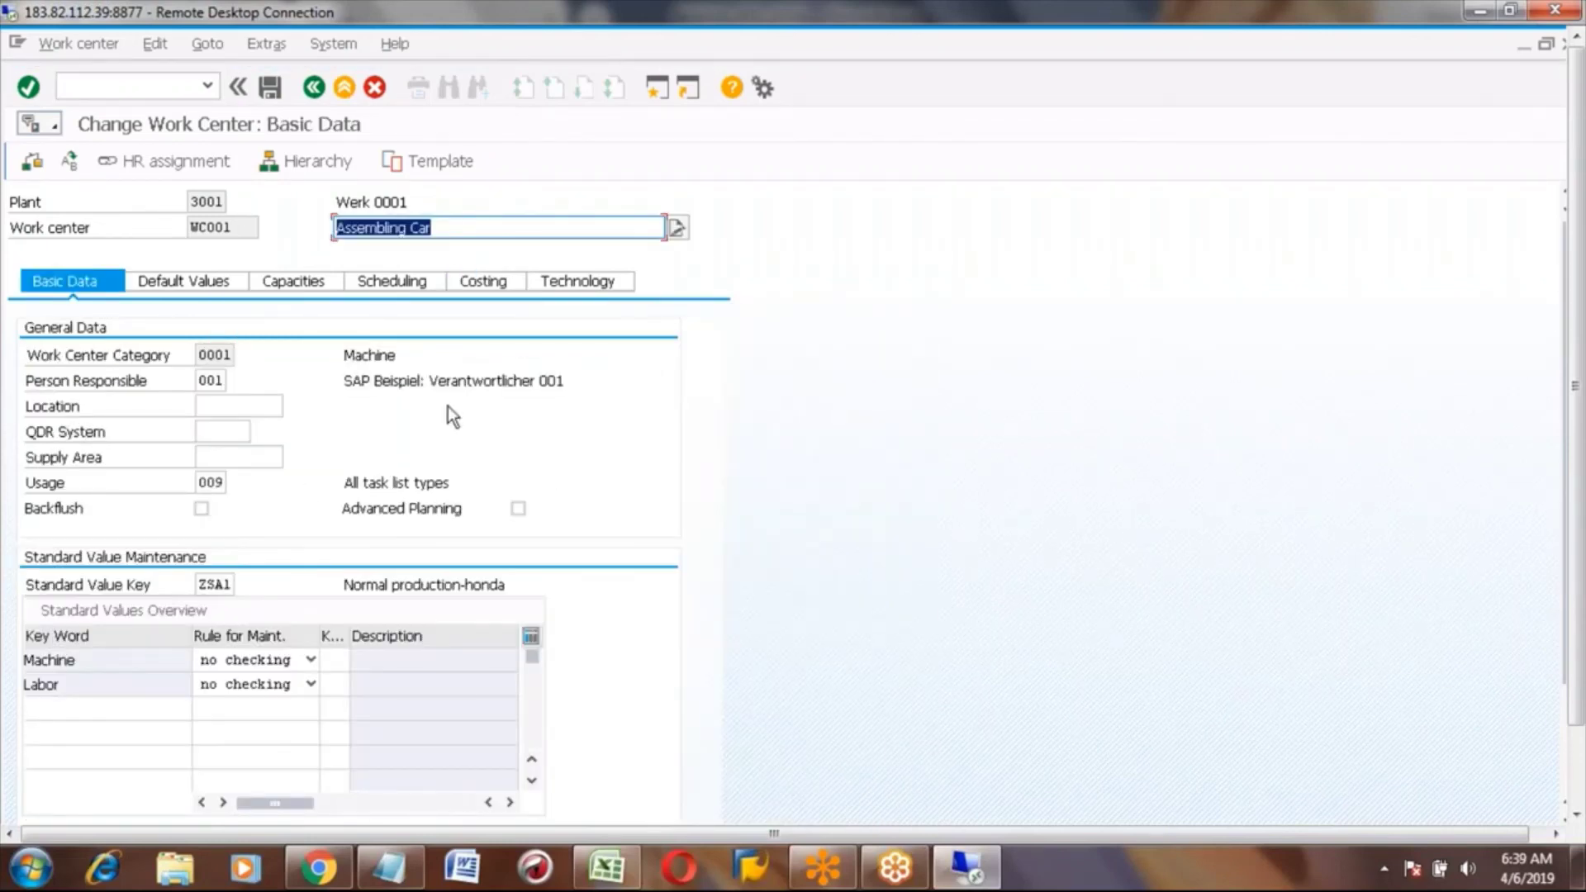
In the costing activities, set unit HR for Machine and Labor, with formula SAP002 for Machine and SAP003 for Labor.
left_click(480, 285)
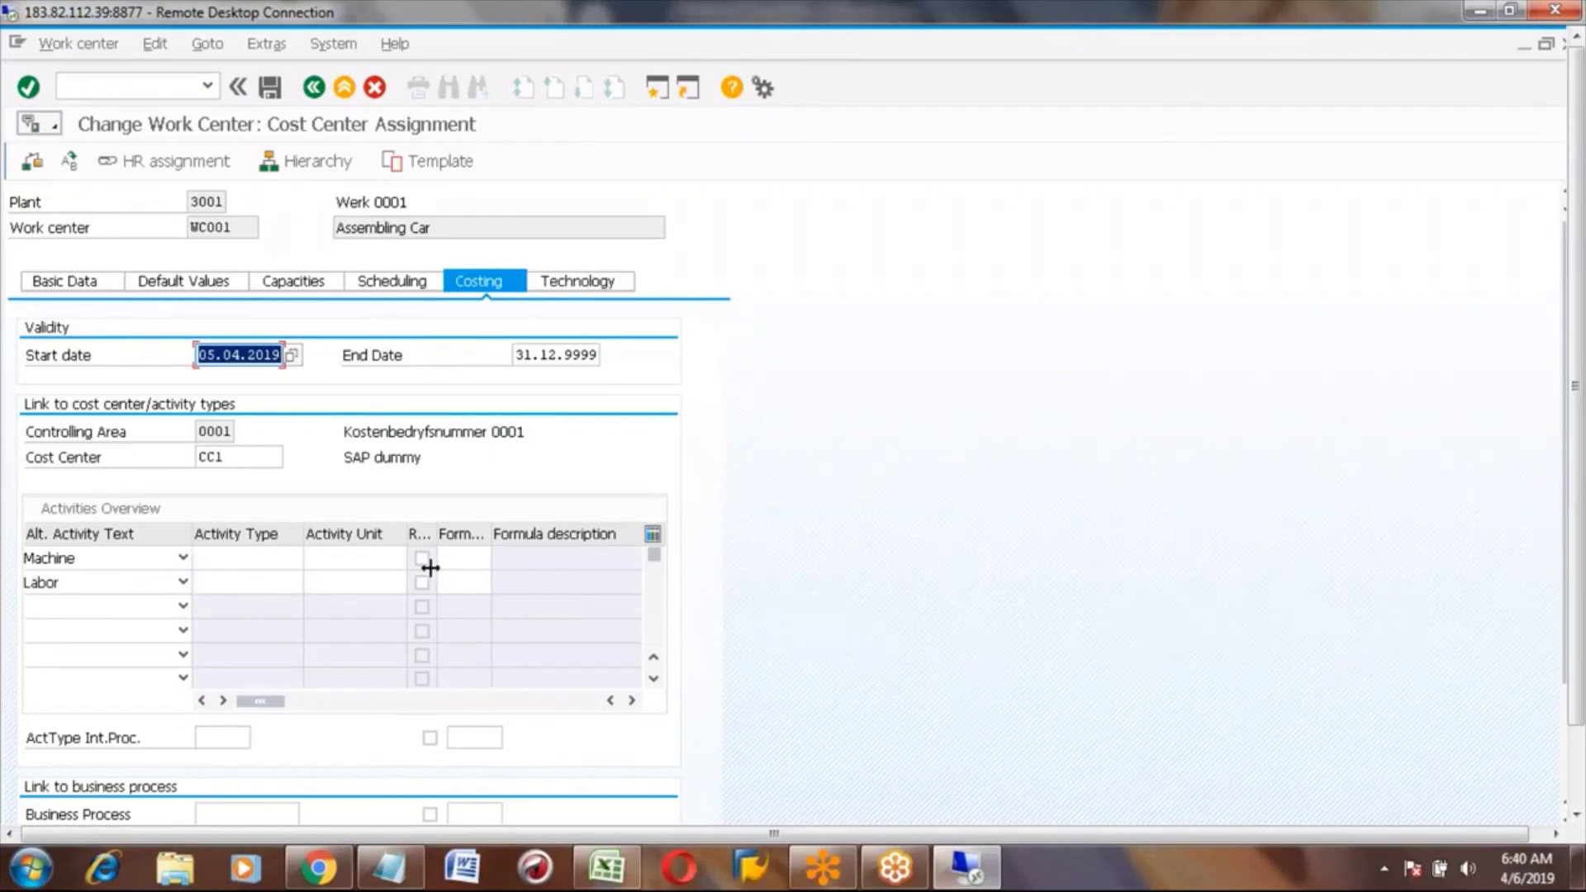
left_click_drag(430, 568, 224, 568)
left_click_drag(224, 568, 493, 551)
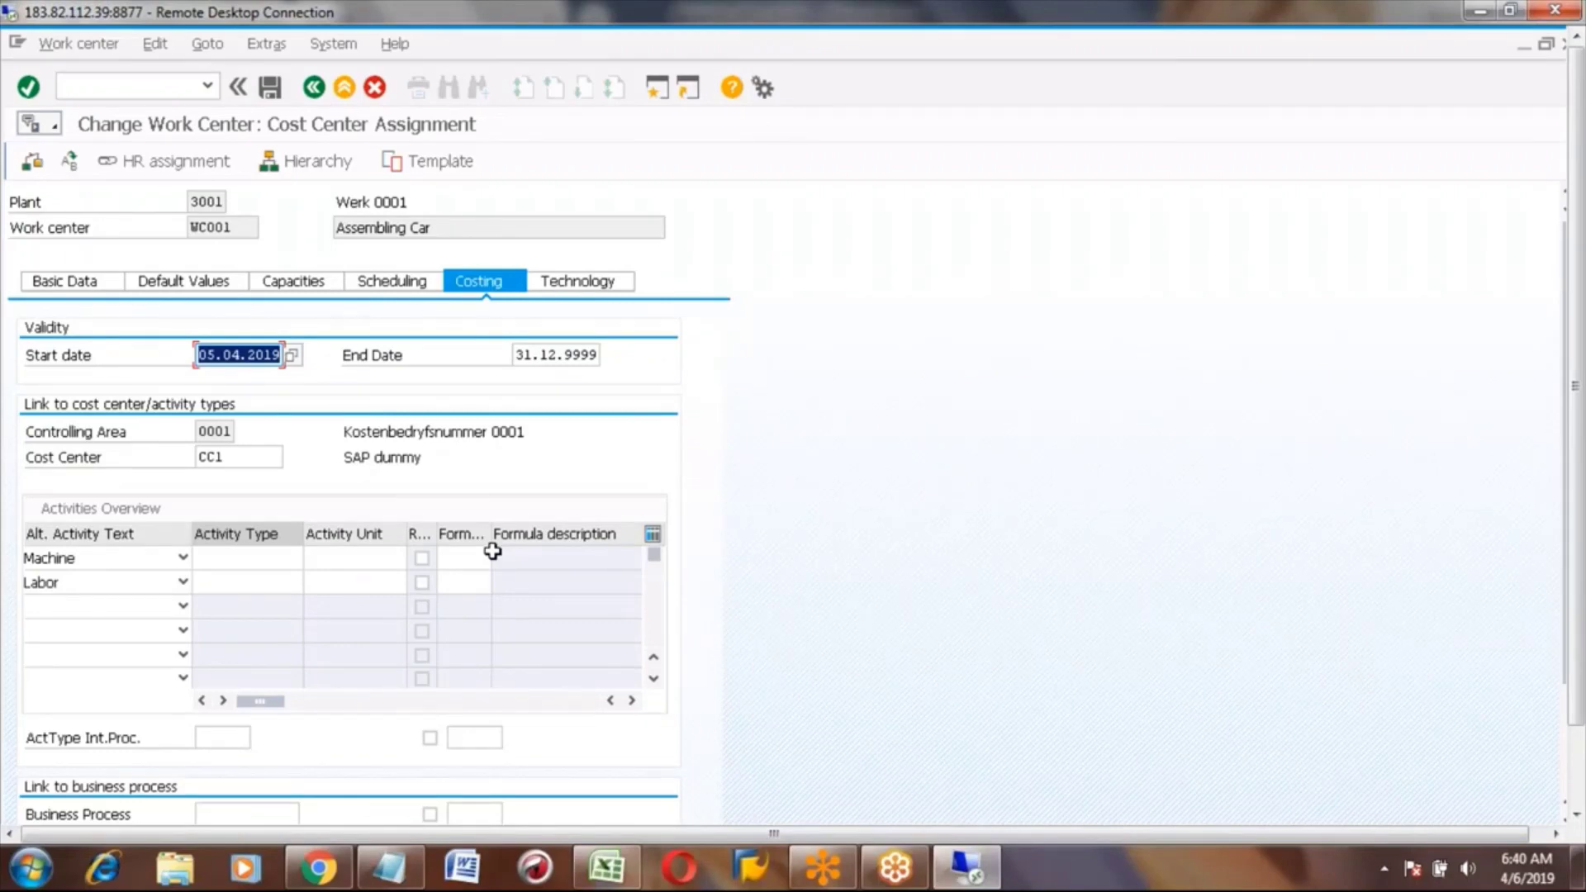
left_click(250, 566)
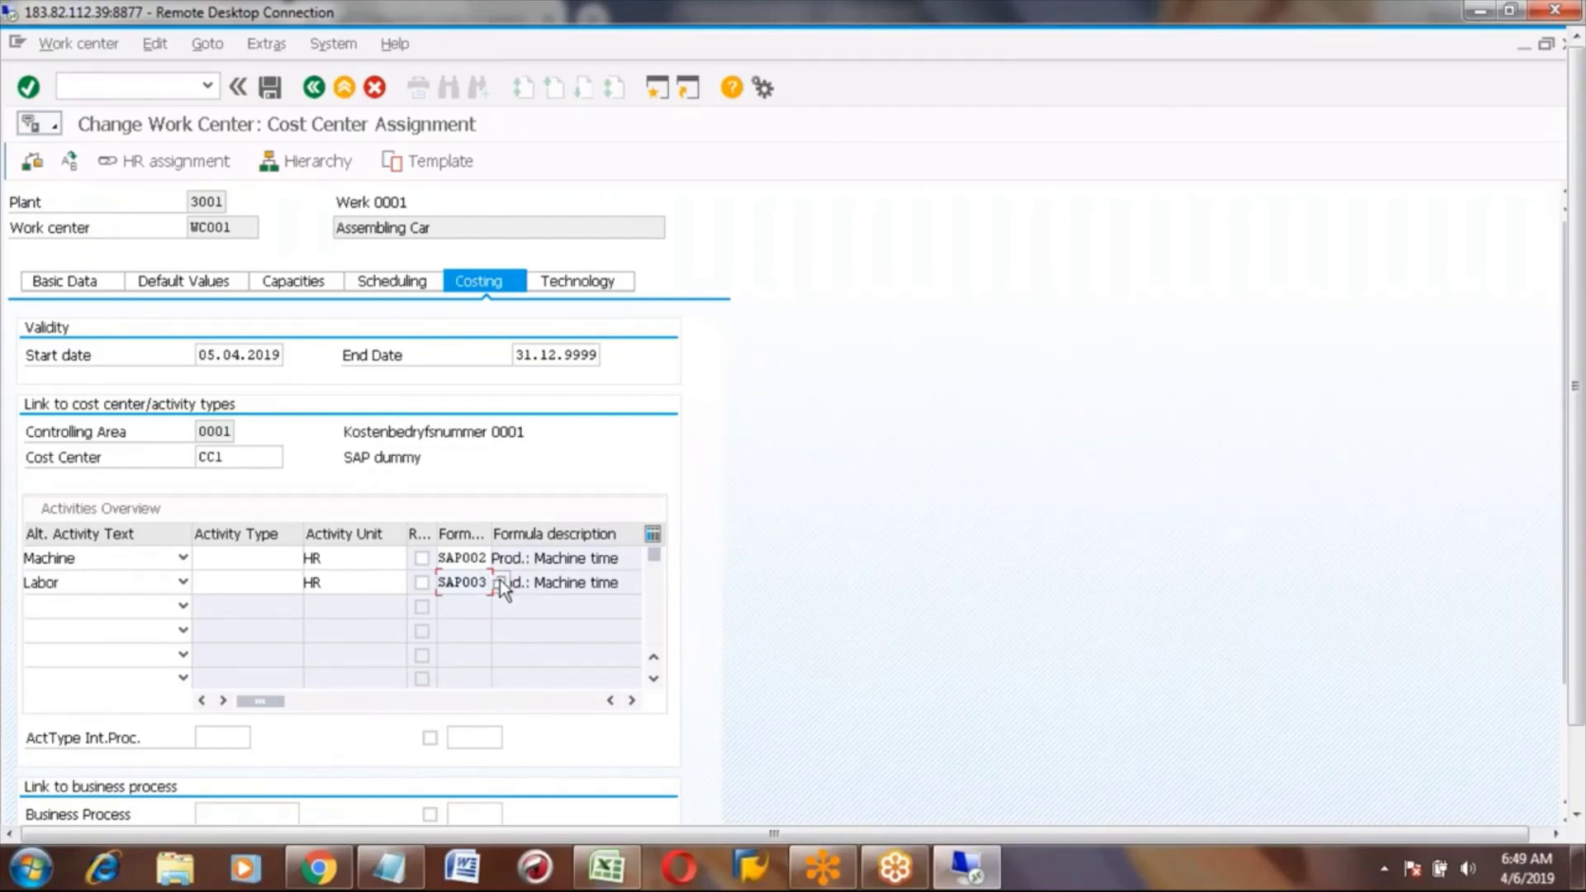
left_click(501, 582)
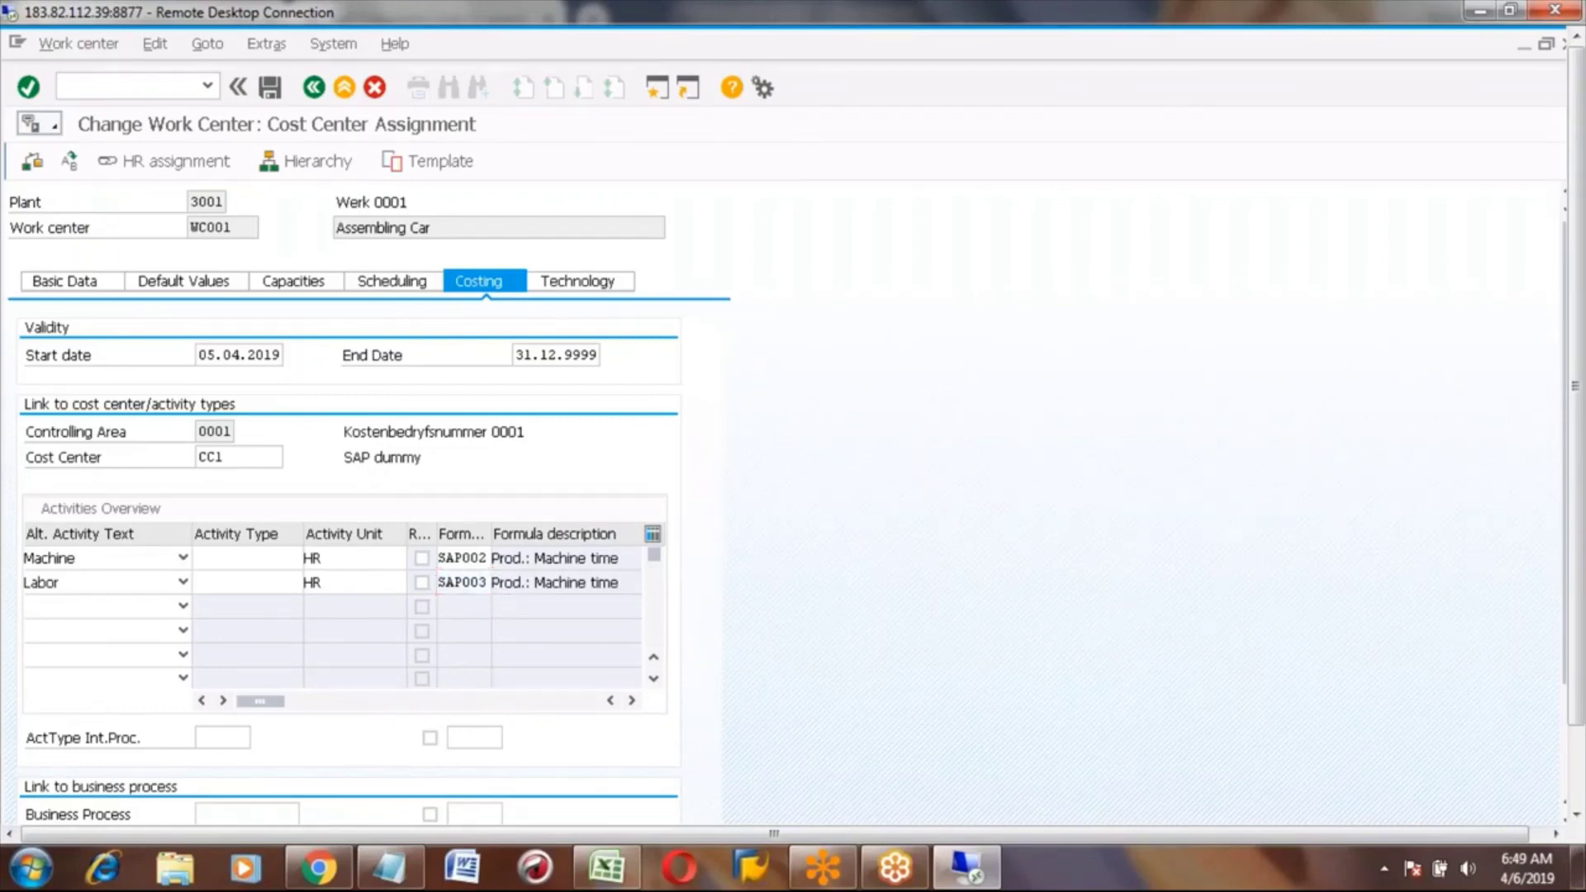